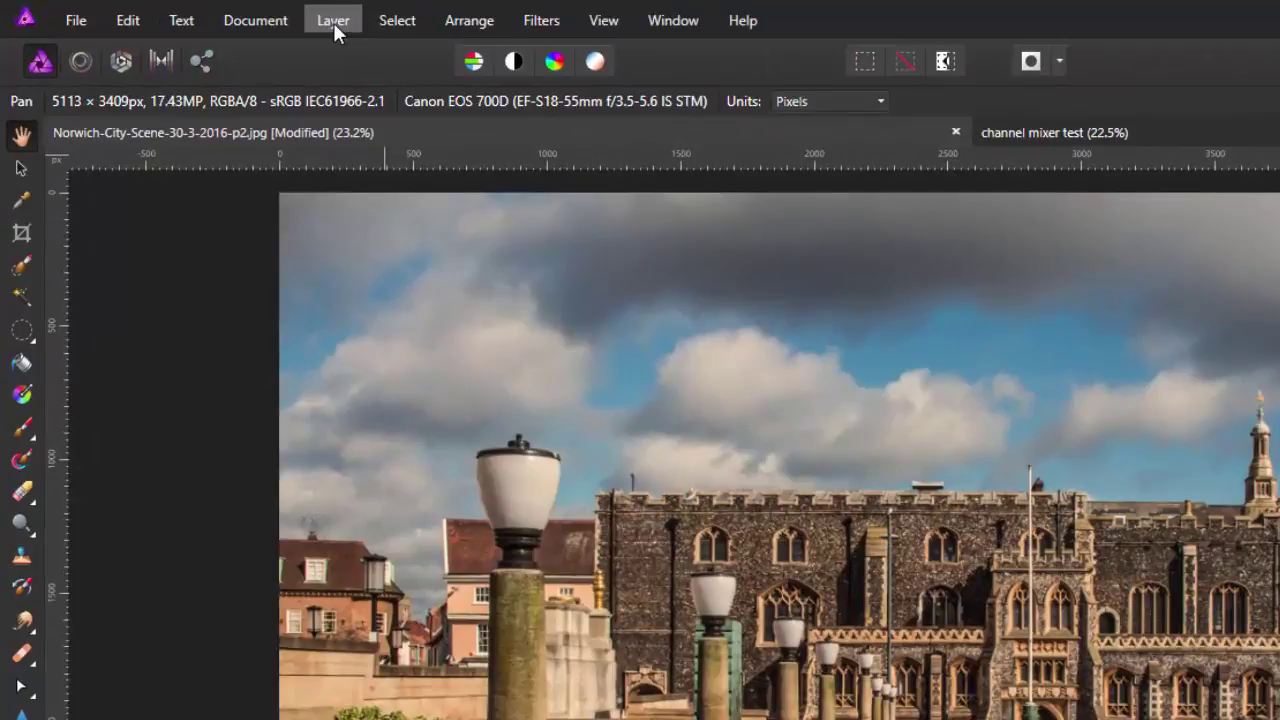
pyautogui.click(333, 22)
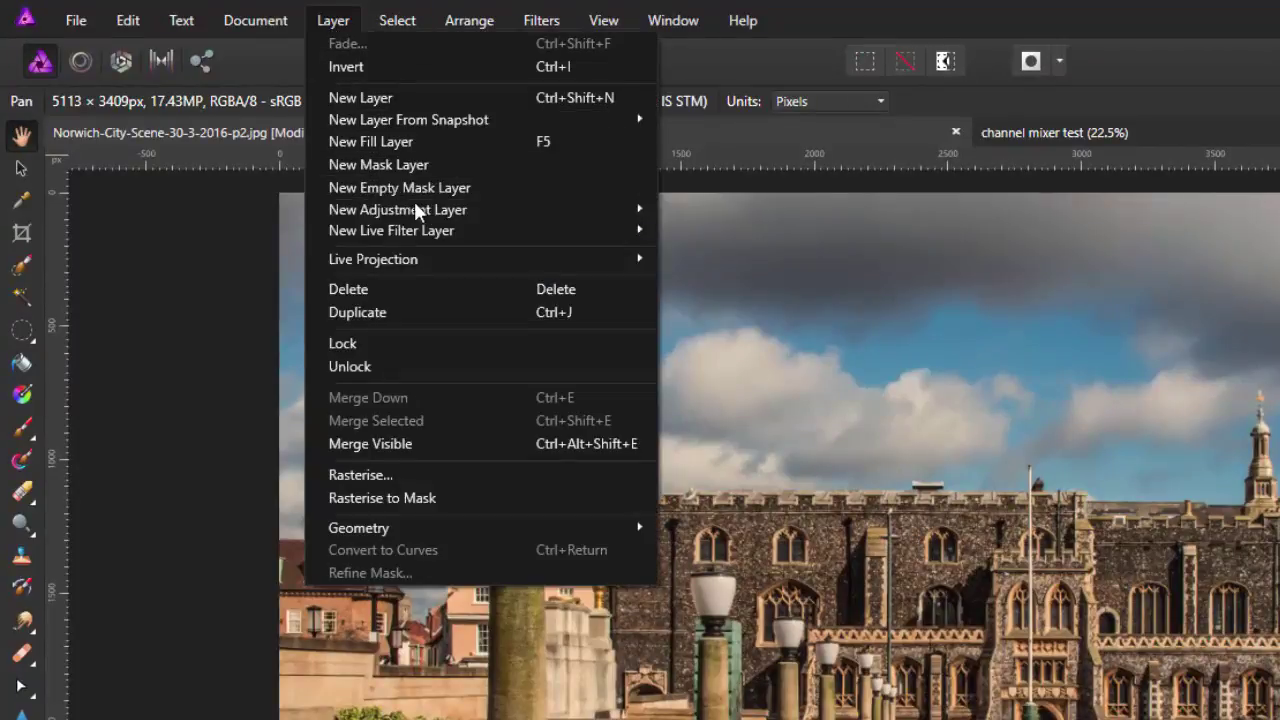
pyautogui.moveTo(508, 209)
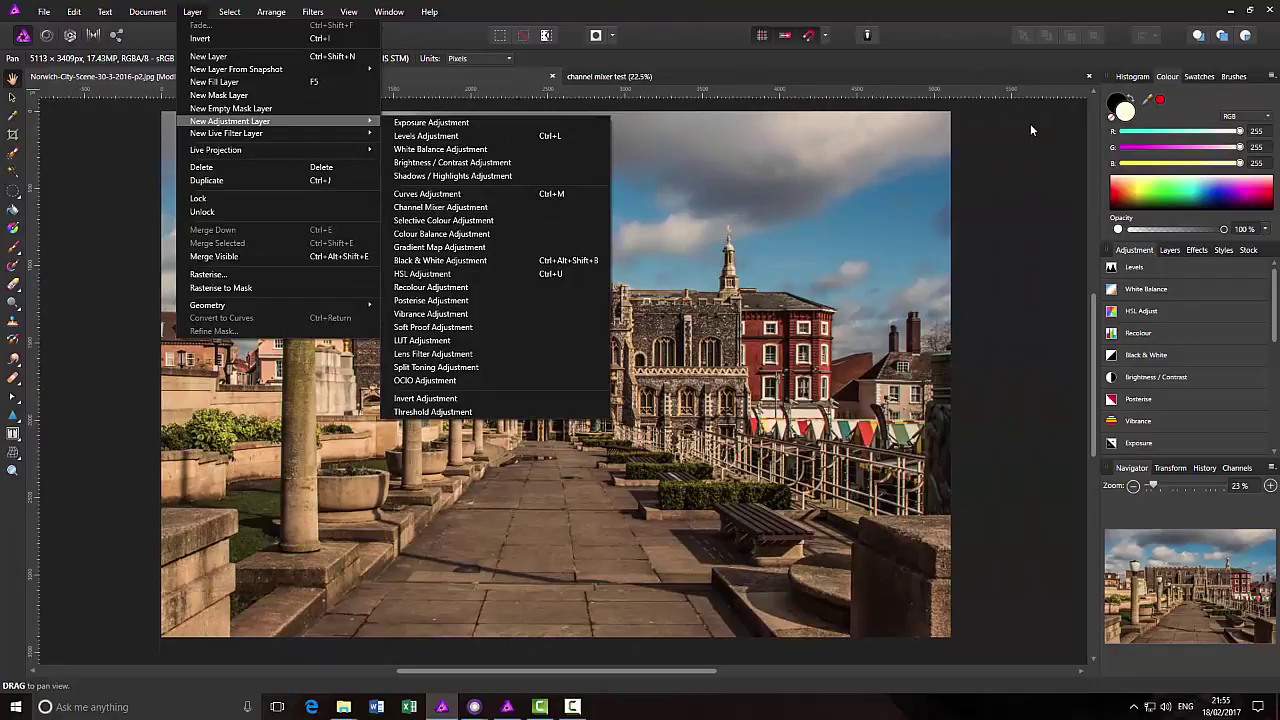
pyautogui.press('Escape')
pyautogui.press('Escape')
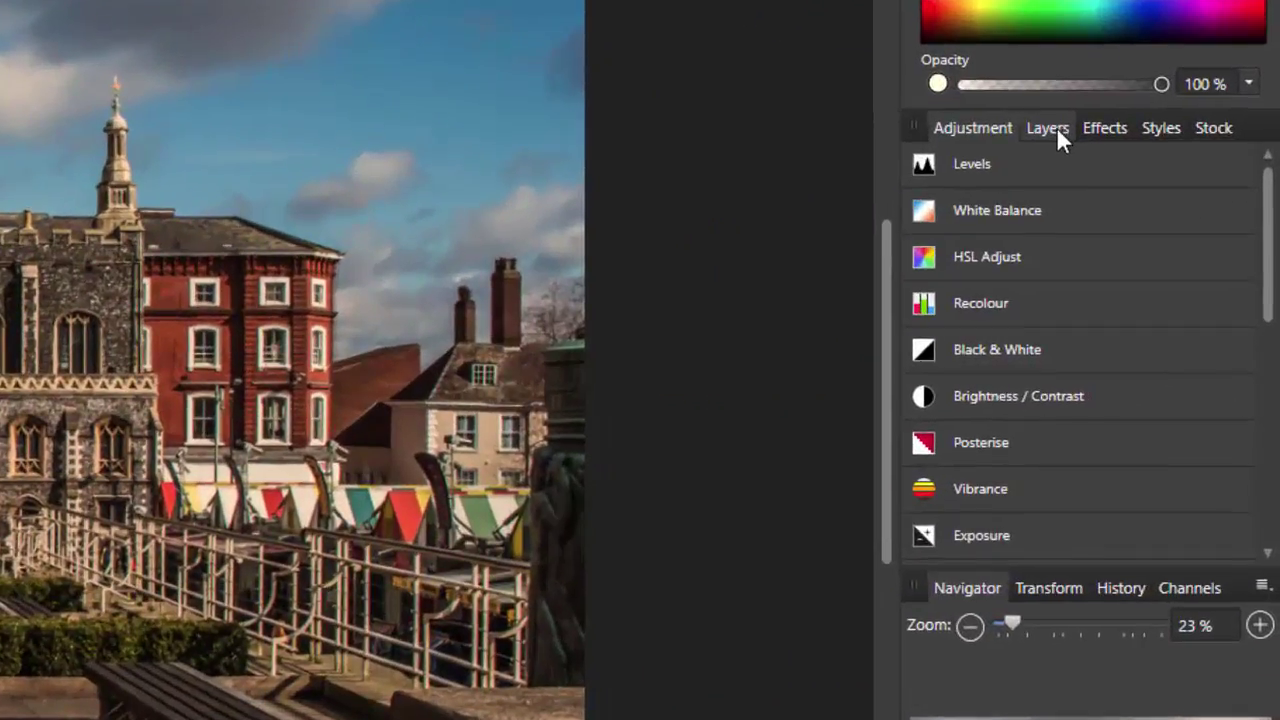
# Step: Add a Channel Mixer adjustment to the Norwich city photo and move its dialog clear of the adjustment list
pyautogui.click(1056, 126)
pyautogui.click(983, 125)
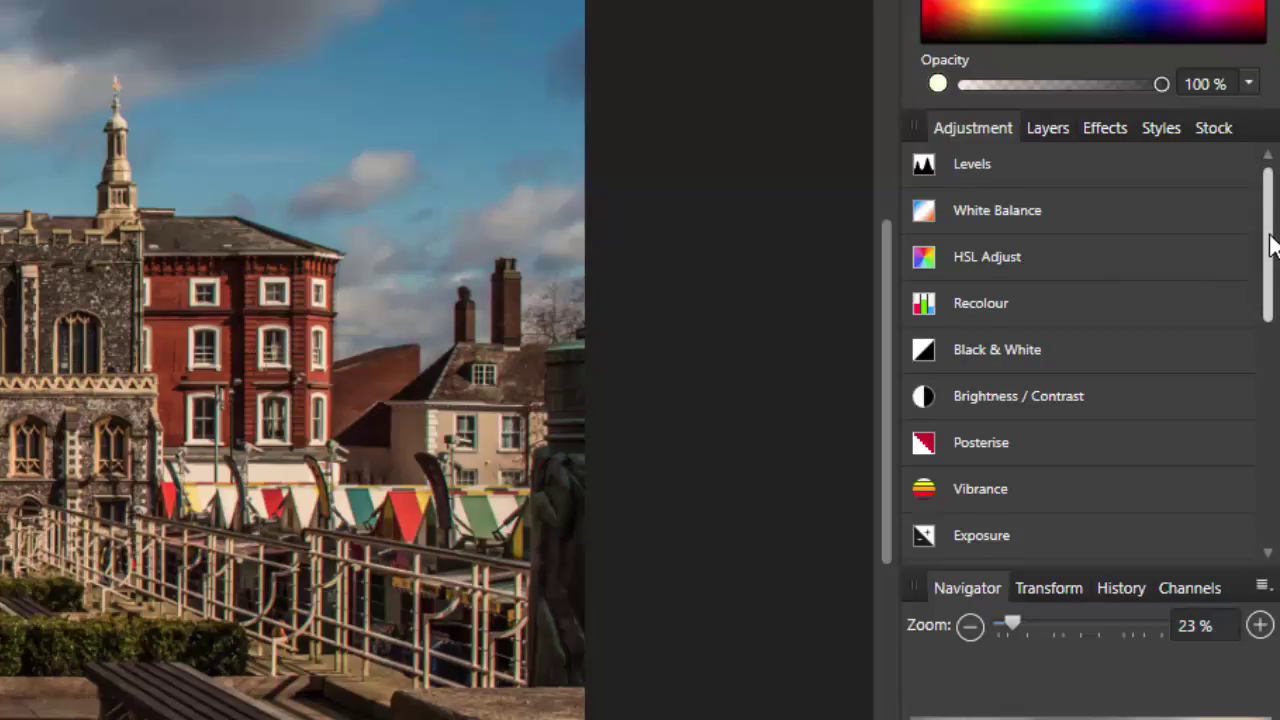
pyautogui.scroll(-3, 1272, 245)
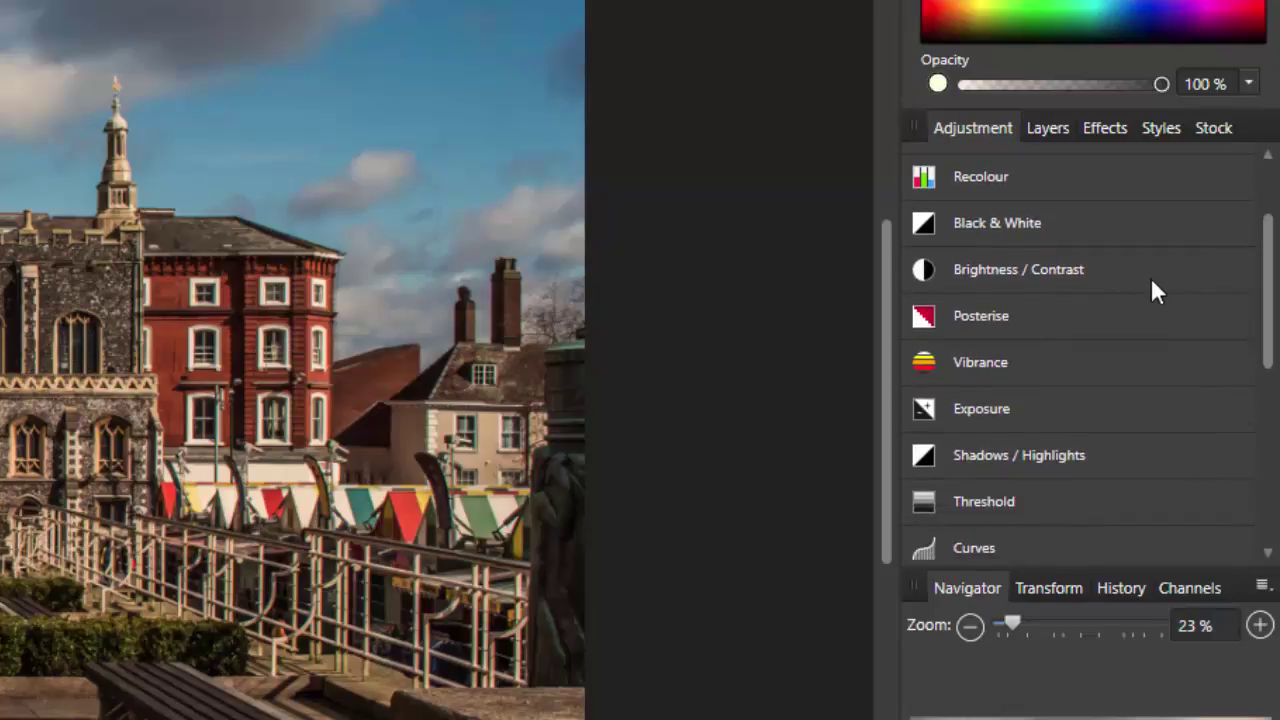
pyautogui.scroll(-3, 1069, 417)
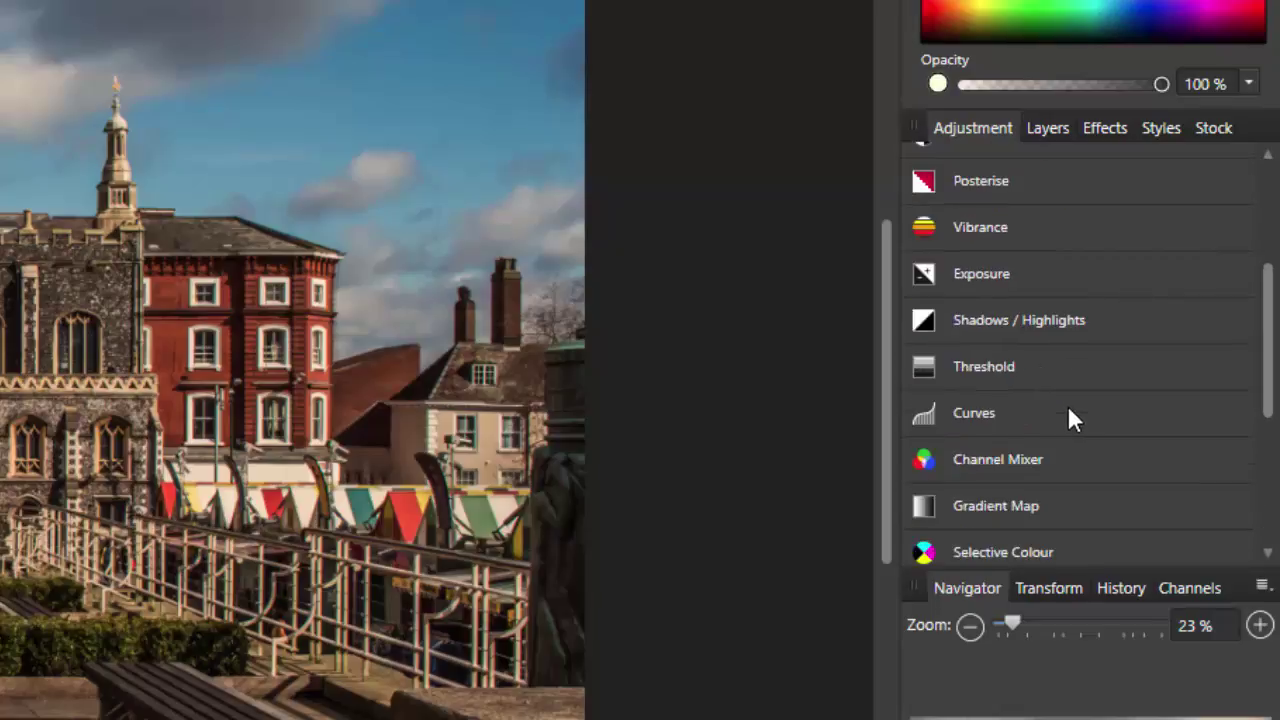
pyautogui.click(1014, 458)
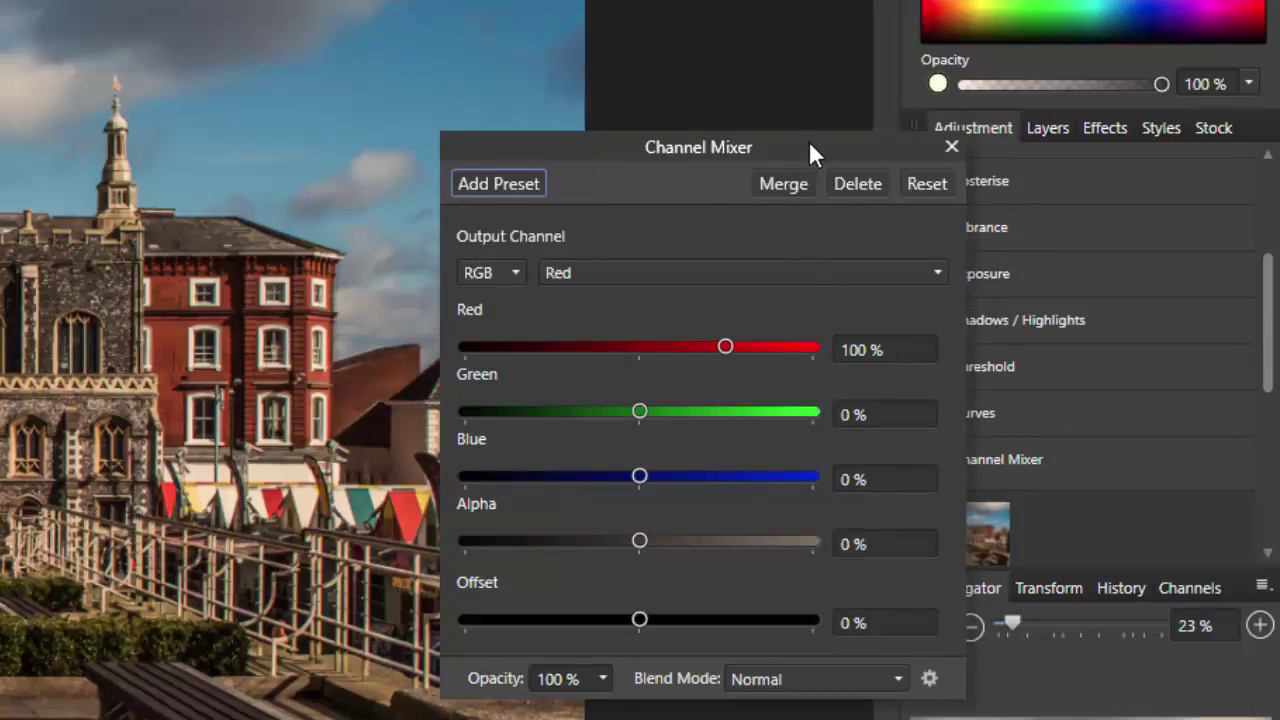
pyautogui.moveTo(811, 148); pyautogui.dragTo(677, 62)
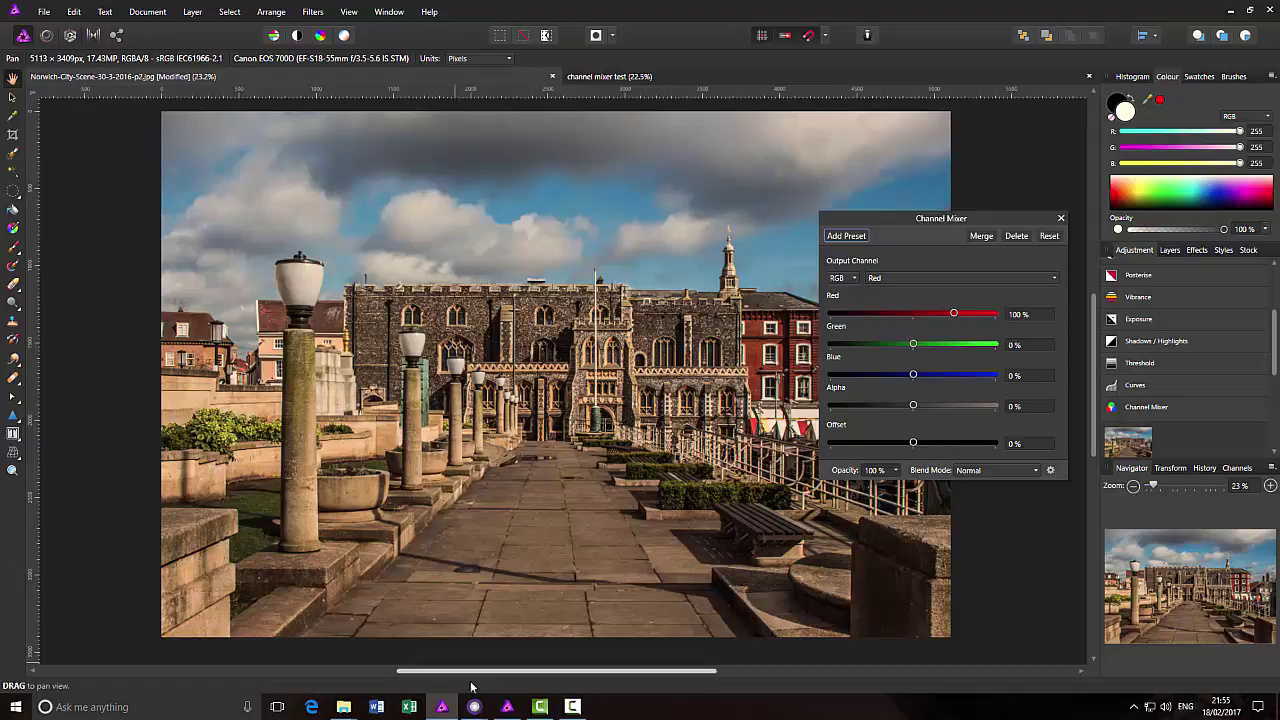
# Step: Switch to Affinity Photo Help and read the Channel Mixer adjustment page, including its output channel, slider and offset settings
pyautogui.moveTo(508, 710)
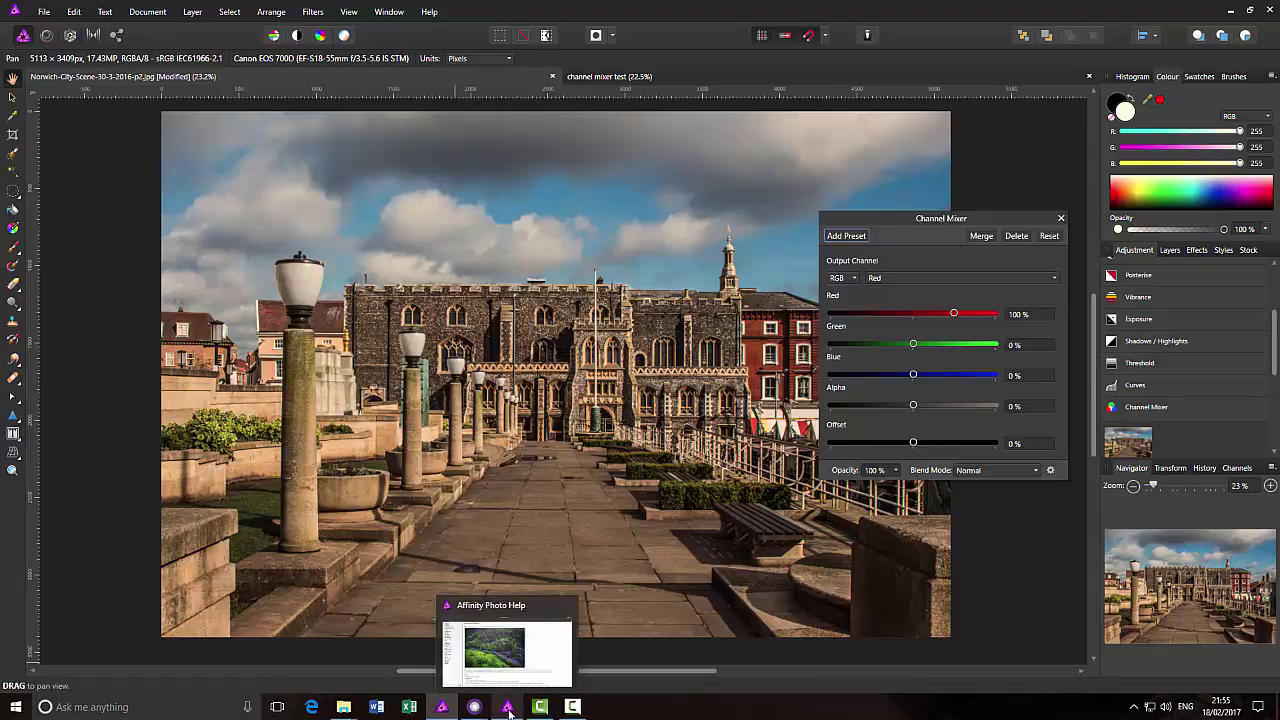
pyautogui.click(508, 710)
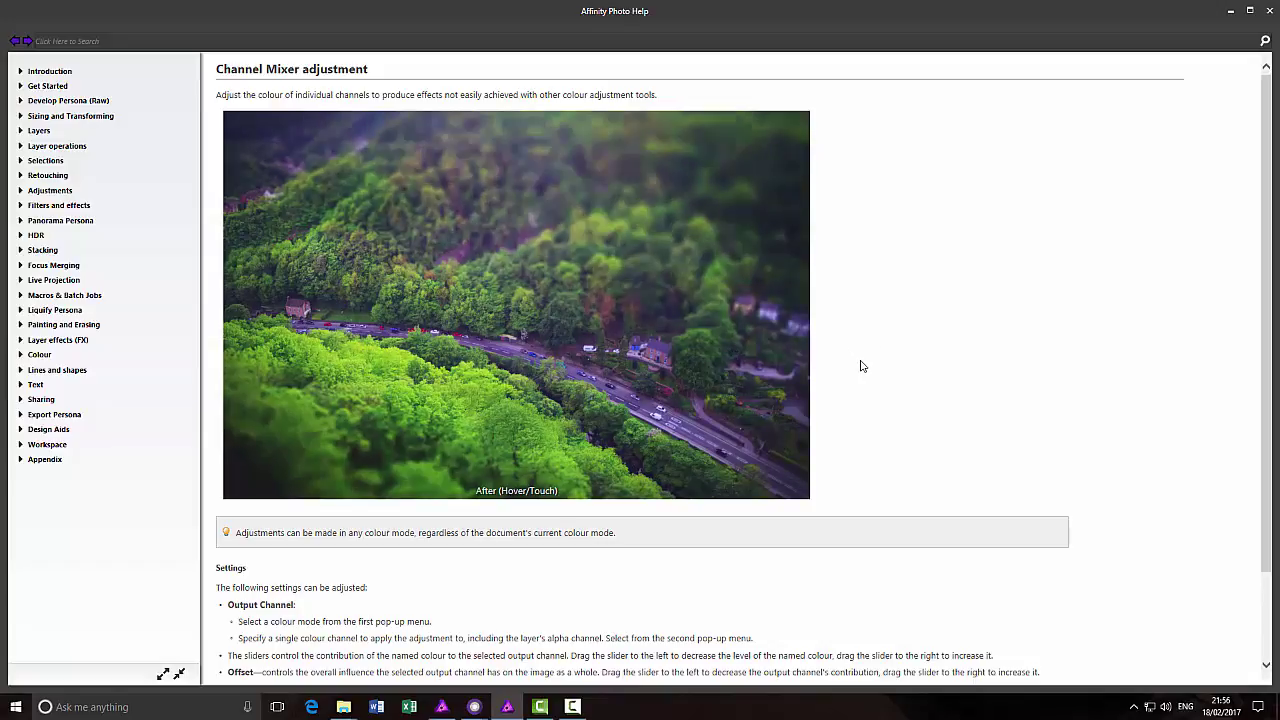
pyautogui.scroll(-1, 862, 366)
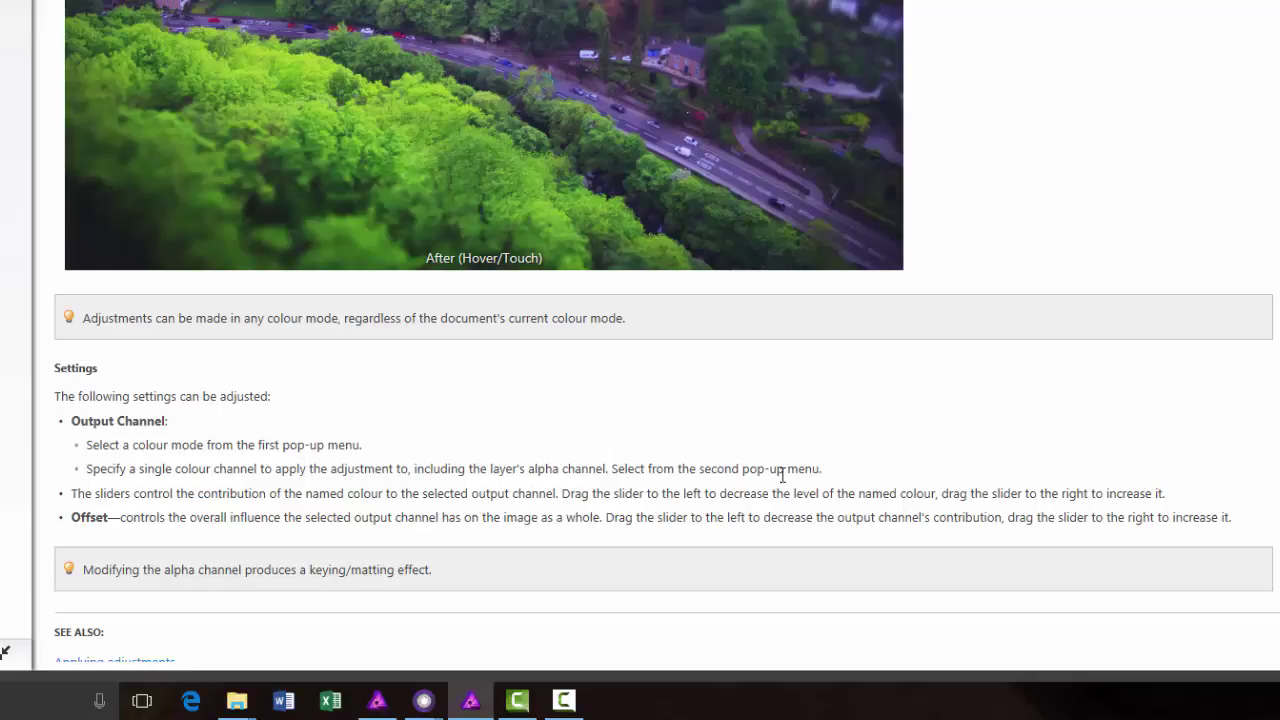
pyautogui.moveTo(778, 56)
pyautogui.moveTo(751, 152)
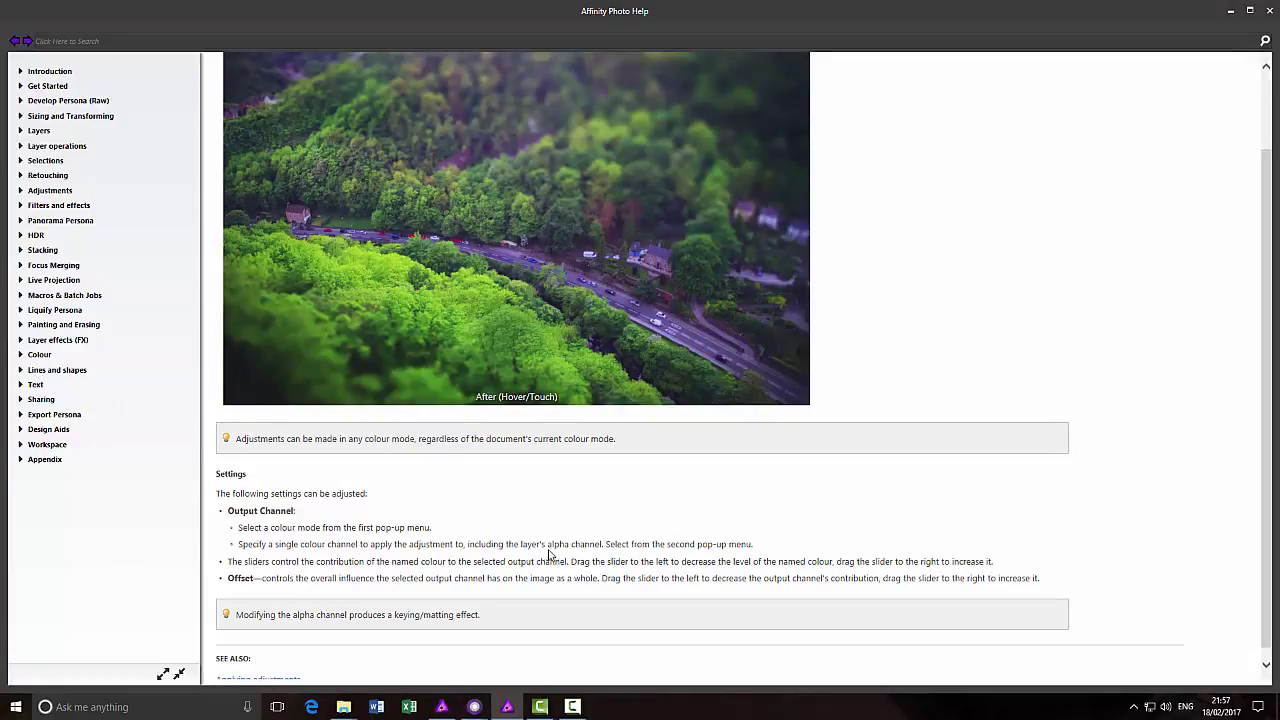
pyautogui.scroll(2, 510, 562)
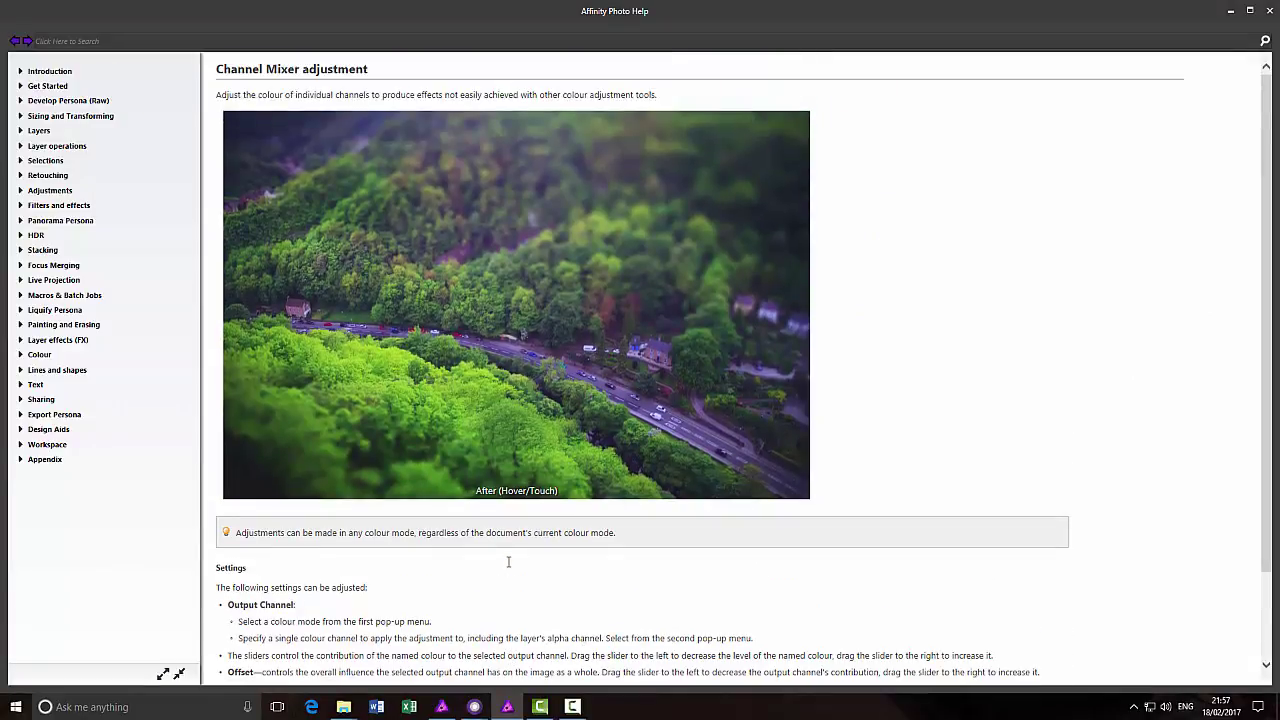
# Step: Read the Using channels help page on colour modes and their channels, and return to the photo in Affinity Photo
pyautogui.click(27, 43)
pyautogui.click(27, 43)
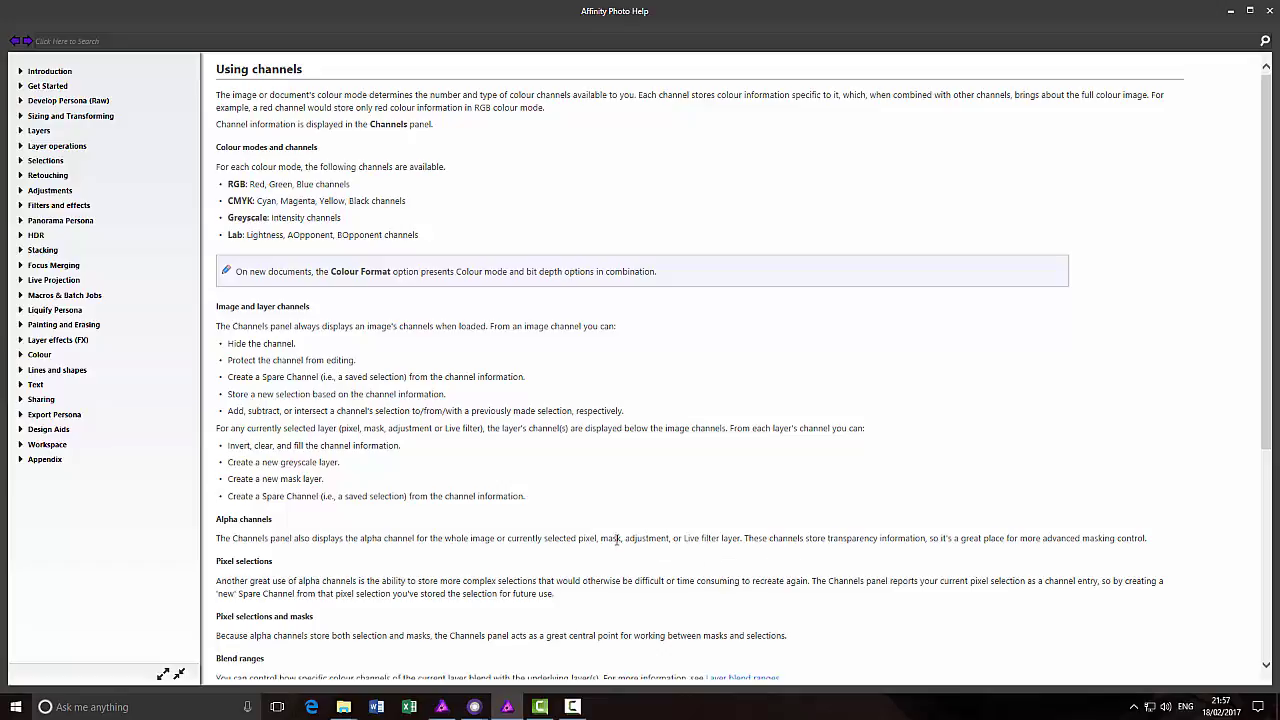
pyautogui.moveTo(442, 706)
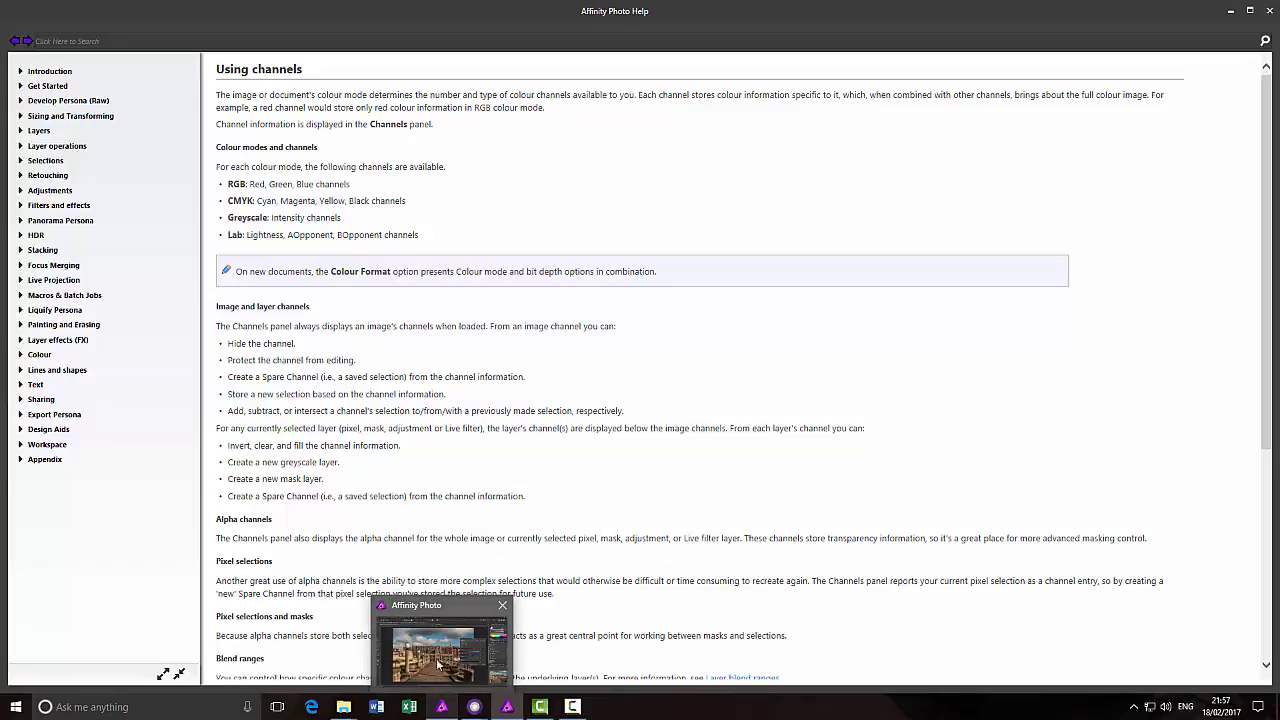
pyautogui.click(440, 620)
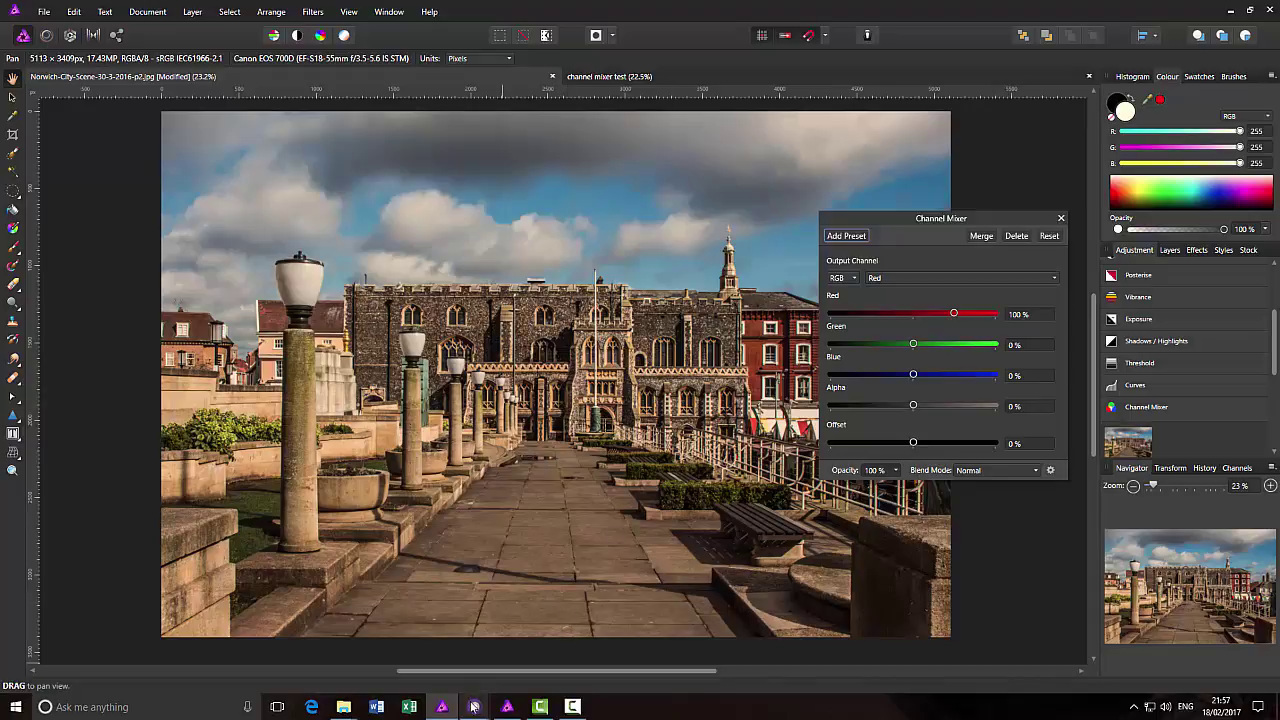
# Step: Switch to PhotoPlus X8 and add a new Channel Mixer adjustment layer to the Union Jack image
pyautogui.moveTo(474, 708)
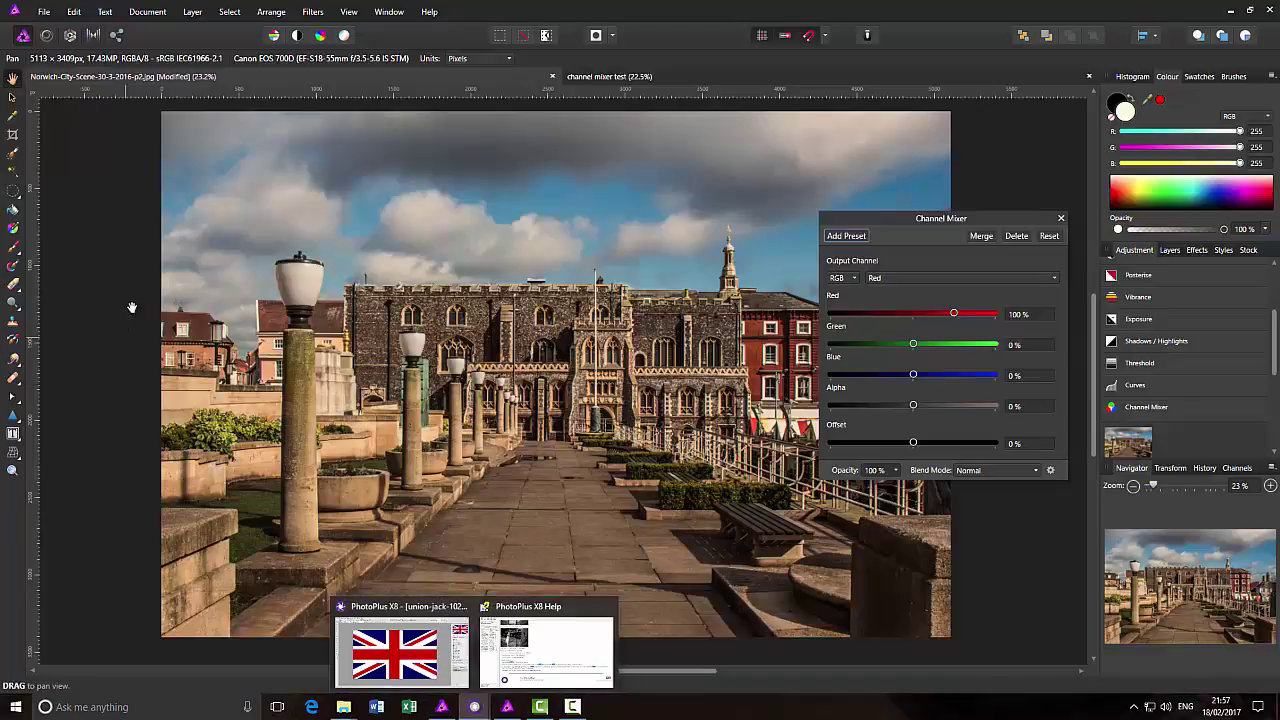
pyautogui.click(400, 652)
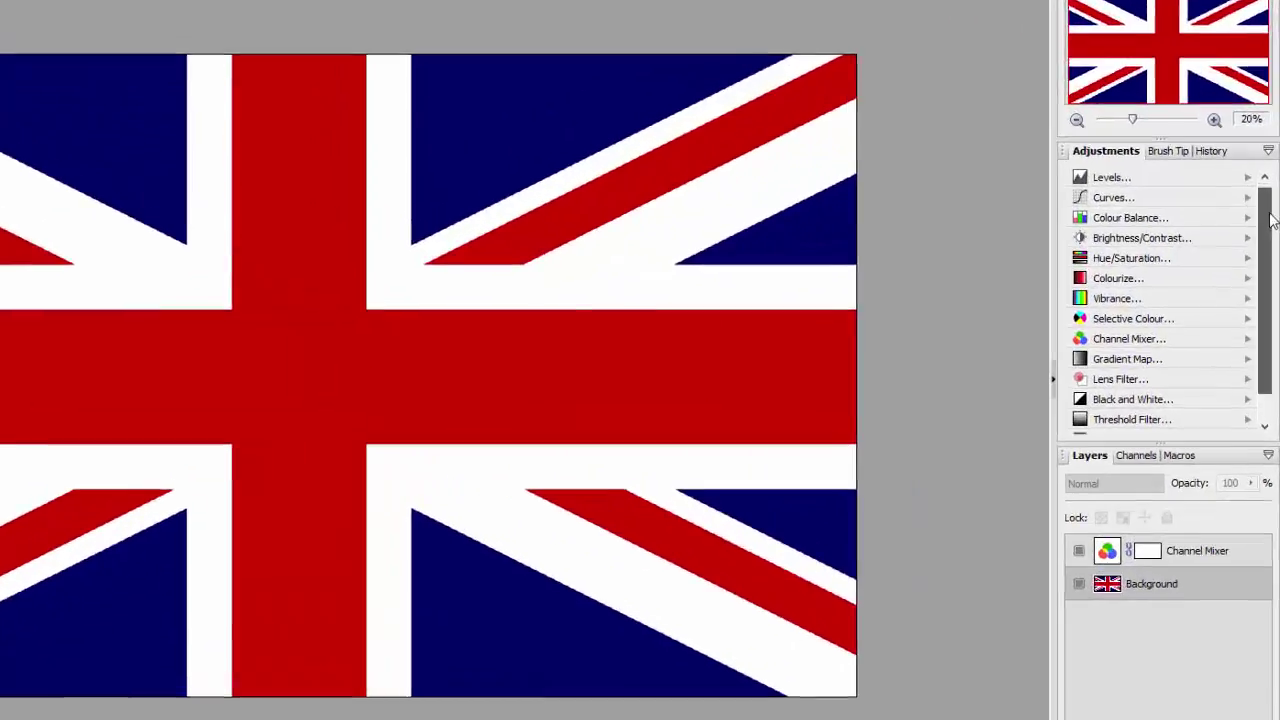
pyautogui.scroll(-1, 1270, 256)
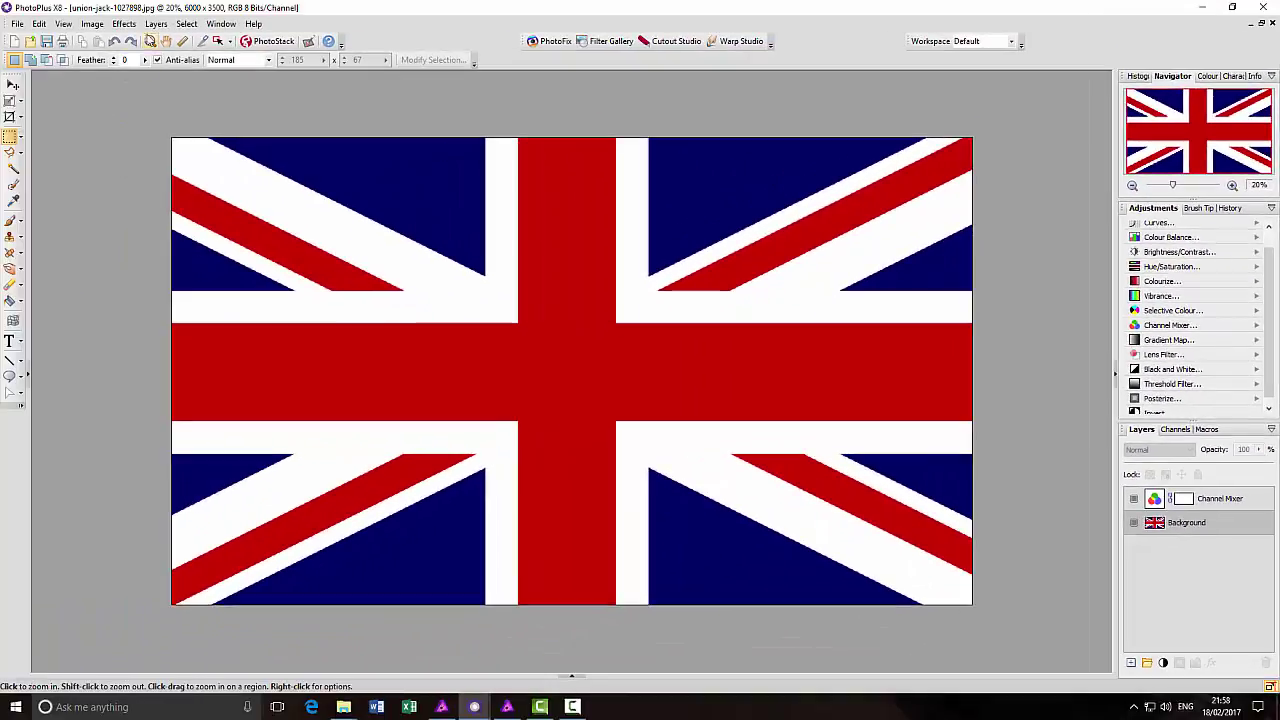
pyautogui.click(156, 23)
pyautogui.moveTo(178, 57)
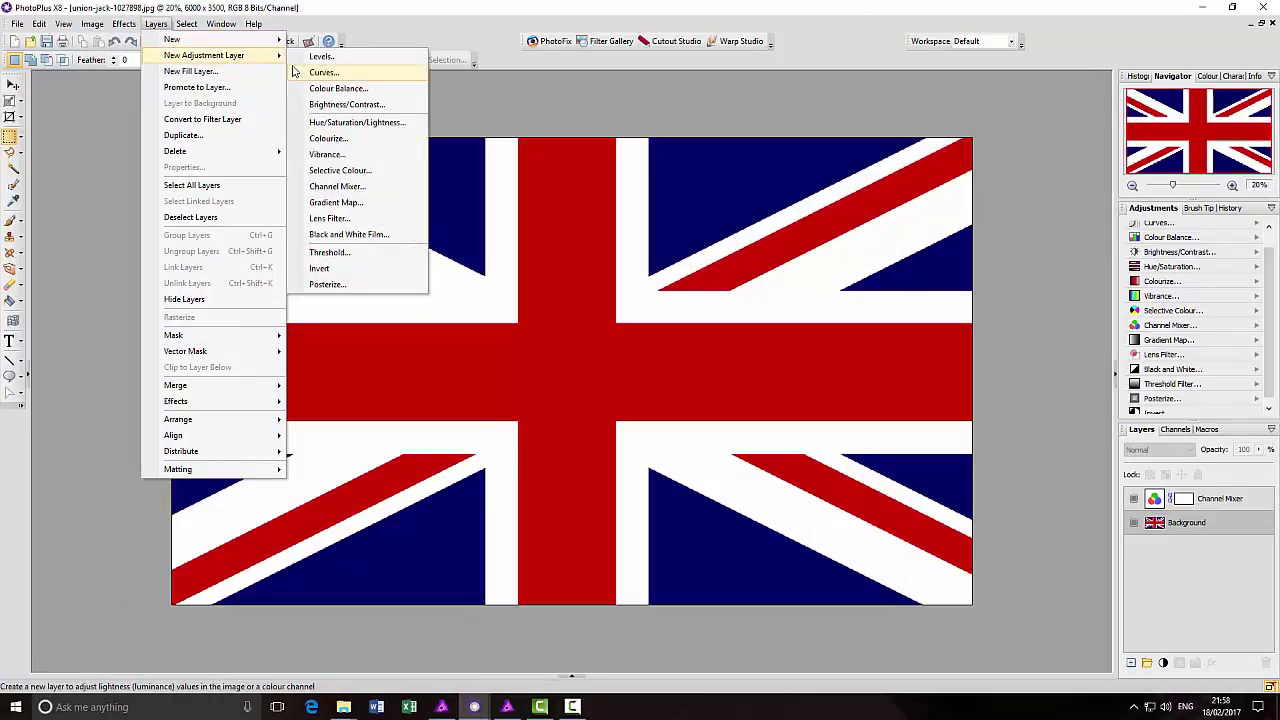
pyautogui.click(345, 187)
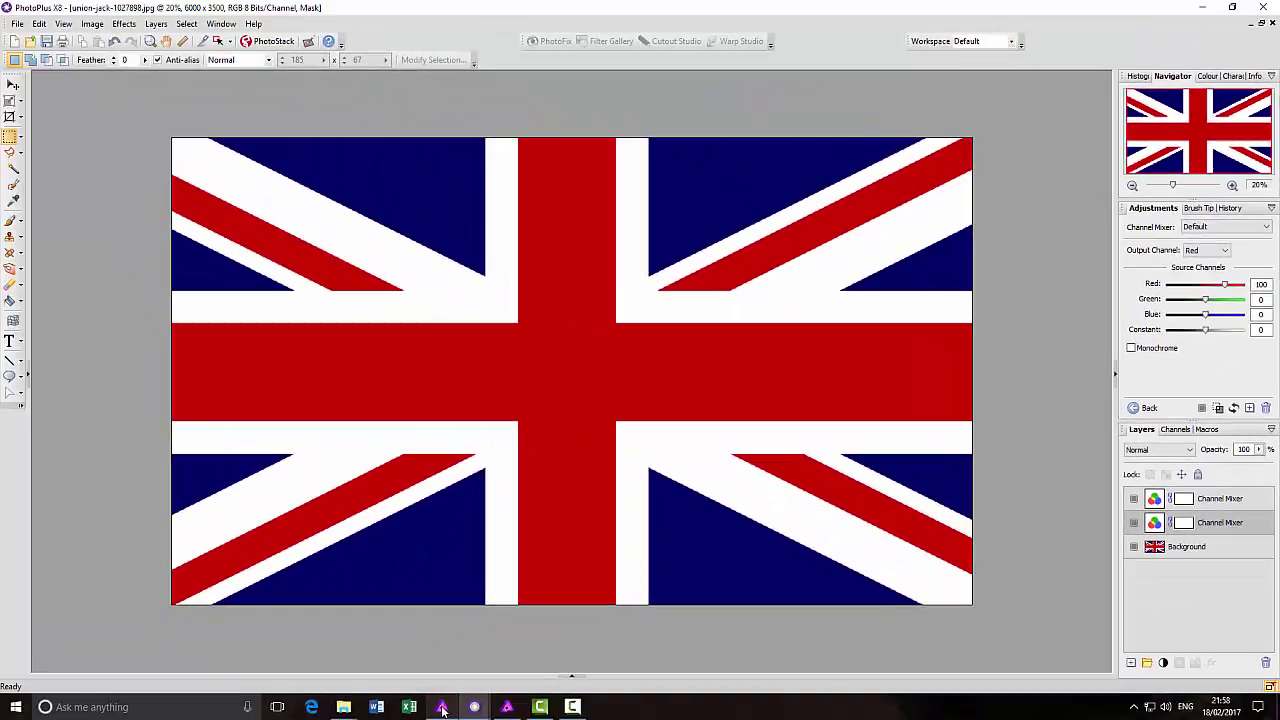
# Step: Switch back to Affinity Photo and examine the Channel Mixer's source sliders for the Red, Green, Blue and Alpha output channels
pyautogui.click(442, 707)
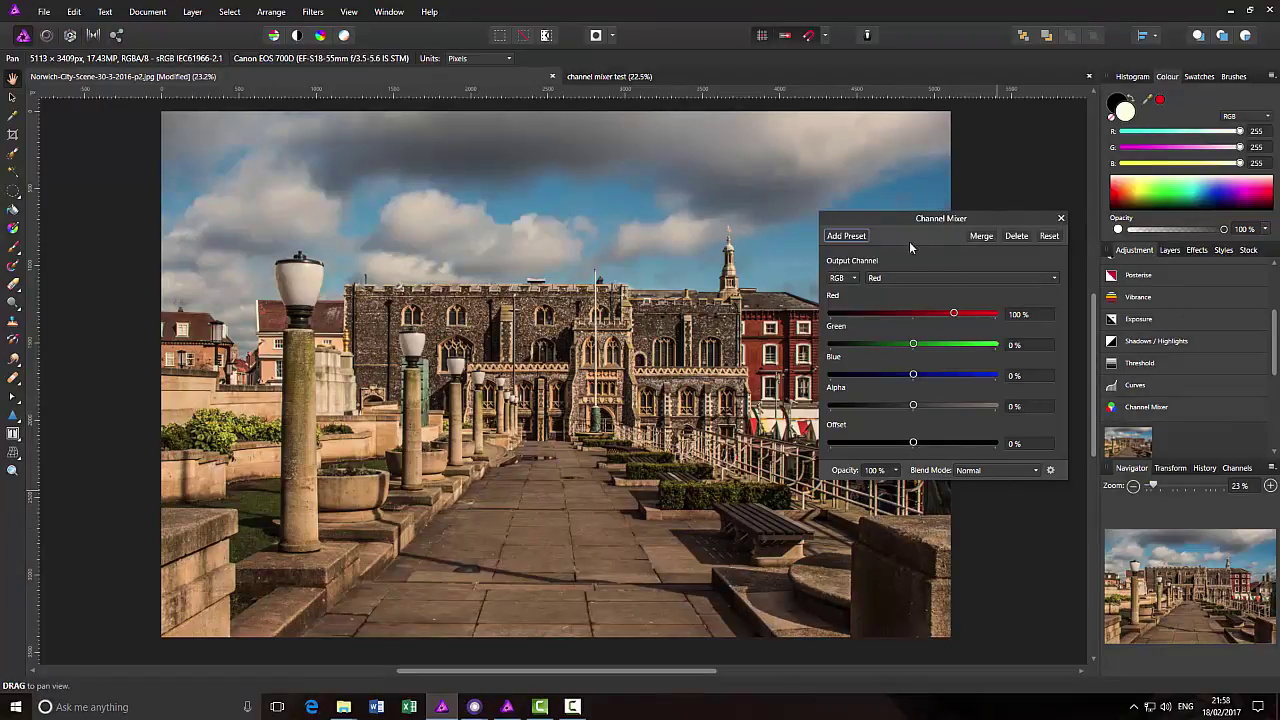
pyautogui.moveTo(892, 216); pyautogui.dragTo(919, 190)
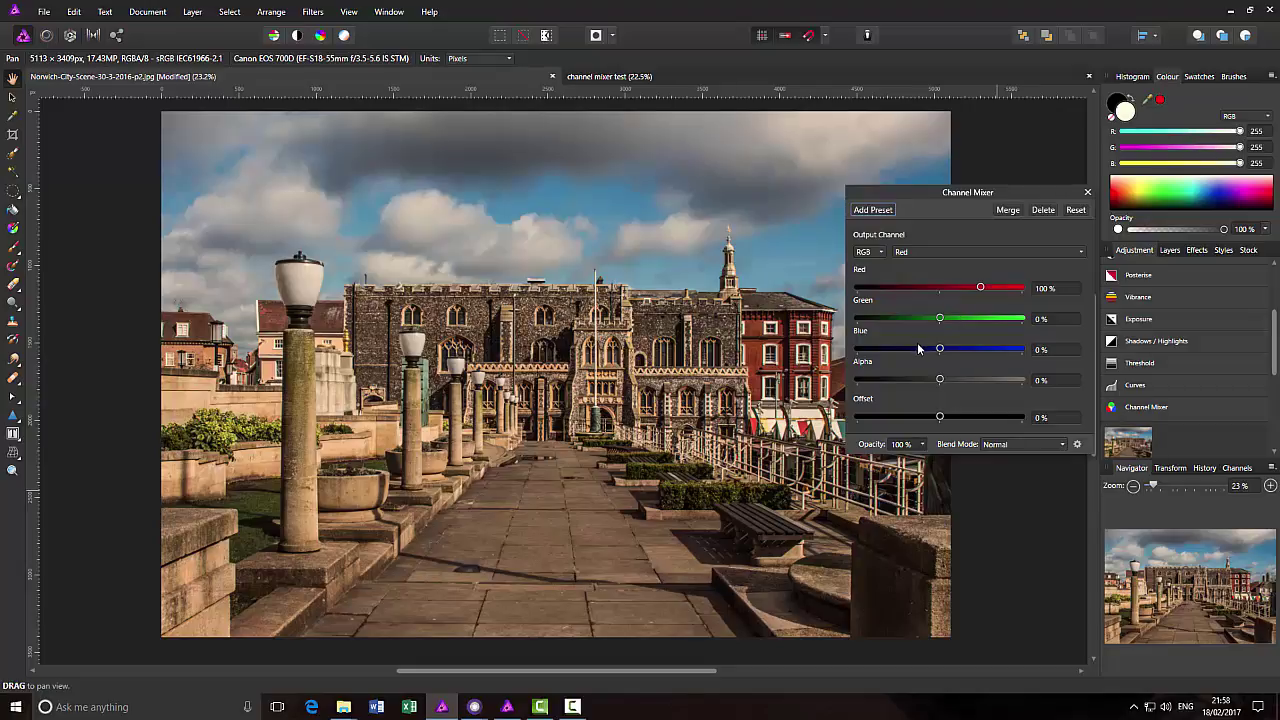
pyautogui.click(1080, 252)
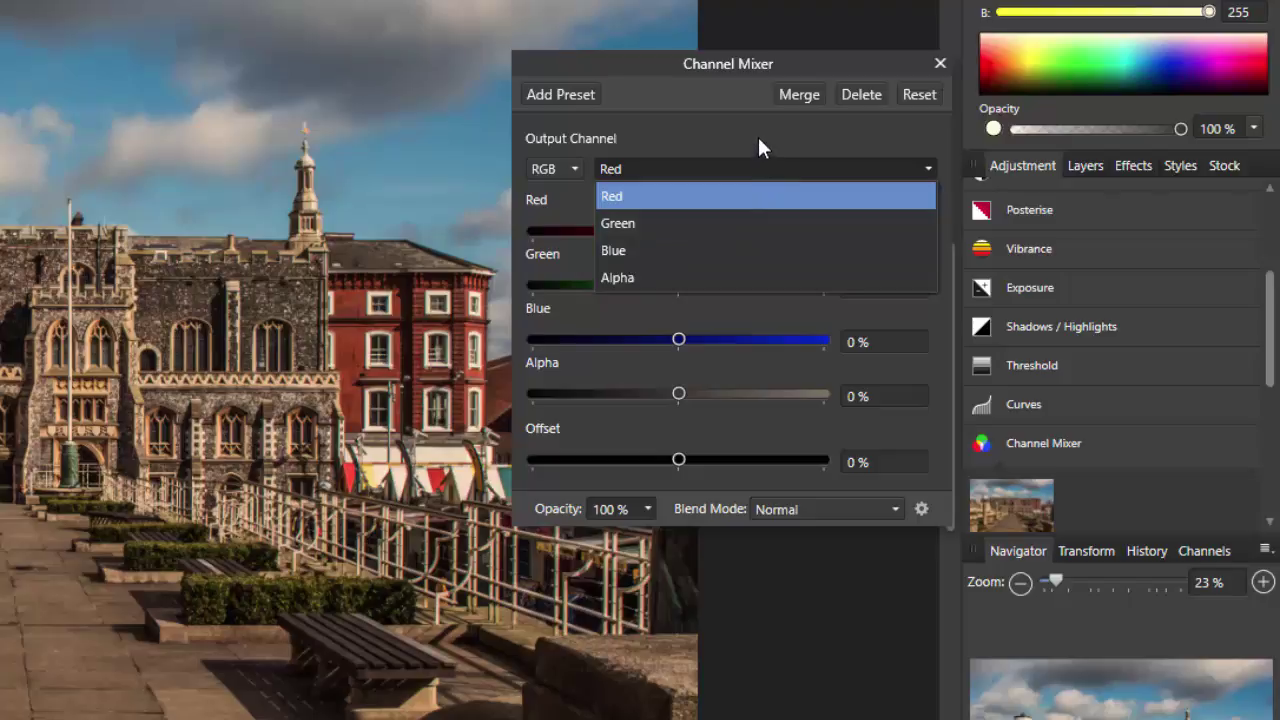
pyautogui.click(660, 171)
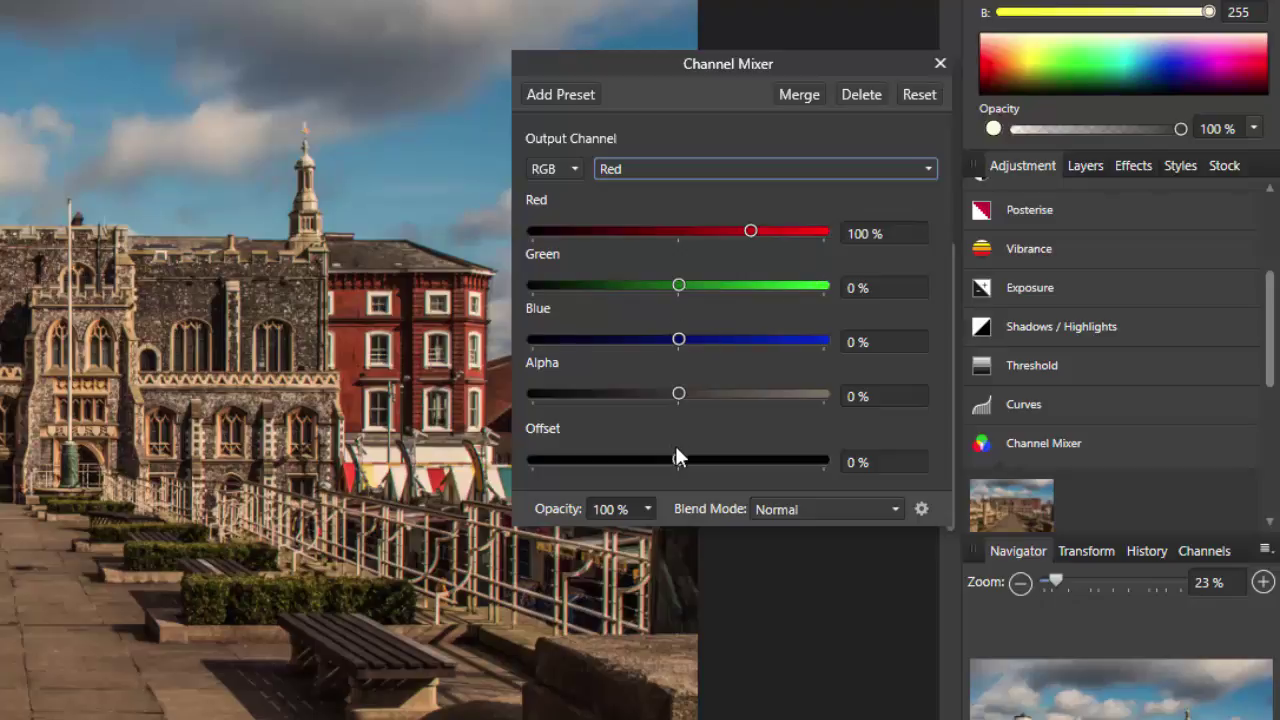
pyautogui.click(928, 168)
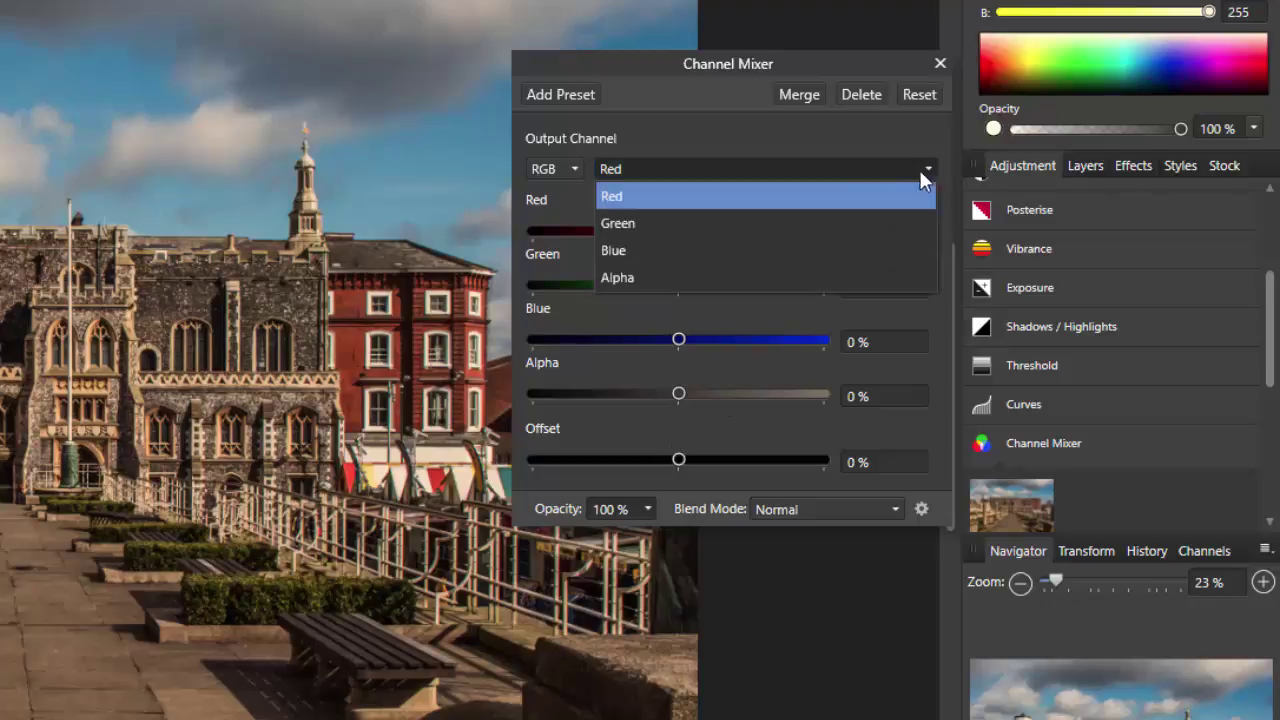
pyautogui.click(784, 225)
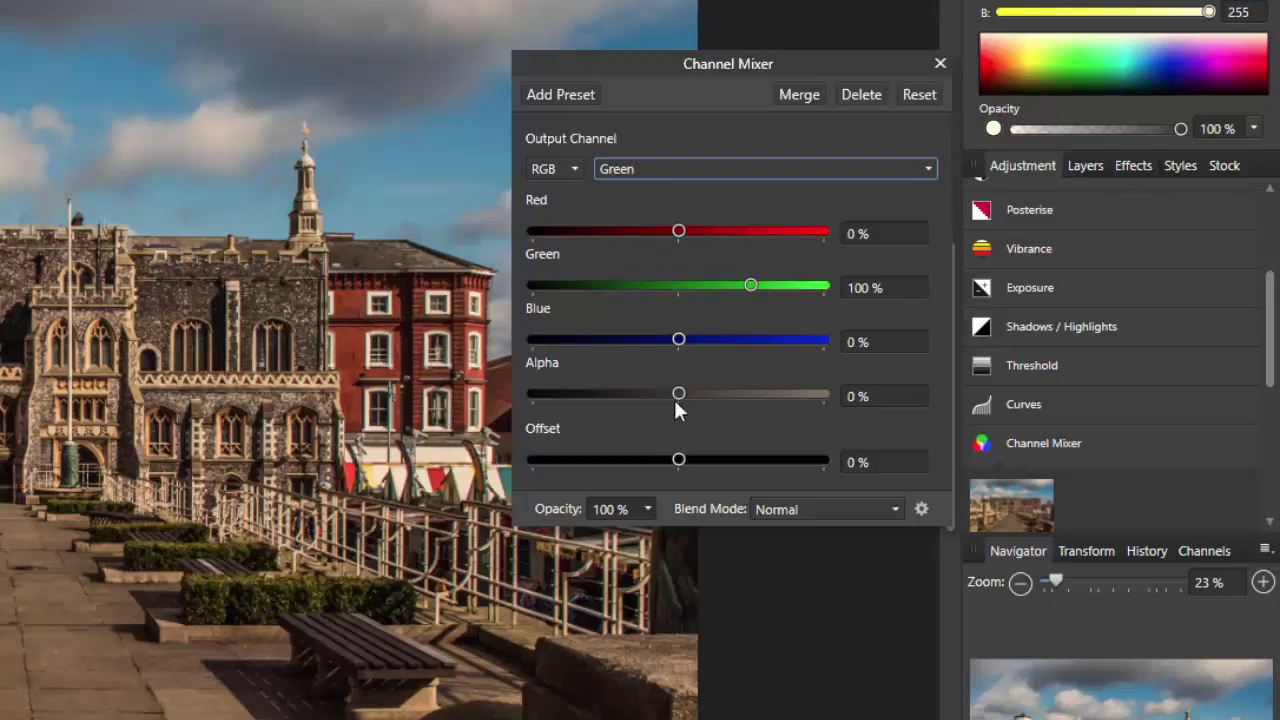
pyautogui.click(929, 170)
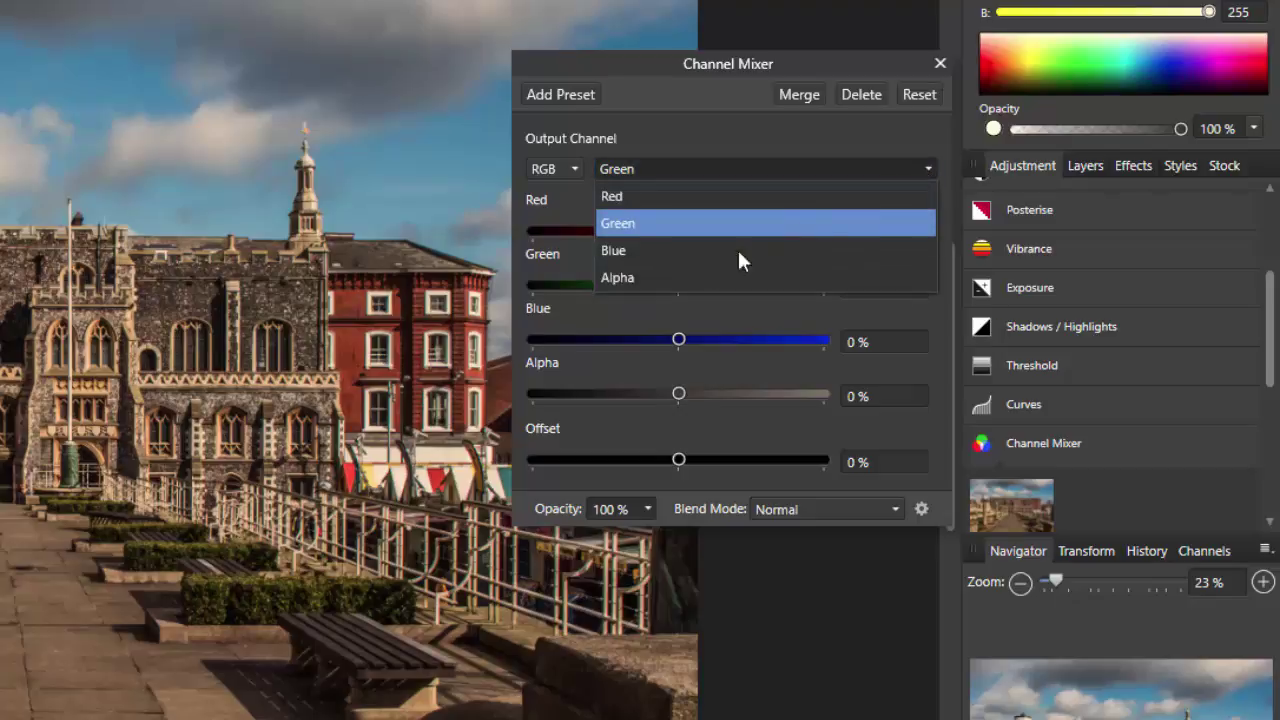
pyautogui.click(640, 252)
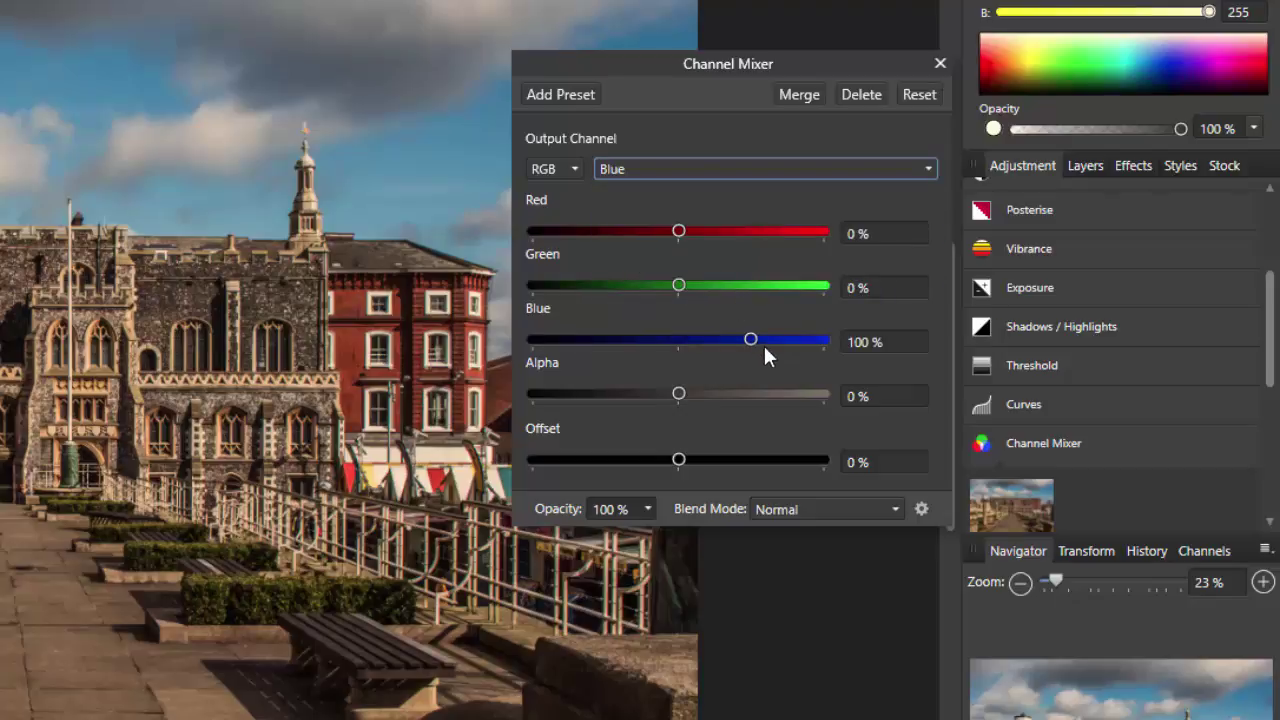
pyautogui.click(929, 170)
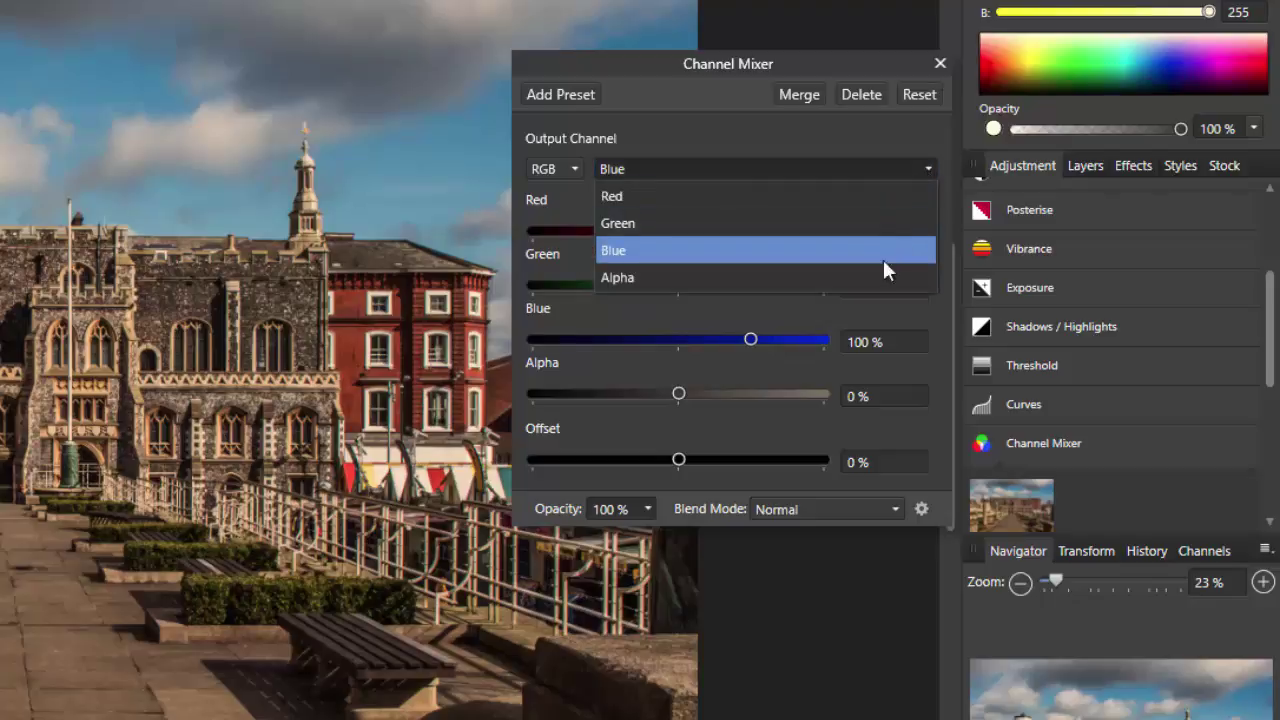
pyautogui.click(869, 280)
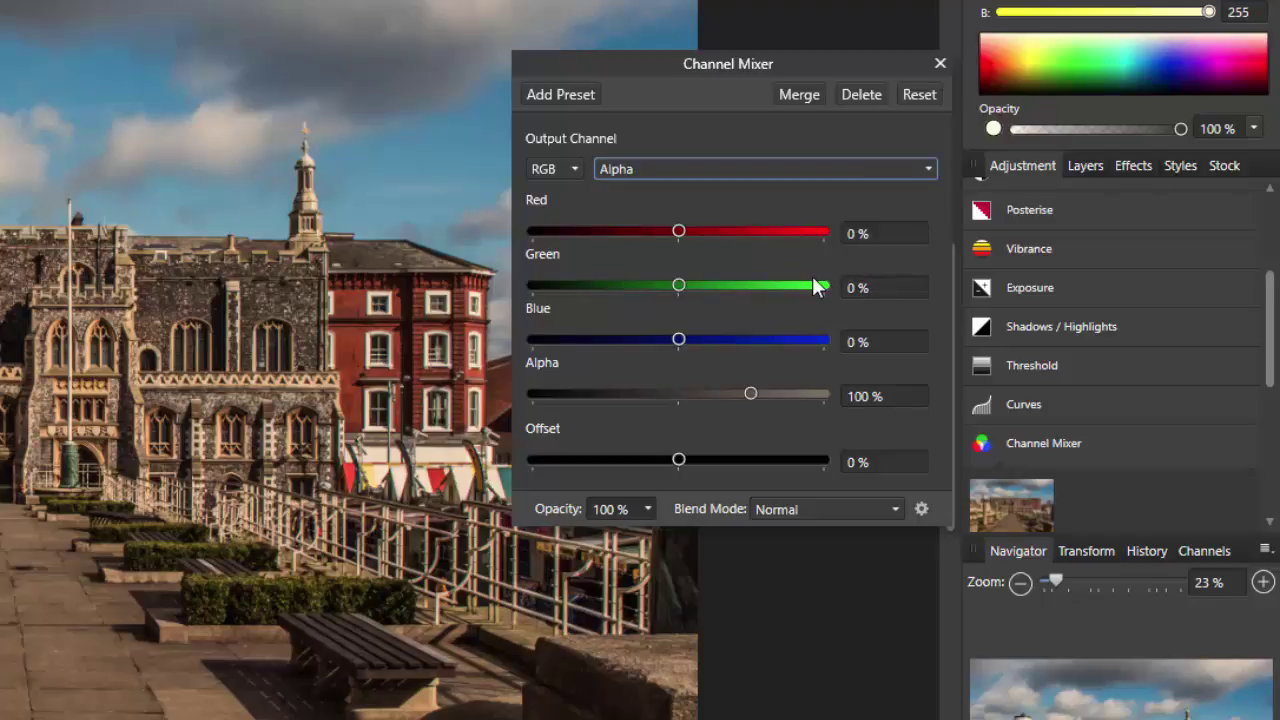
# Step: For the Red output channel, set the Channel Mixer contributions to Red -160%, Green 181% and Blue 153%
pyautogui.click(930, 170)
pyautogui.click(735, 198)
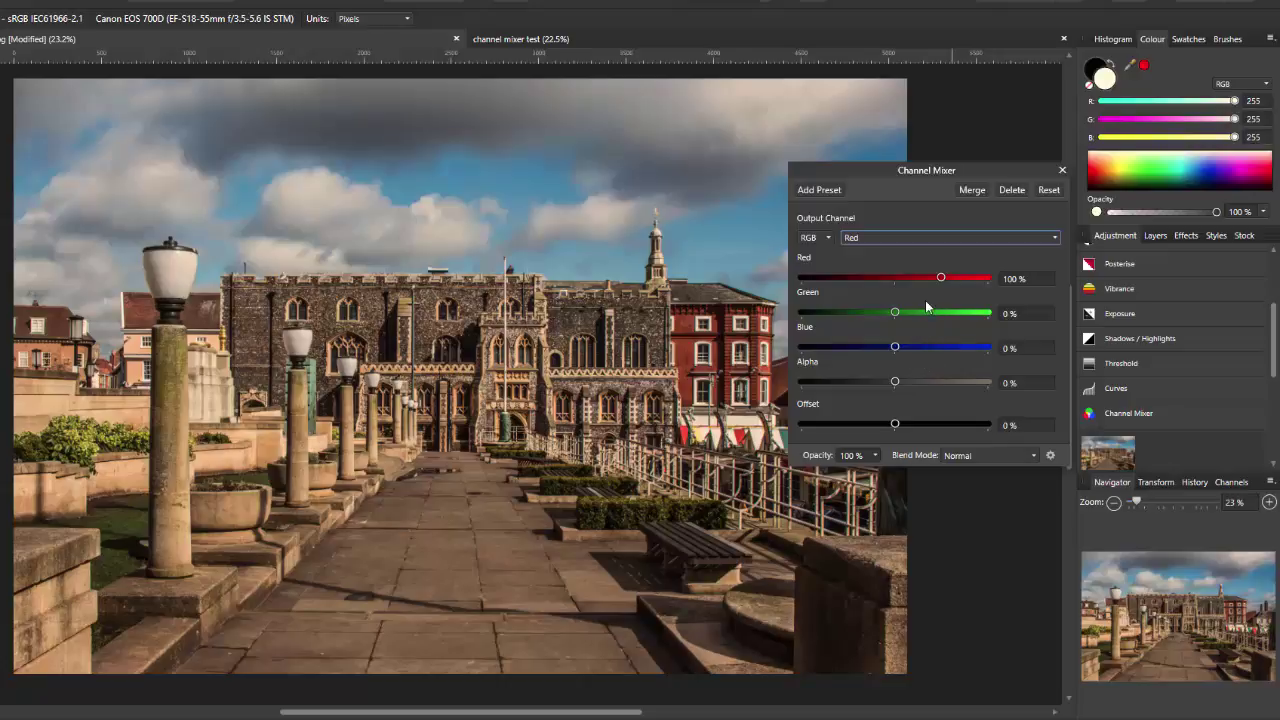
pyautogui.moveTo(940, 281); pyautogui.dragTo(820, 287)
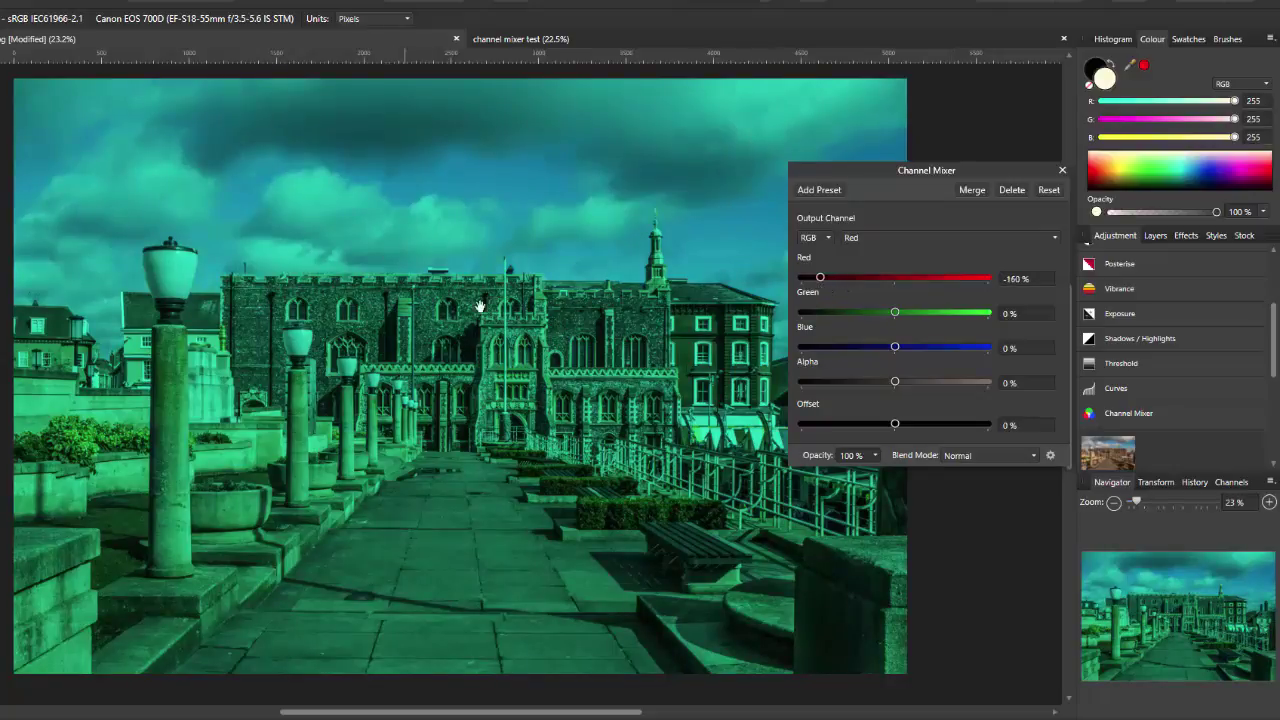
pyautogui.moveTo(894, 316); pyautogui.dragTo(980, 322)
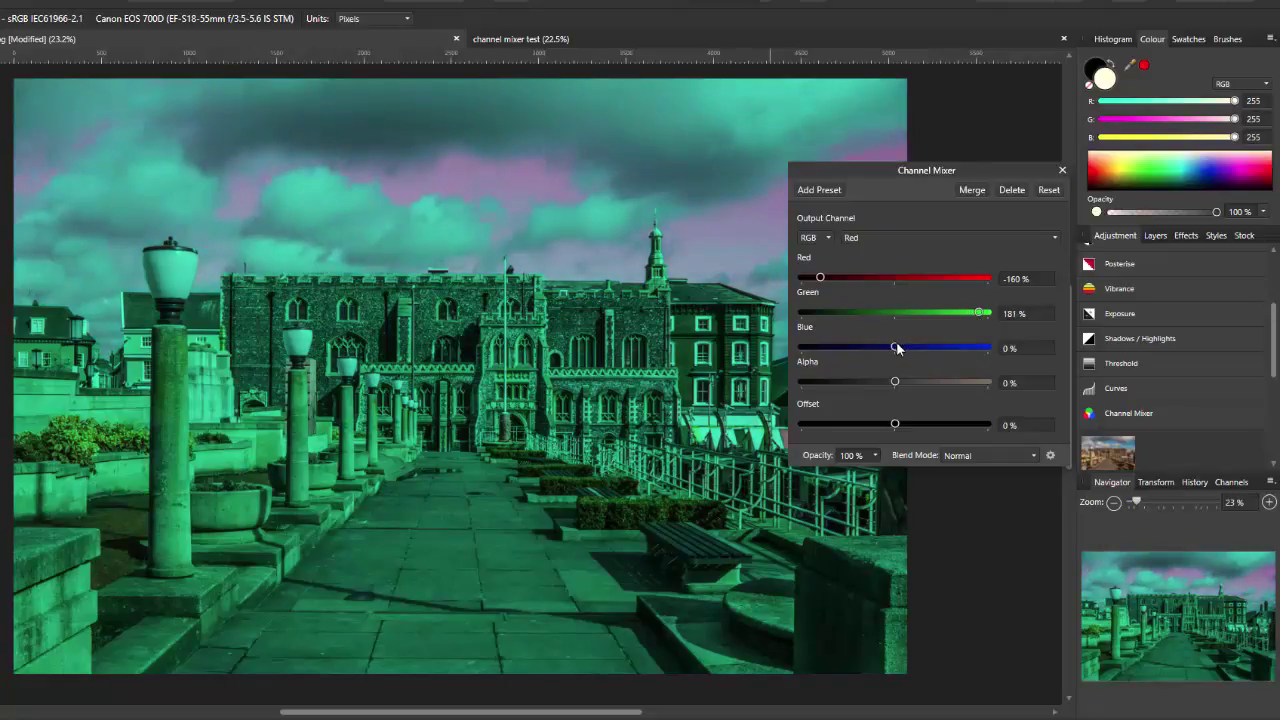
pyautogui.moveTo(902, 350); pyautogui.dragTo(966, 349)
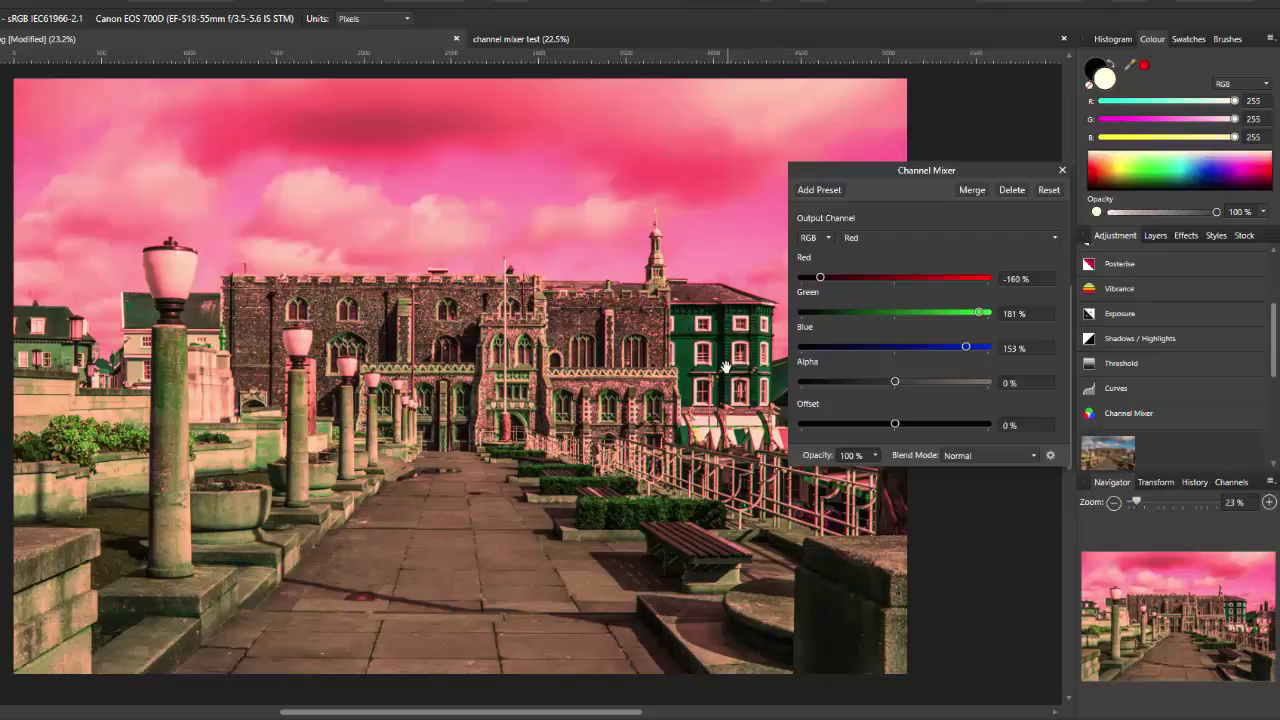
# Step: Reset the Channel Mixer, and for the Green output channel try Green 64%, Blue -127%, Alpha 46% and Offset -38%
pyautogui.click(1048, 189)
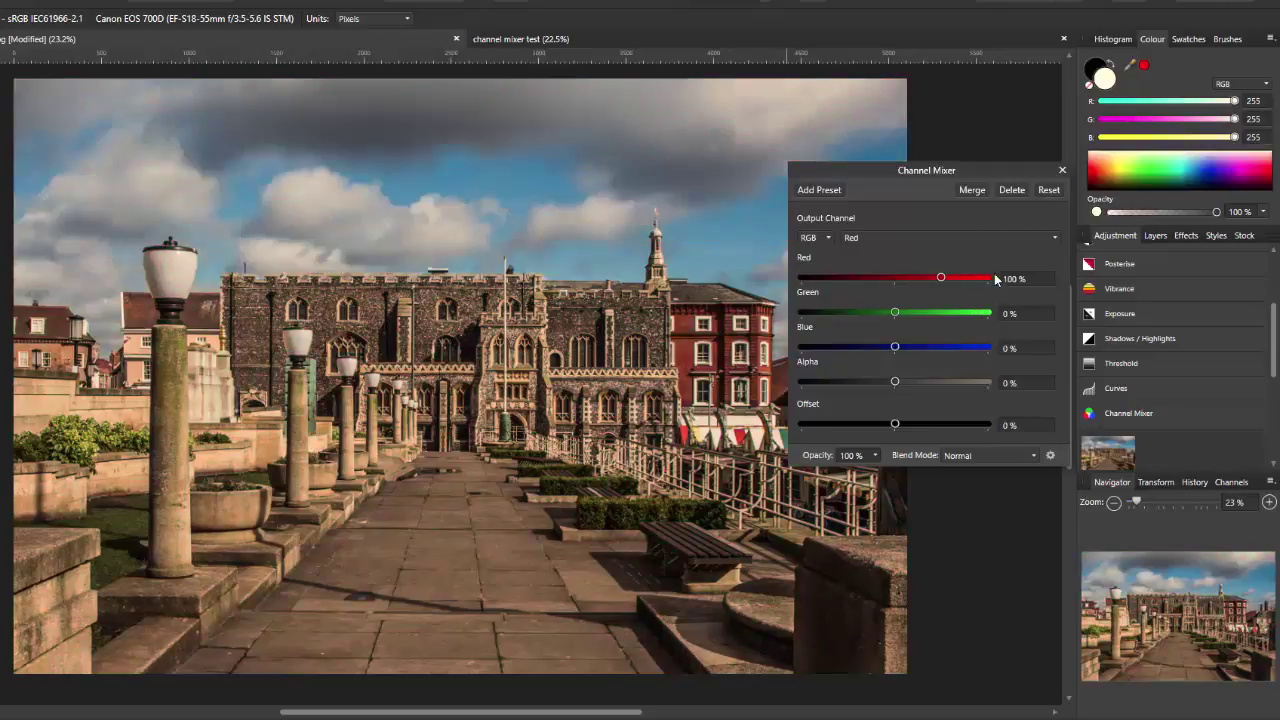
pyautogui.click(1049, 238)
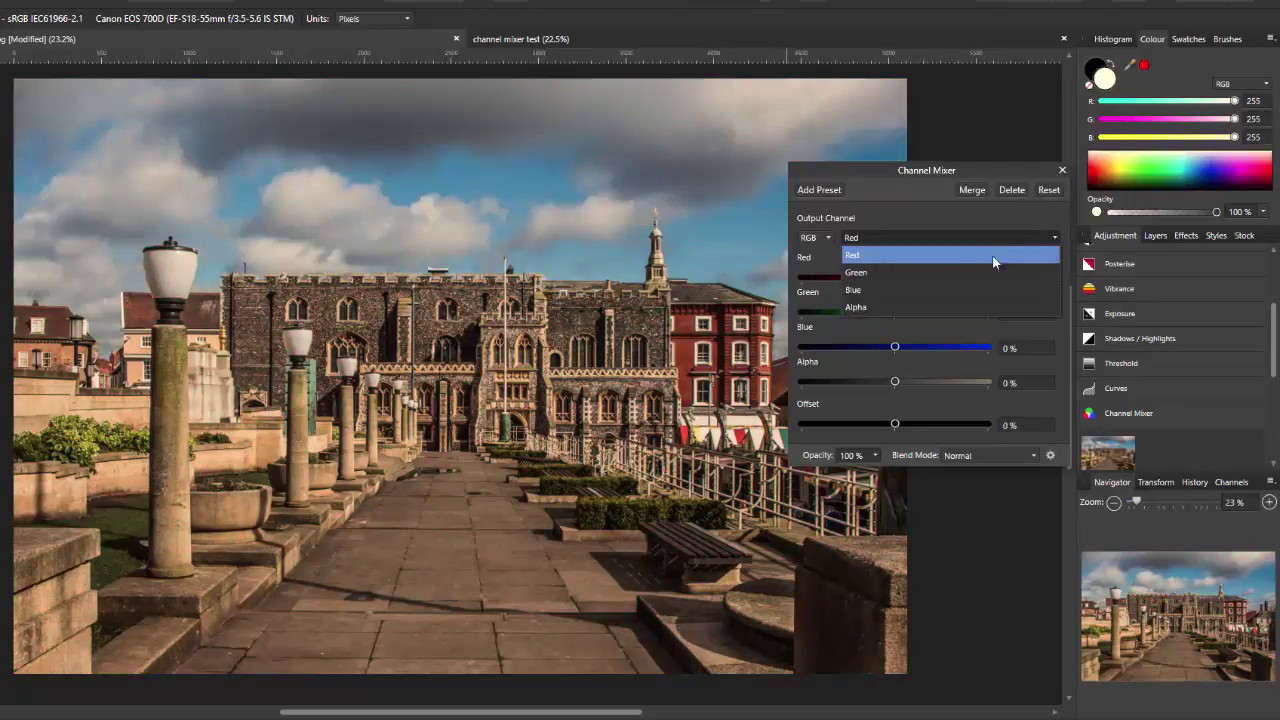
pyautogui.click(898, 275)
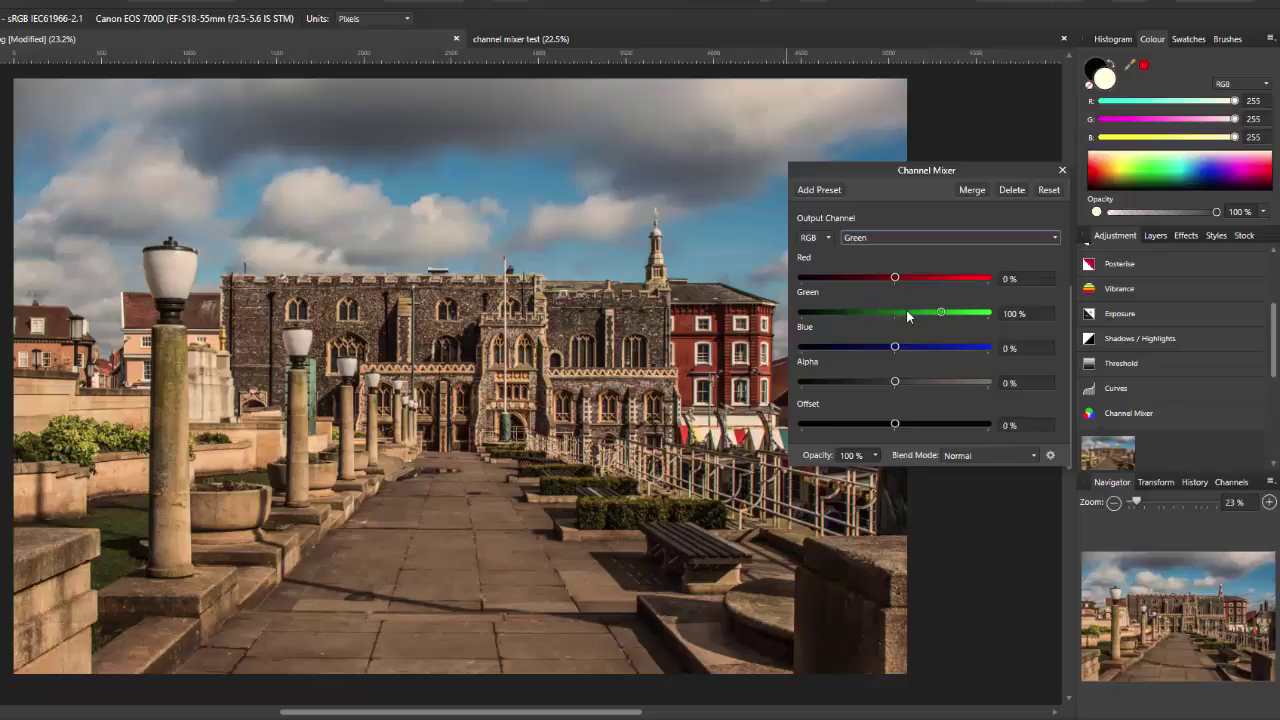
pyautogui.moveTo(940, 314); pyautogui.dragTo(858, 423)
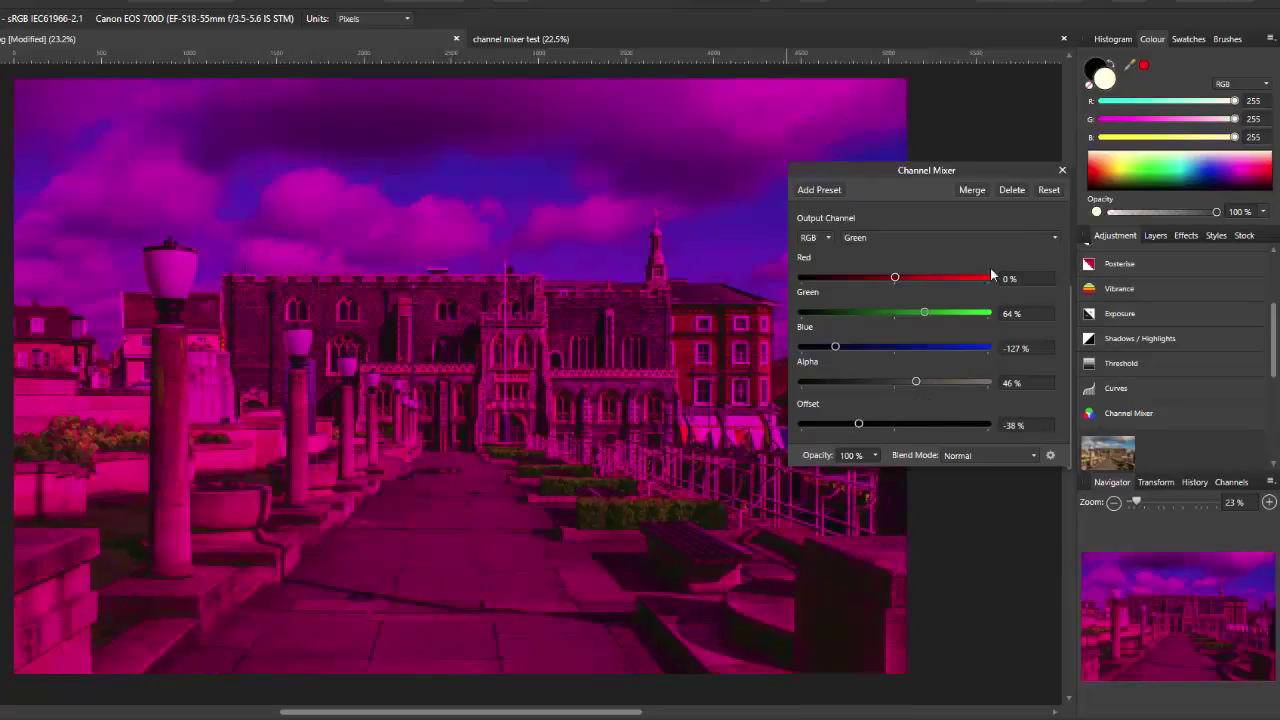
# Step: Reset the Channel Mixer, and for the Blue output channel try Red 200%, Green -147% and Alpha -53%
pyautogui.click(1047, 192)
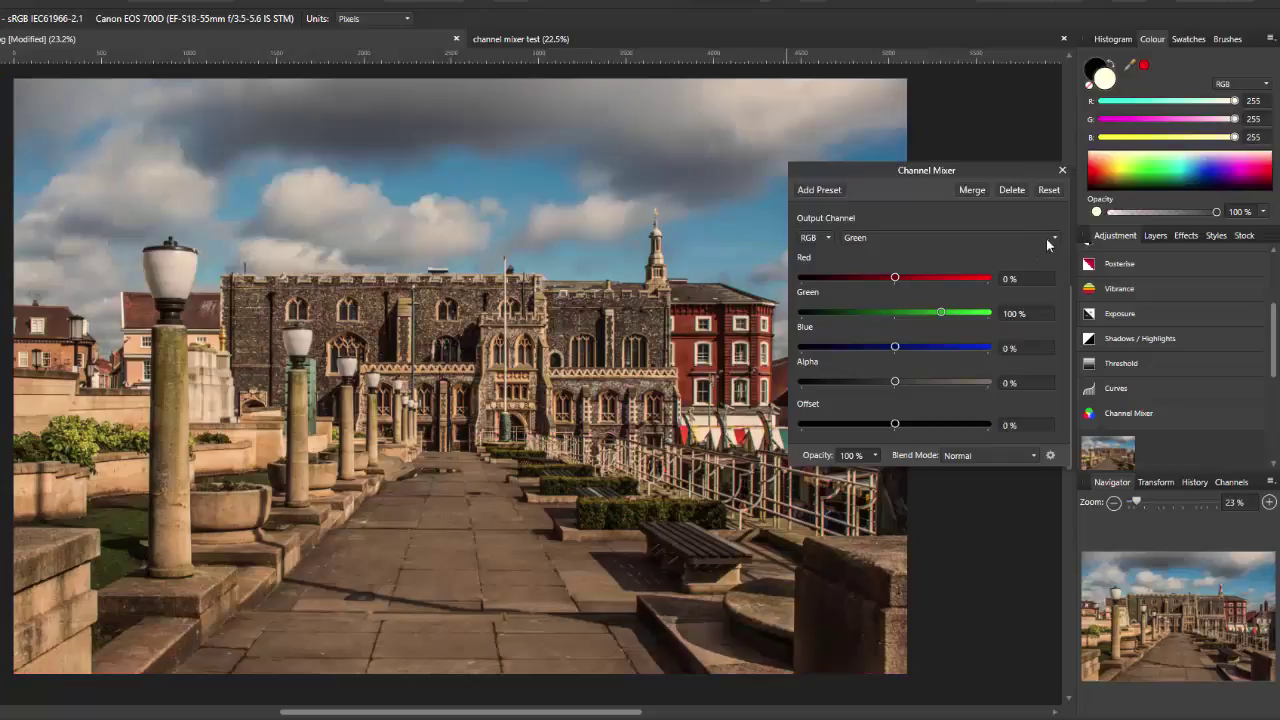
pyautogui.click(1057, 237)
pyautogui.click(899, 290)
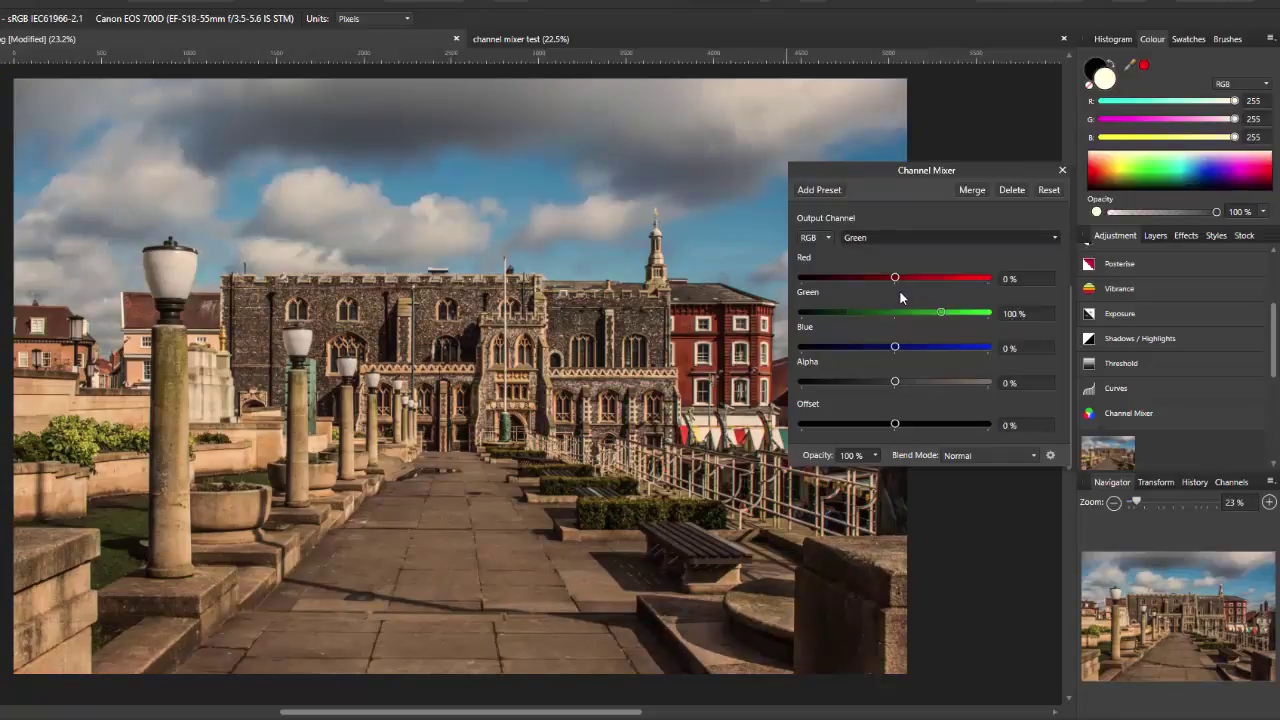
pyautogui.moveTo(894, 313); pyautogui.dragTo(829, 316)
pyautogui.moveTo(895, 278); pyautogui.dragTo(988, 281)
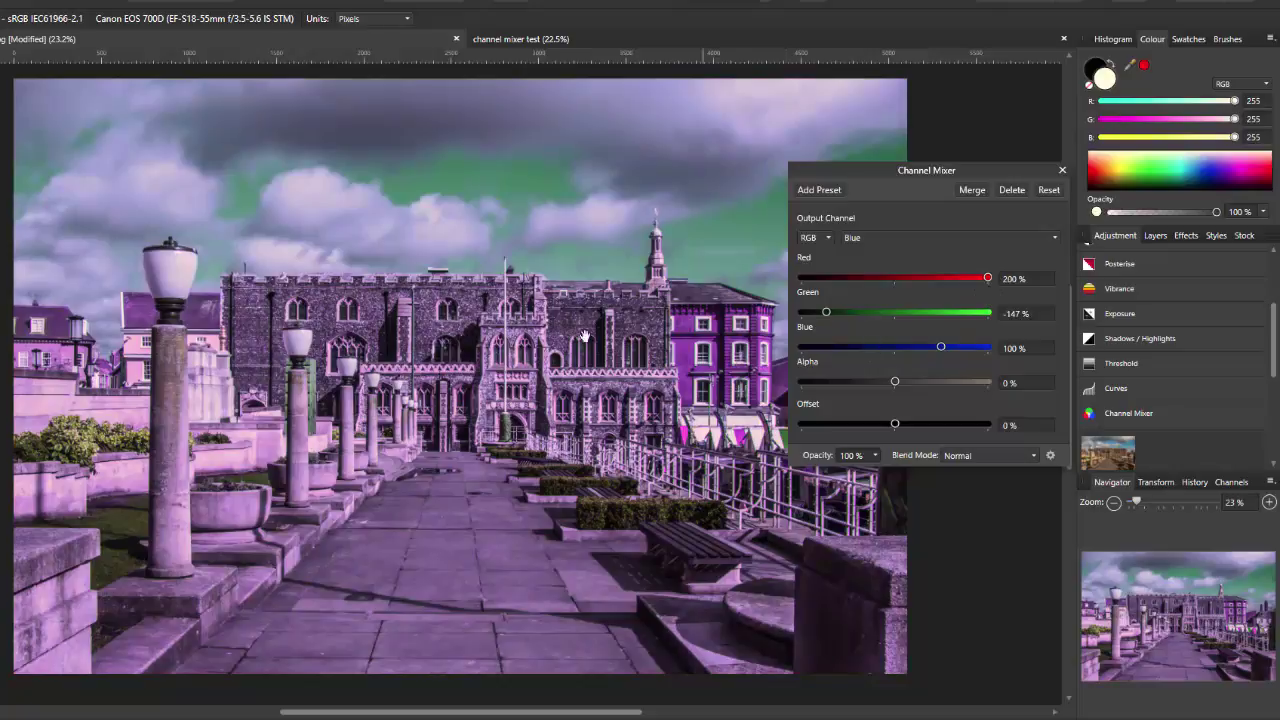
pyautogui.moveTo(897, 382); pyautogui.dragTo(870, 381)
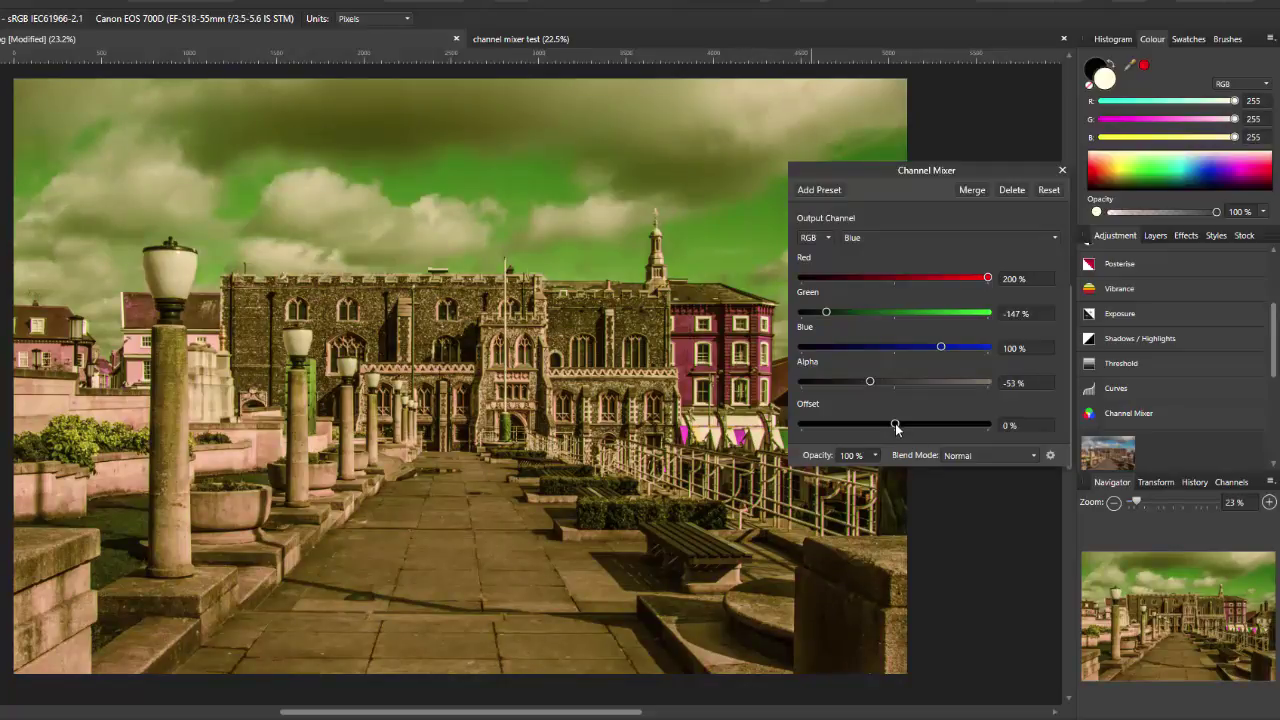
# Step: Reset the Channel Mixer, and for the Alpha output channel try Green 95%, Blue -104% and Alpha 54%
pyautogui.click(1051, 192)
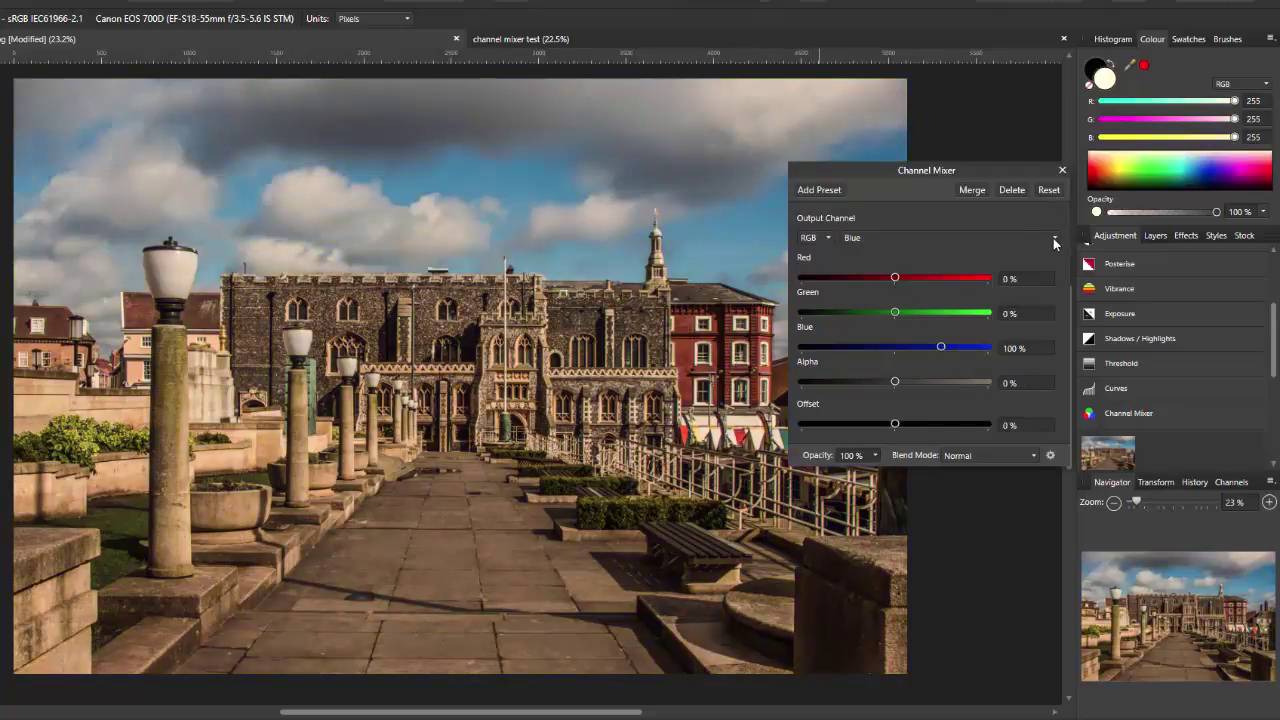
pyautogui.click(1053, 238)
pyautogui.click(916, 307)
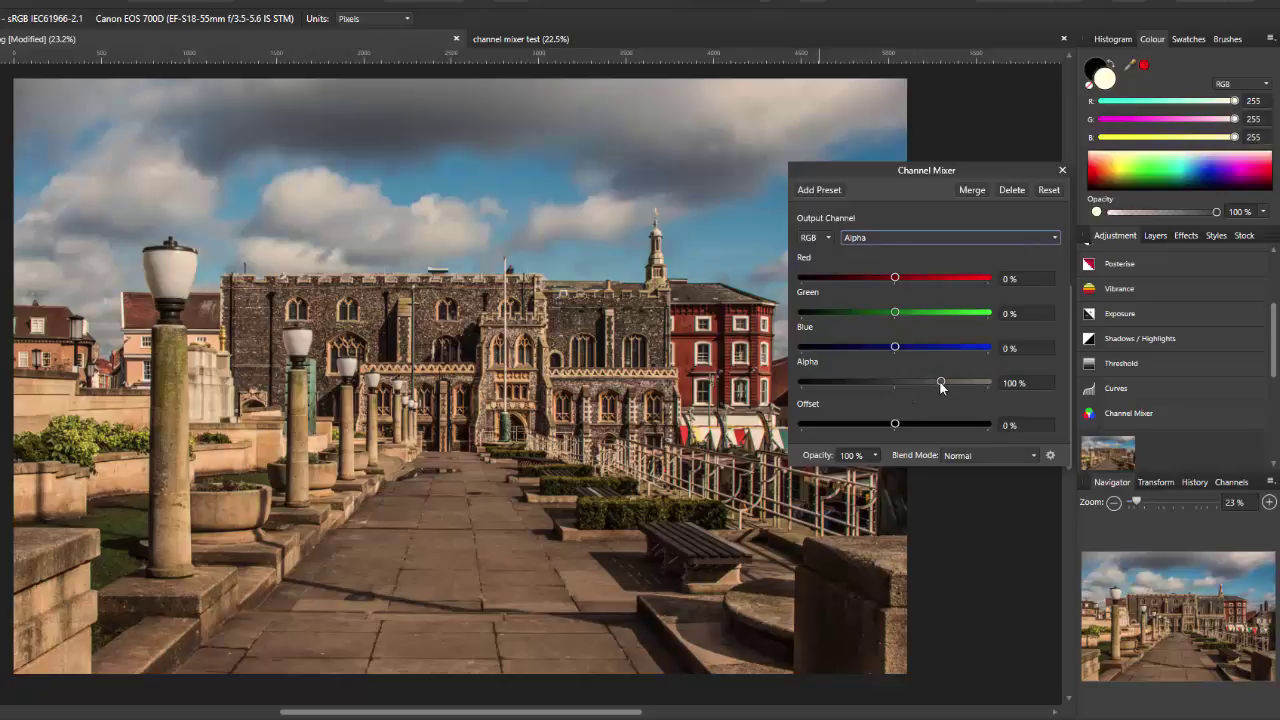
pyautogui.moveTo(940, 382)
pyautogui.mouseDown()
pyautogui.moveTo(861, 393)
pyautogui.moveTo(922, 391)
pyautogui.mouseUp()
pyautogui.moveTo(895, 347); pyautogui.dragTo(847, 360)
pyautogui.moveTo(894, 314); pyautogui.dragTo(939, 313)
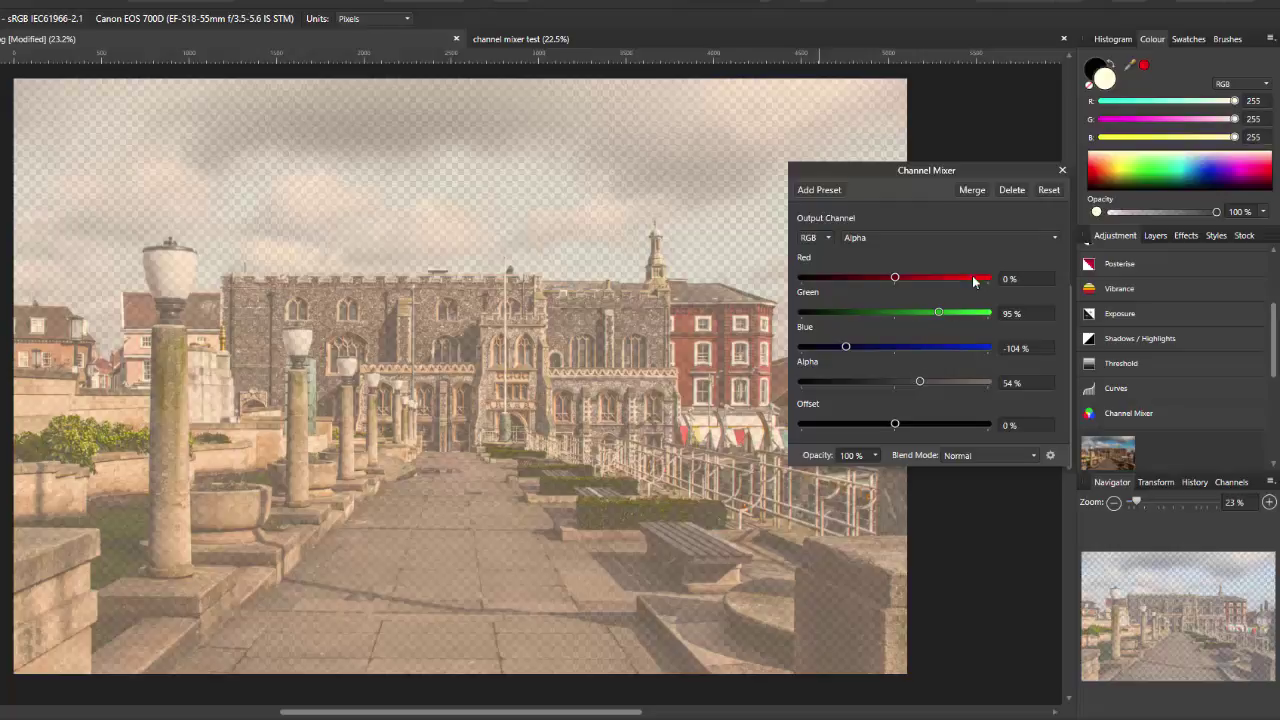
# Step: Reset and delete the Channel Mixer adjustment on the city photo, and switch to the channel mixer test document
pyautogui.click(1049, 190)
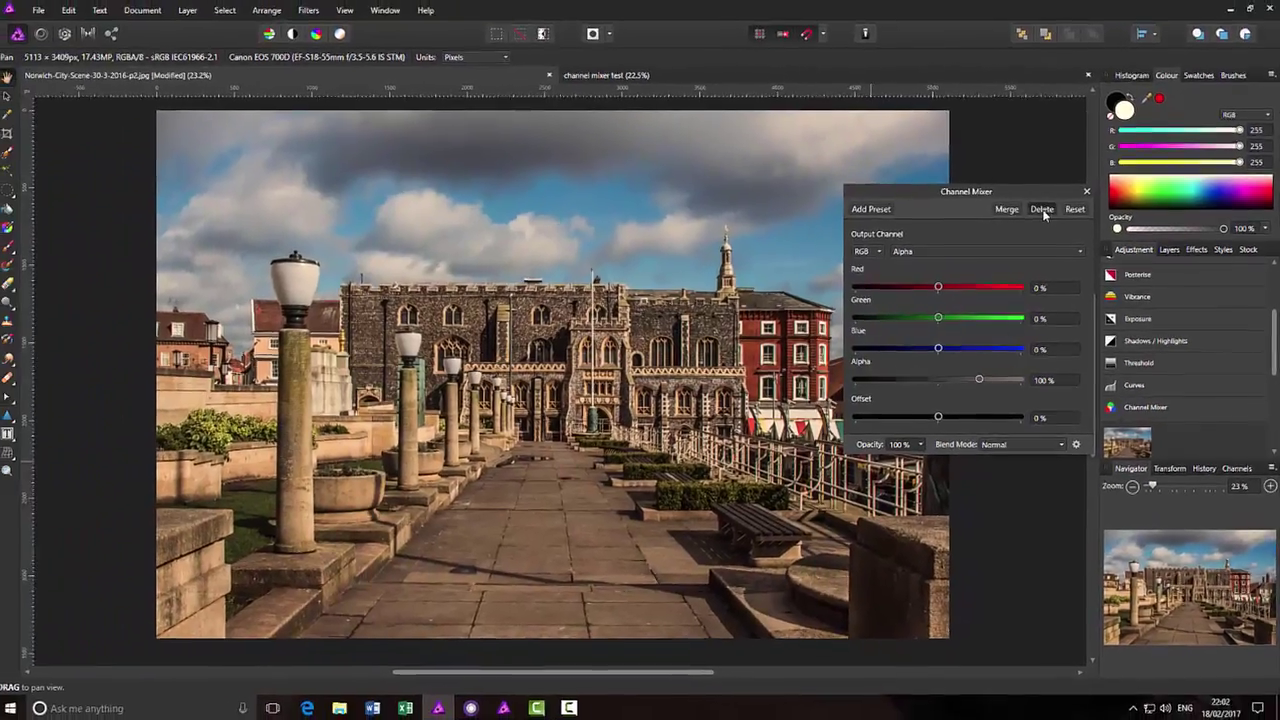
pyautogui.click(1062, 170)
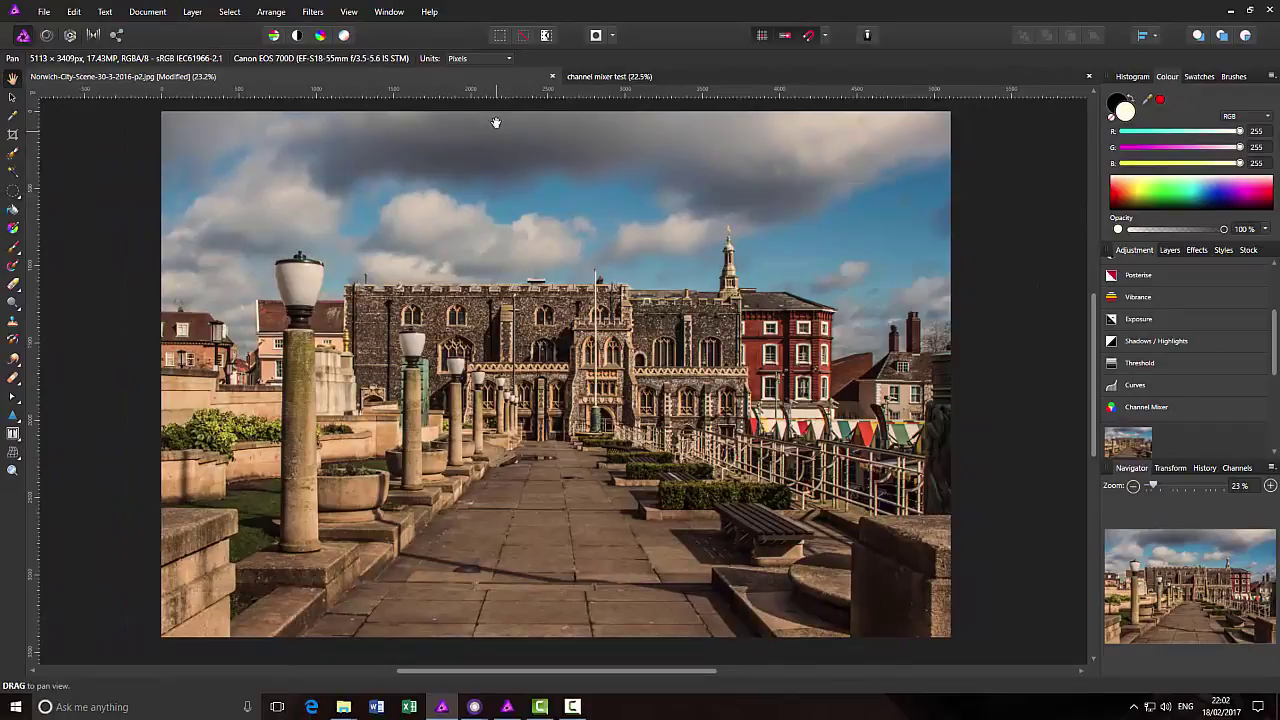
pyautogui.click(723, 76)
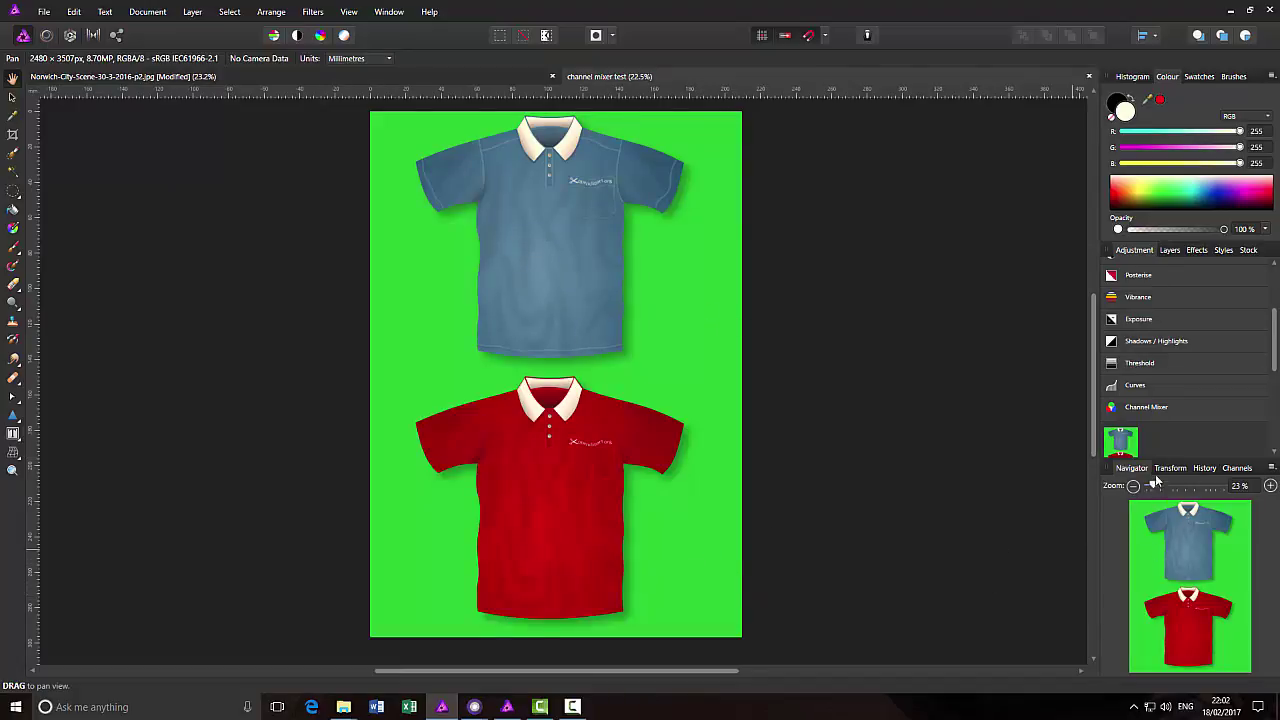
# Step: Flood-select the blue fabric of the upper shirt on its own Background layer, with a 20% contiguous tolerance
pyautogui.click(1169, 250)
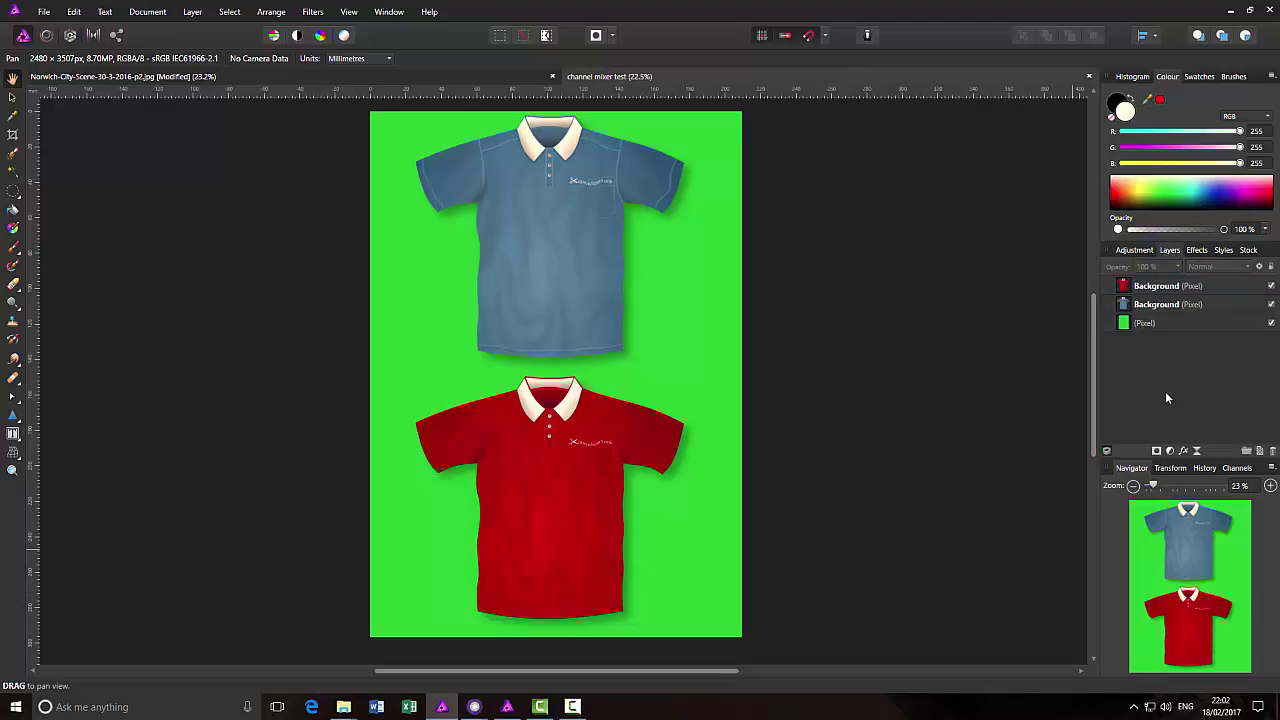
pyautogui.click(1160, 306)
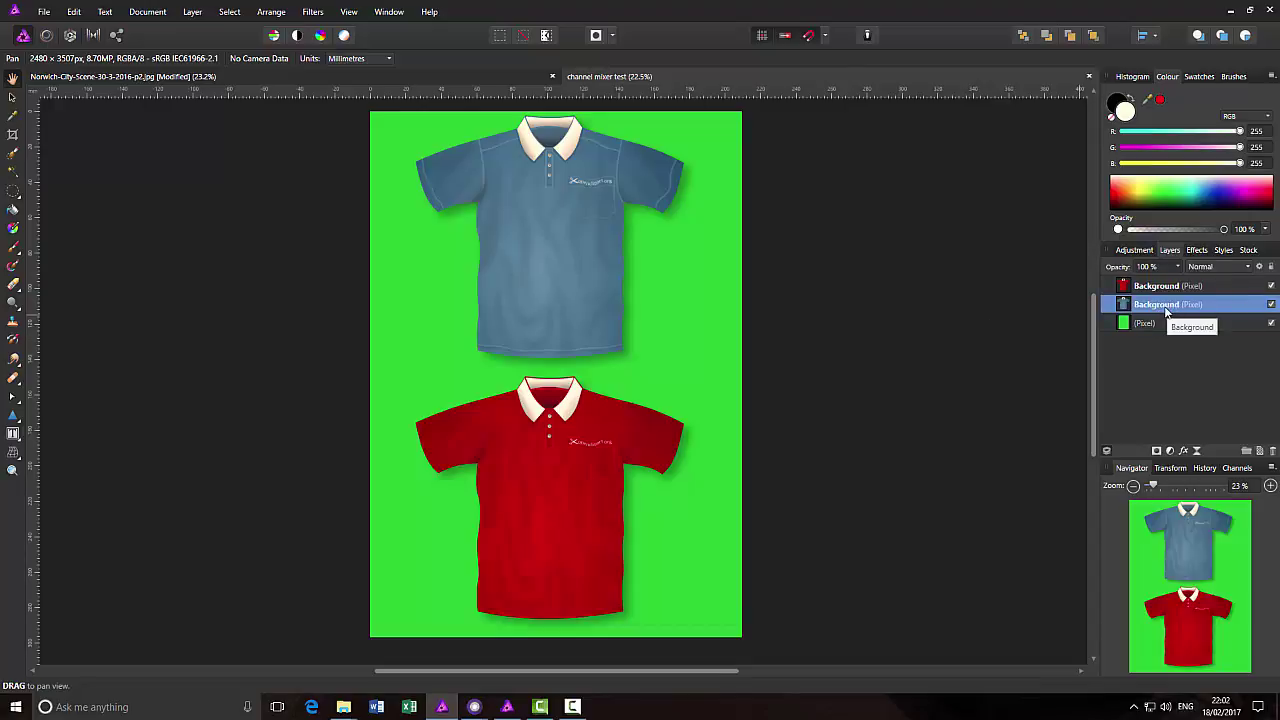
pyautogui.click(13, 174)
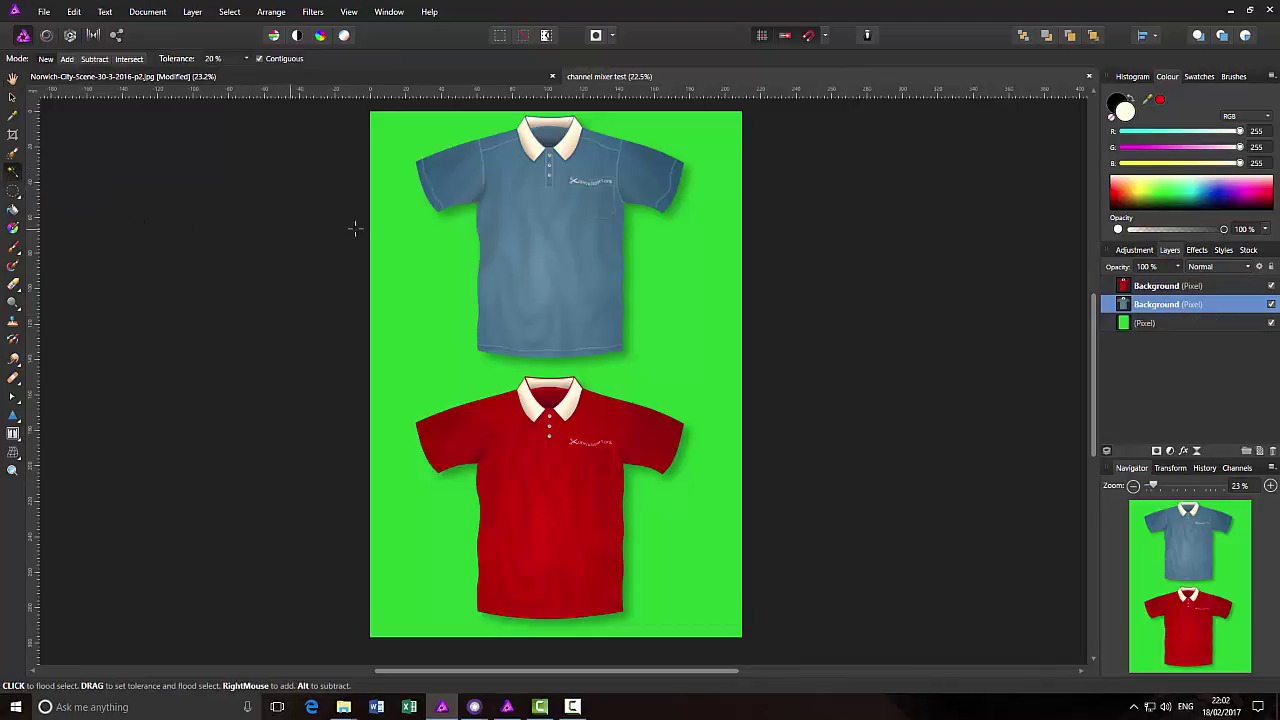
pyautogui.click(529, 243)
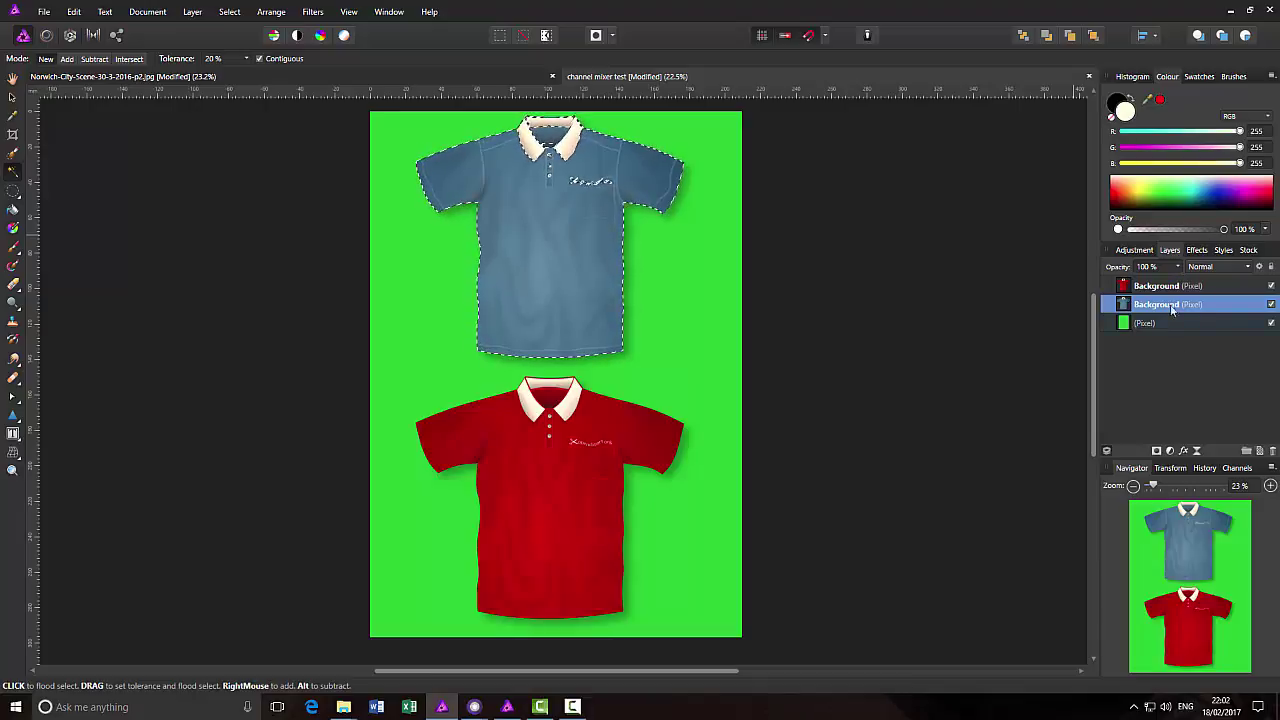
# Step: Add a Channel Mixer adjustment limited to the selected blue shirt fabric, and show it in the layer stack
pyautogui.click(1138, 251)
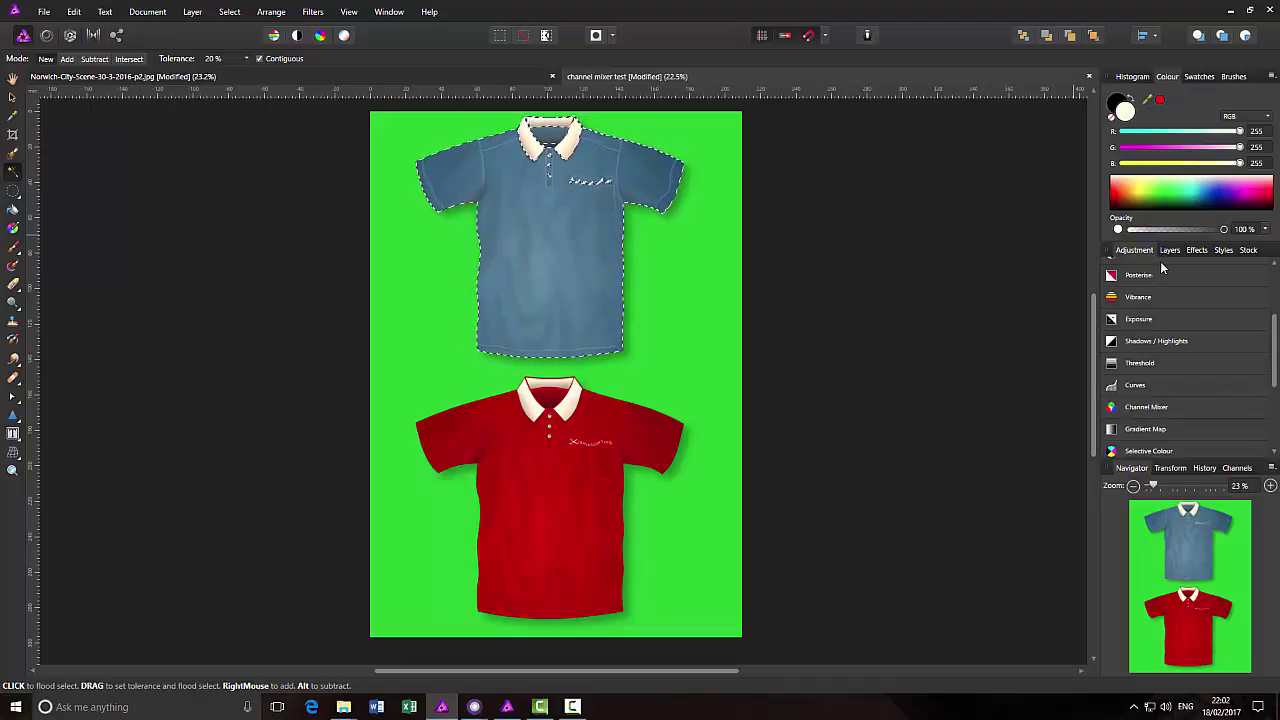
pyautogui.moveTo(1275, 338); pyautogui.dragTo(1277, 345)
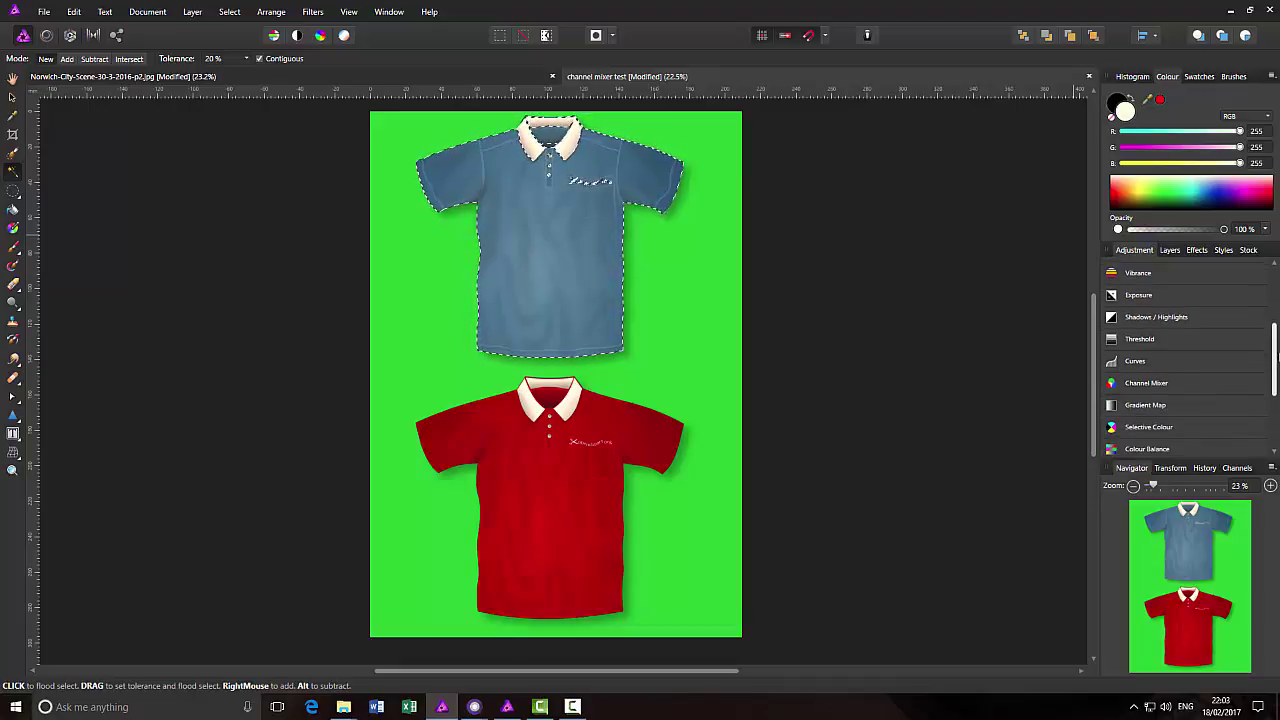
pyautogui.click(1146, 383)
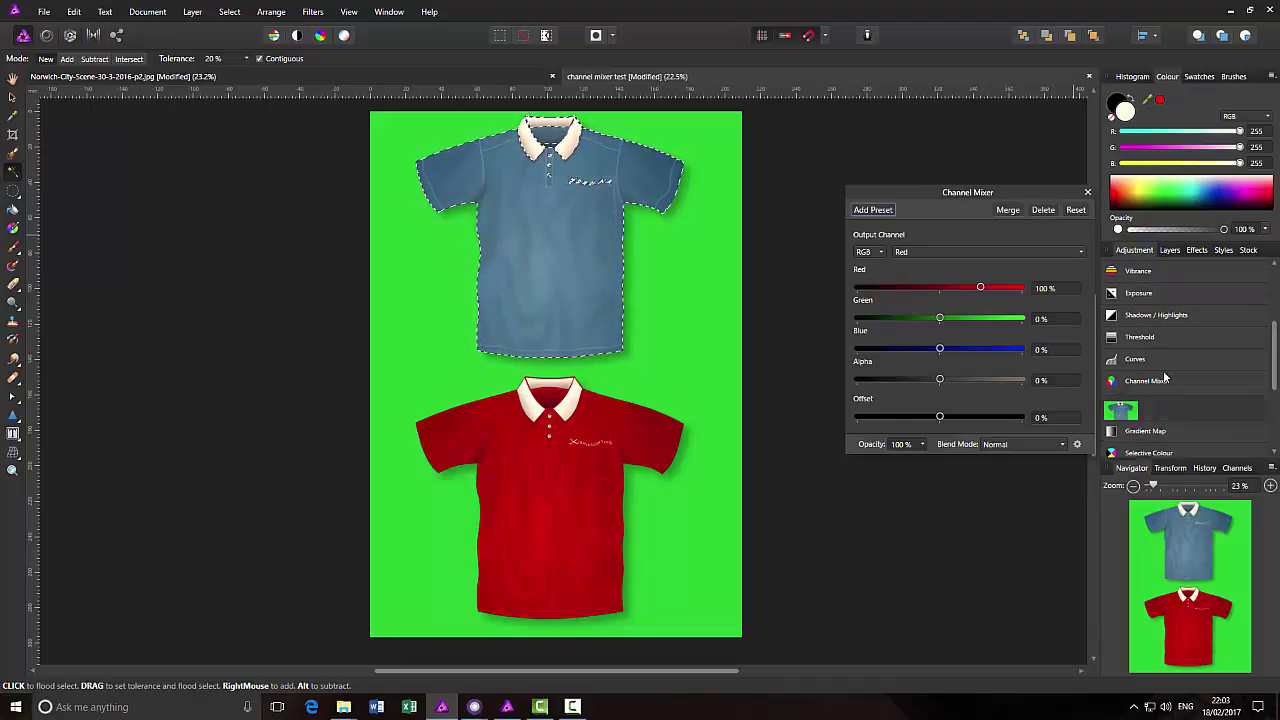
pyautogui.click(1169, 250)
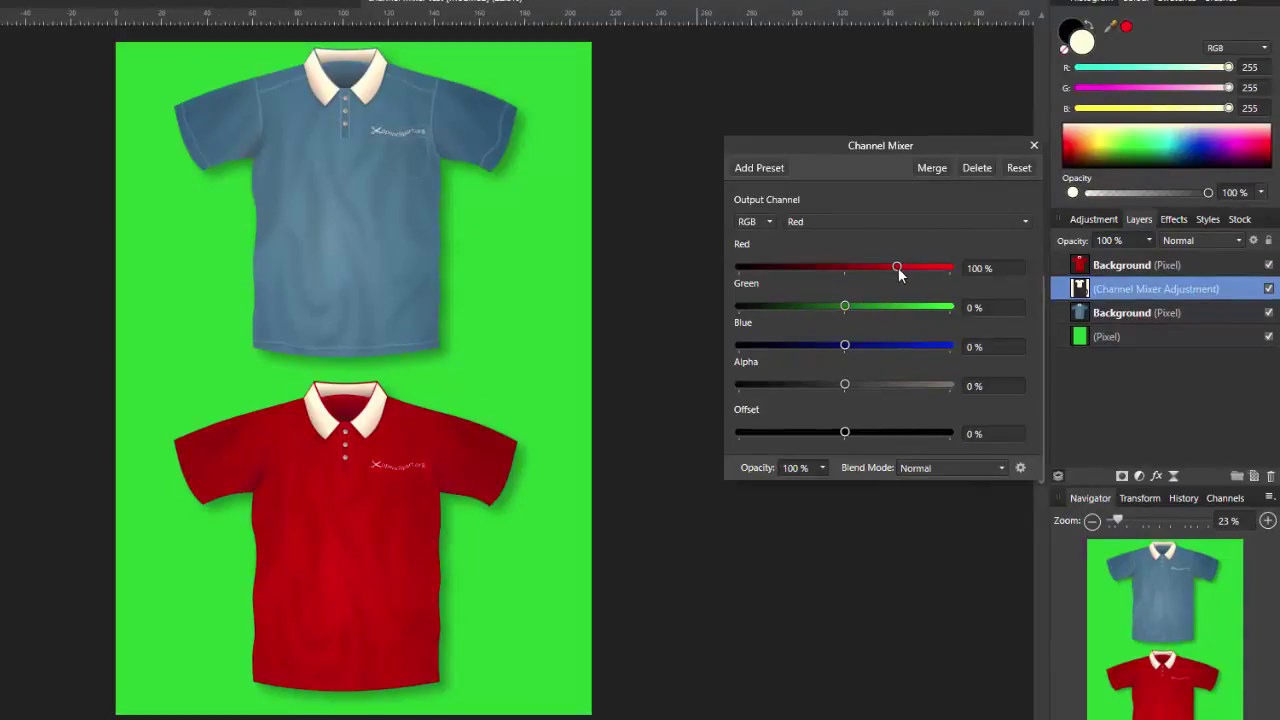
# Step: For the Red output channel, try a shirt mix of Red -82%, Green -103%, Blue 137% and Alpha -41%
pyautogui.moveTo(895, 265); pyautogui.dragTo(808, 281)
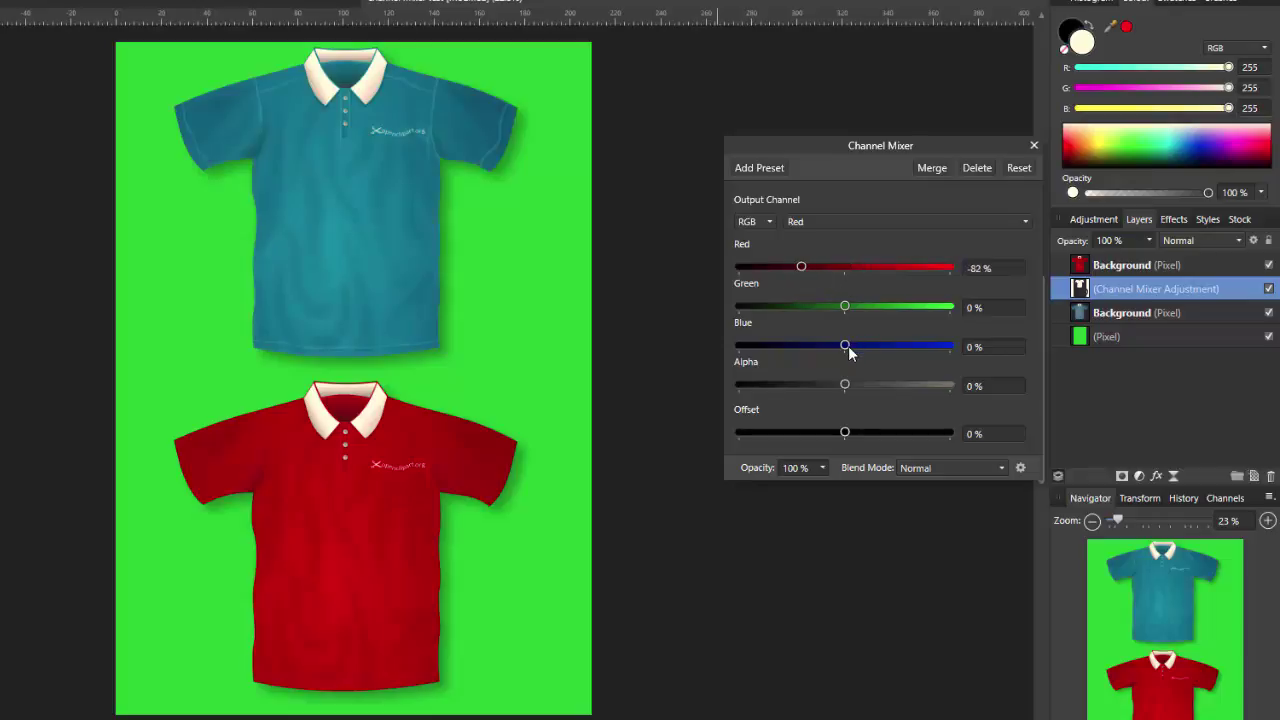
pyautogui.moveTo(848, 346); pyautogui.dragTo(916, 345)
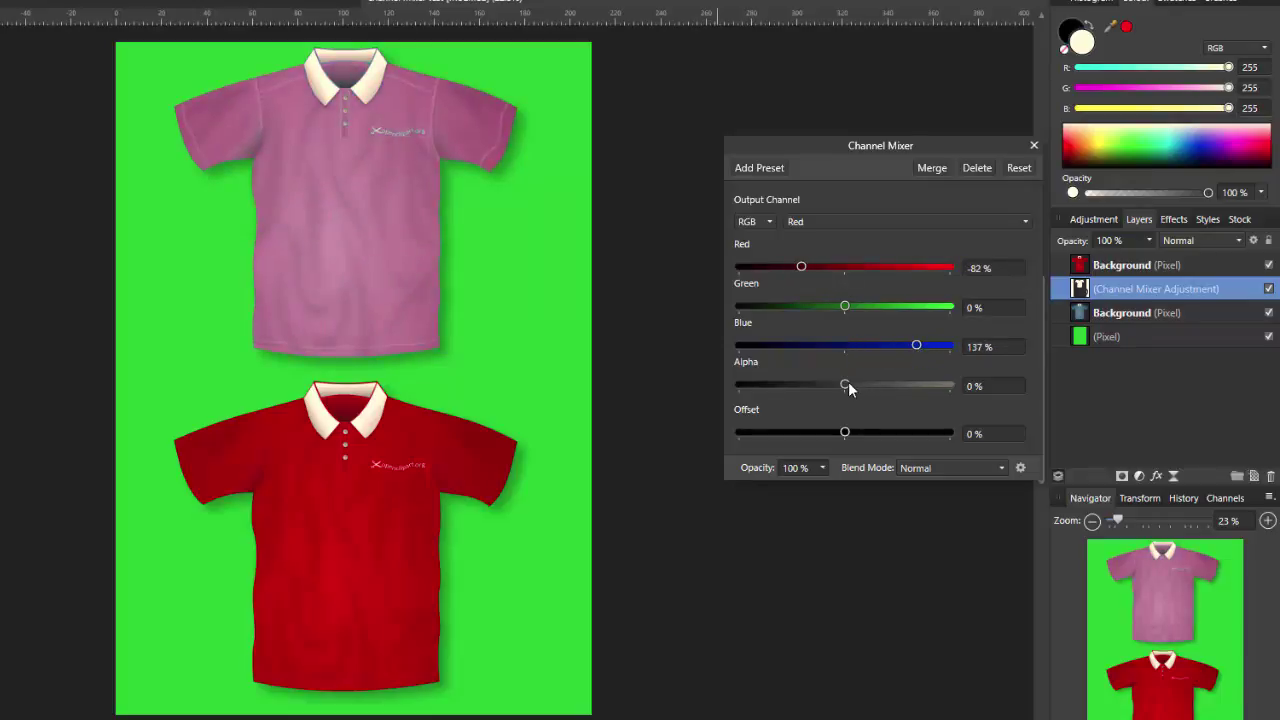
pyautogui.moveTo(846, 384); pyautogui.dragTo(823, 387)
pyautogui.moveTo(845, 306); pyautogui.dragTo(791, 306)
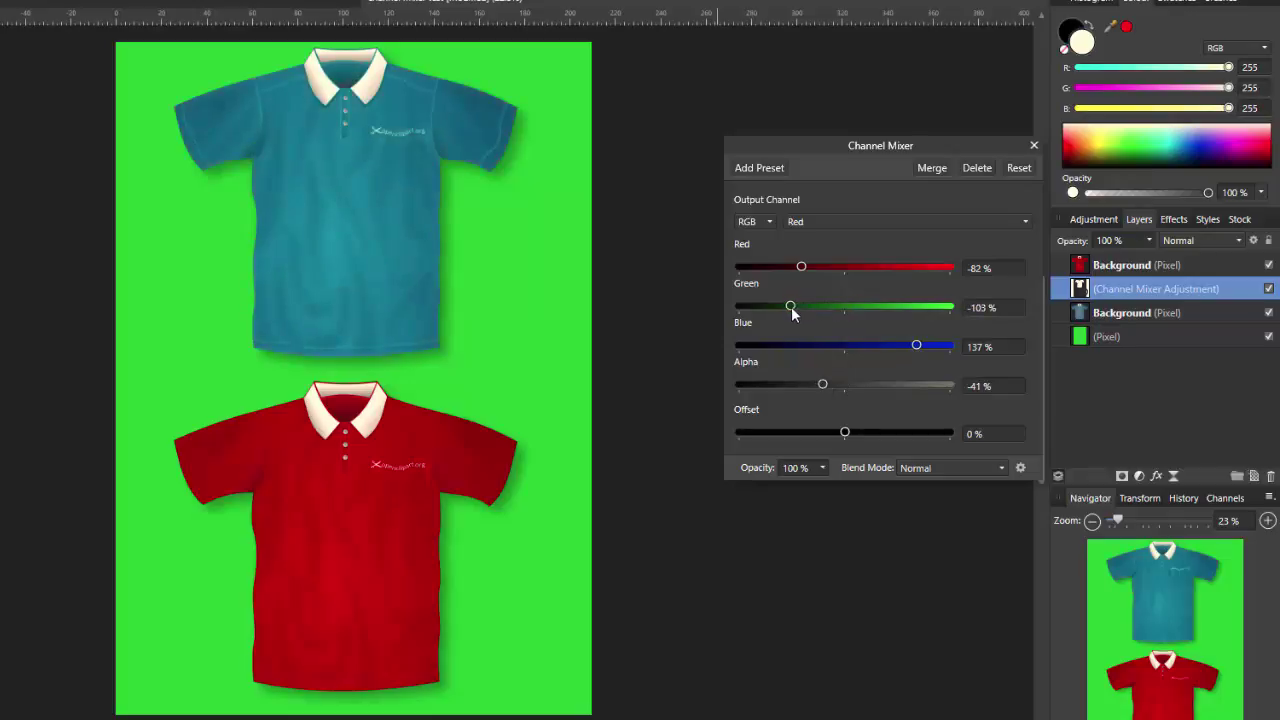
# Step: For the Blue output channel, try a shirt mix of Red -132%, Green 145% and Blue -57%
pyautogui.click(1025, 221)
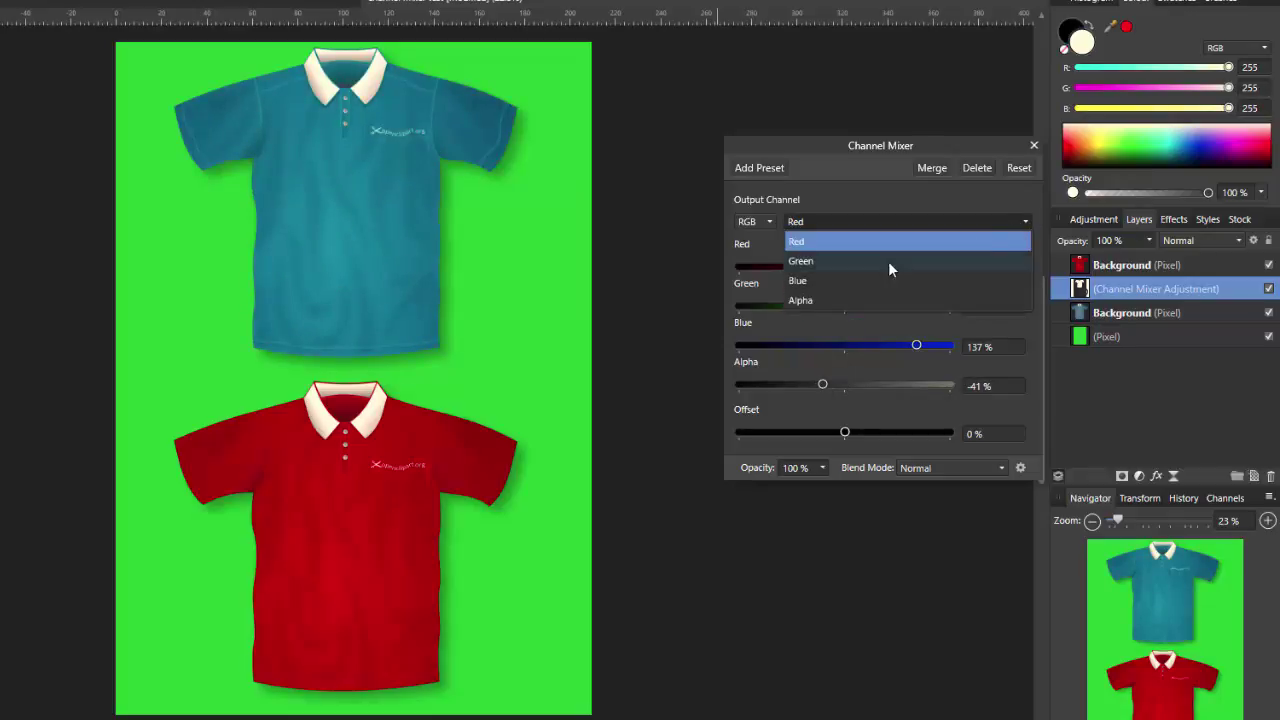
pyautogui.click(805, 281)
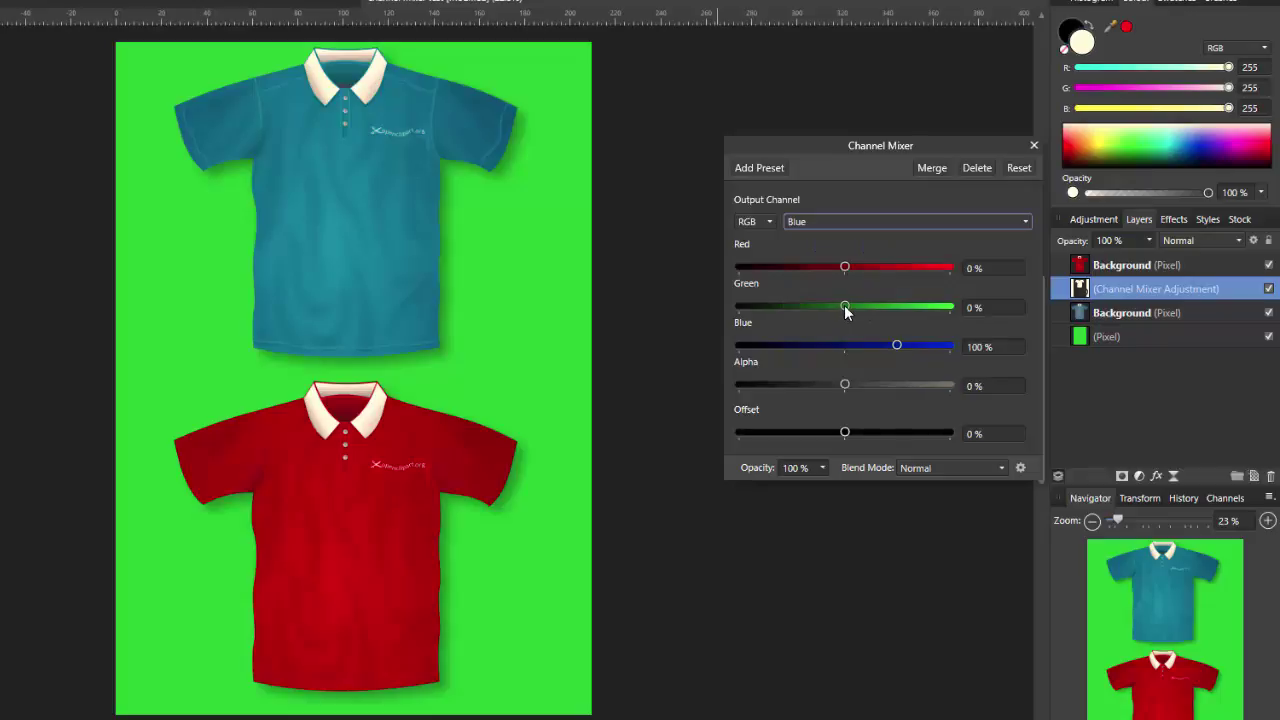
pyautogui.moveTo(844, 307); pyautogui.dragTo(920, 307)
pyautogui.moveTo(843, 268); pyautogui.dragTo(775, 267)
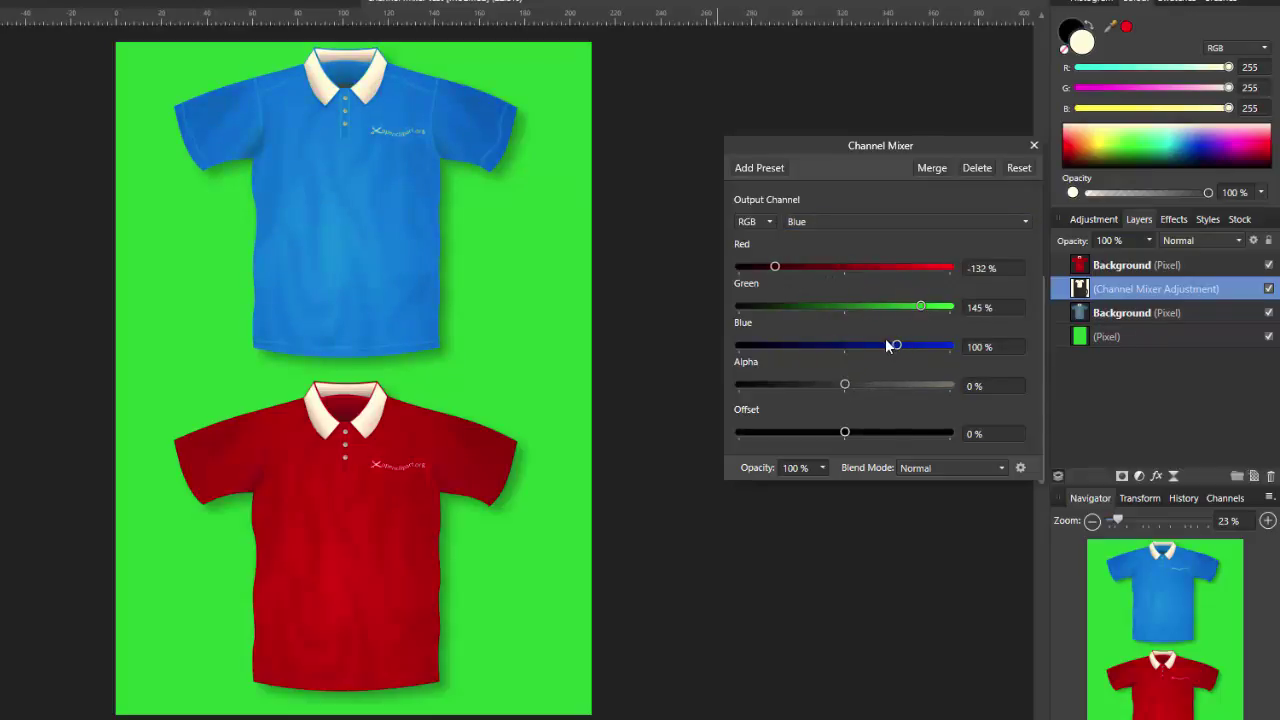
pyautogui.moveTo(888, 345); pyautogui.dragTo(814, 346)
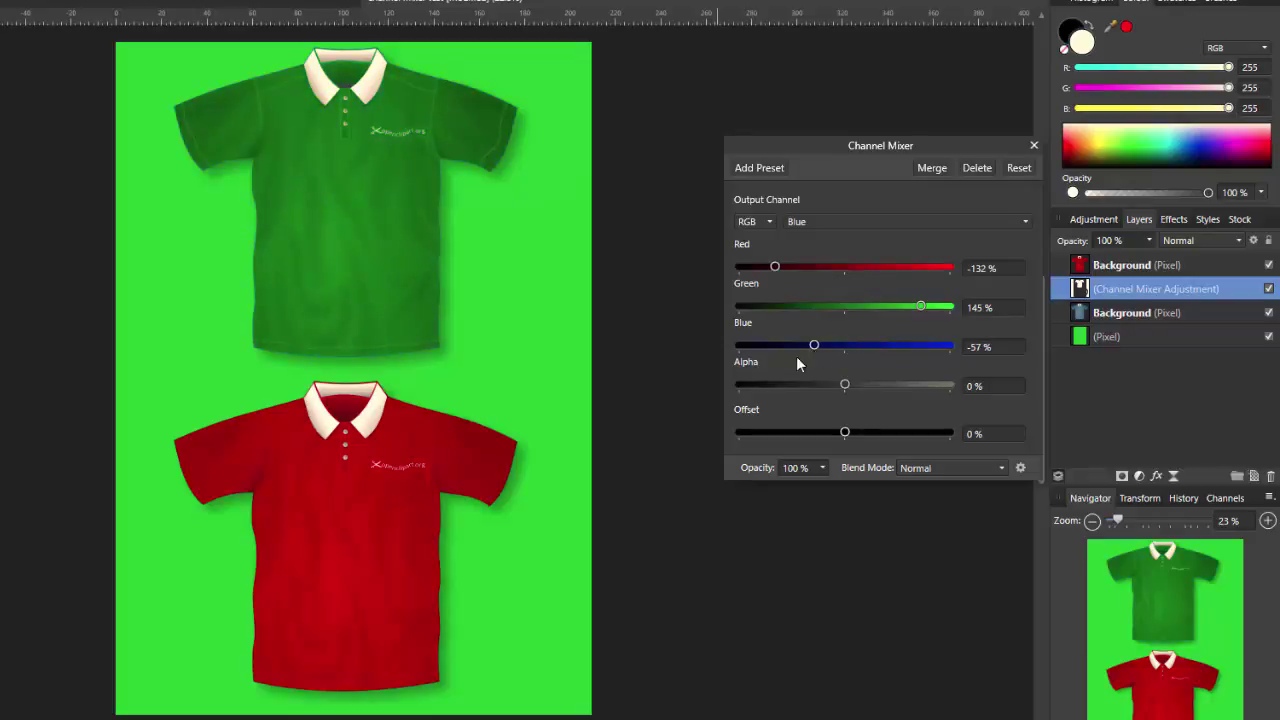
# Step: Reset the Channel Mixer, set the Blue output channel to Red 54%, Green 117% and Alpha -104%, and merge it into the shirt layer
pyautogui.click(1018, 168)
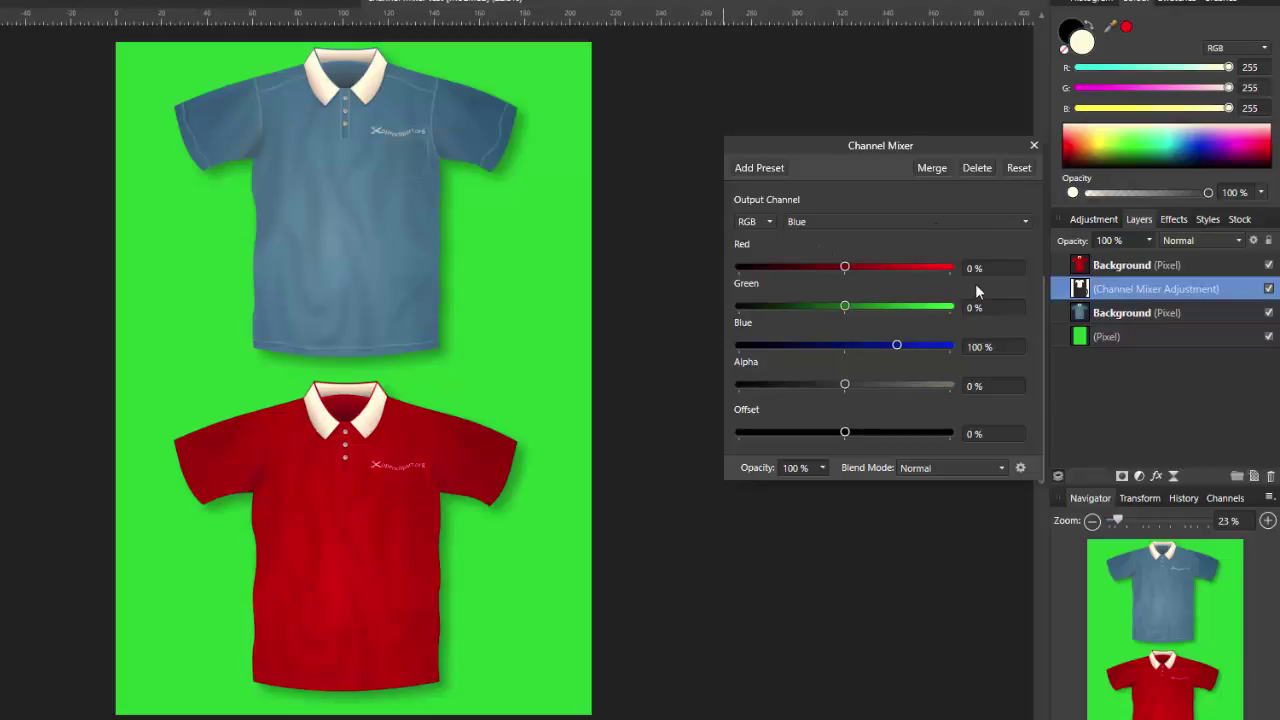
pyautogui.click(976, 271)
pyautogui.write('54')
pyautogui.click(975, 307)
pyautogui.write('117')
pyautogui.click(973, 386)
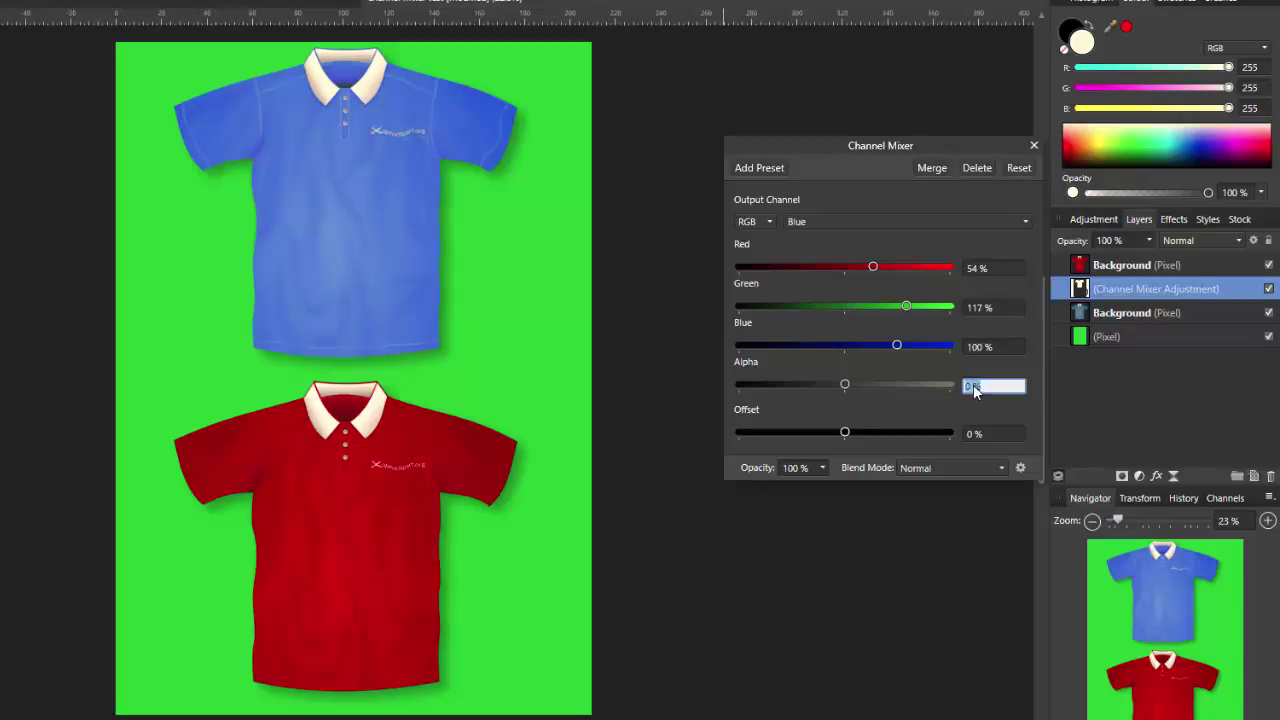
pyautogui.write('-104')
pyautogui.press('Return')
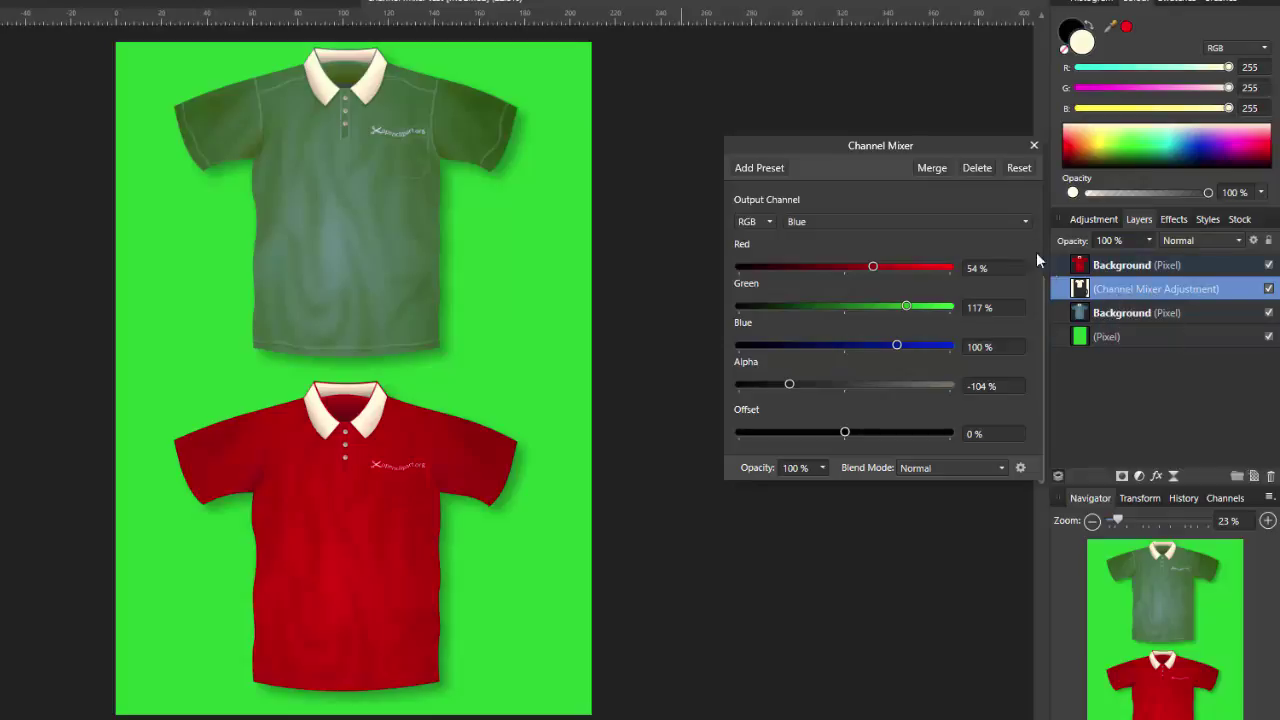
pyautogui.click(930, 169)
# Step: Add a Channel Mixer adjustment limited to the selected red shirt fabric, and show it in the layer stack
pyautogui.click(1127, 265)
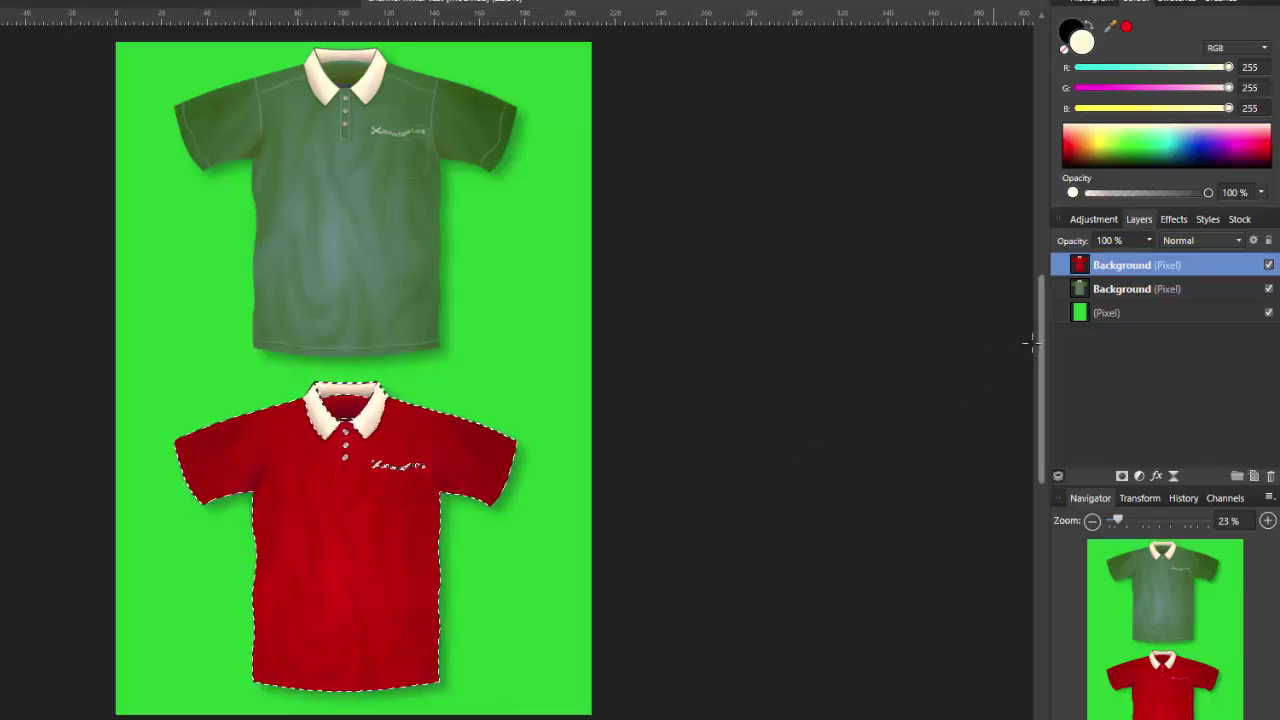
pyautogui.click(1099, 219)
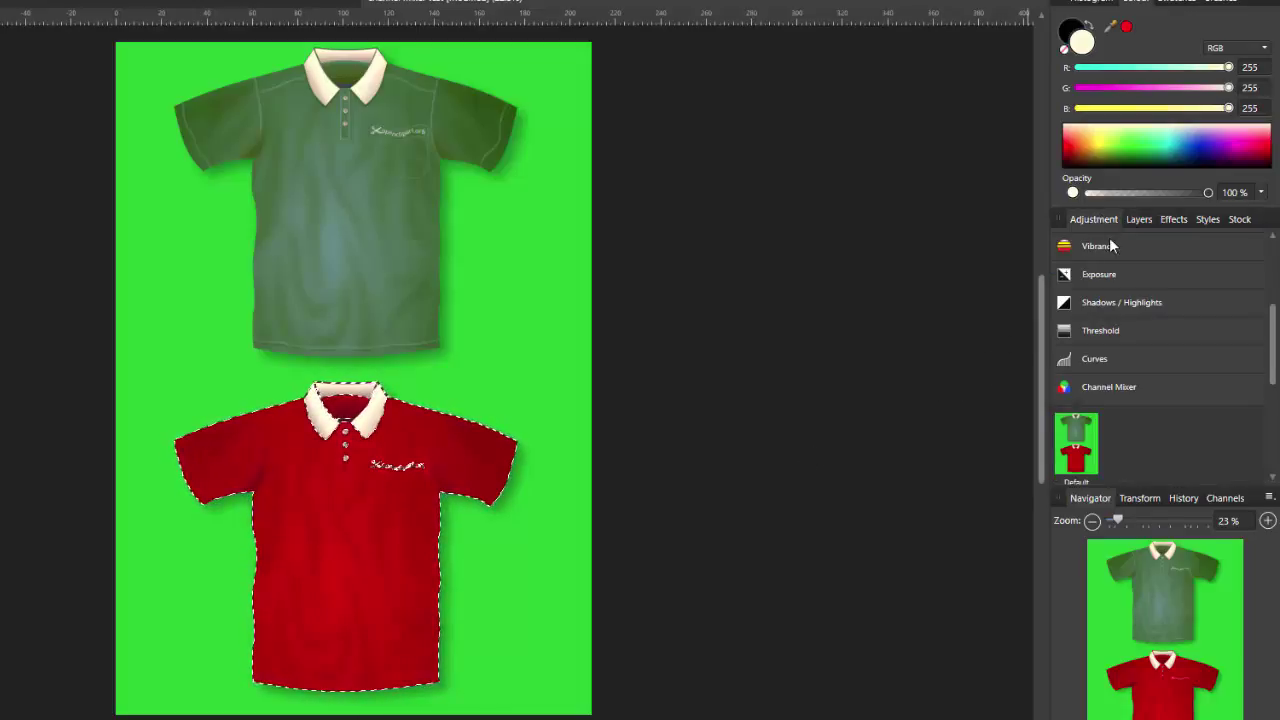
pyautogui.click(1104, 388)
pyautogui.click(1104, 386)
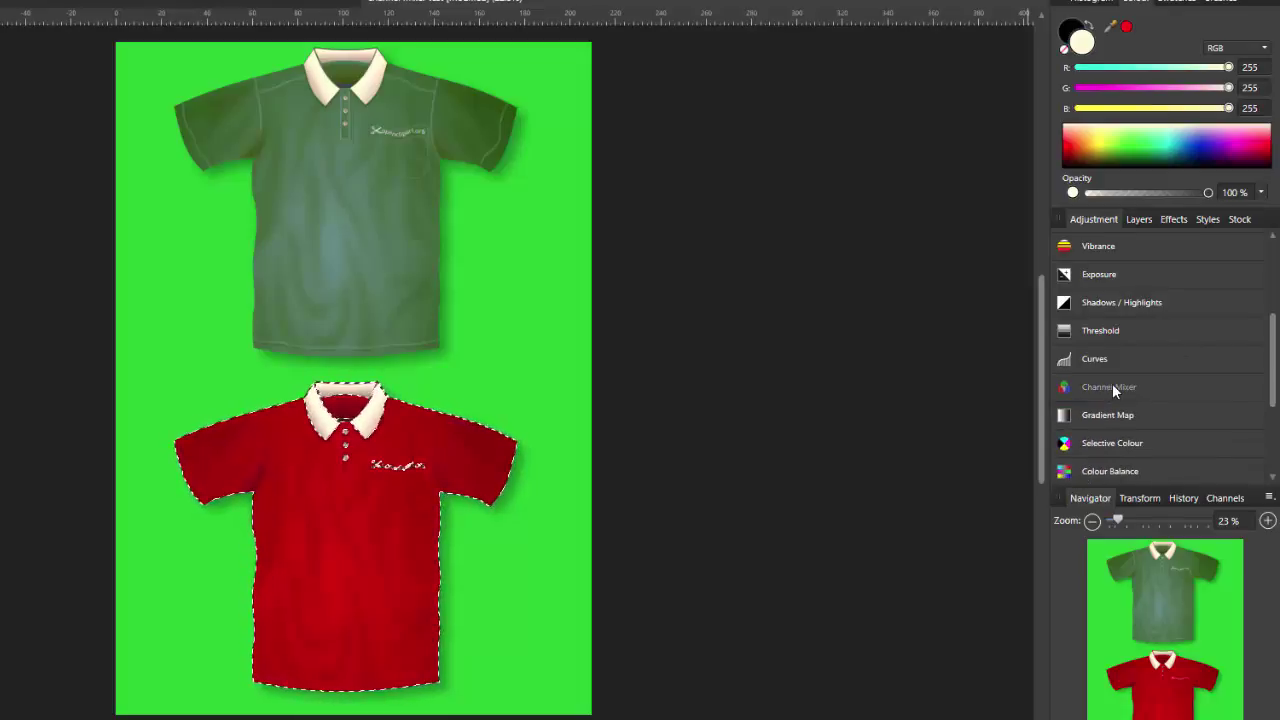
pyautogui.click(1142, 219)
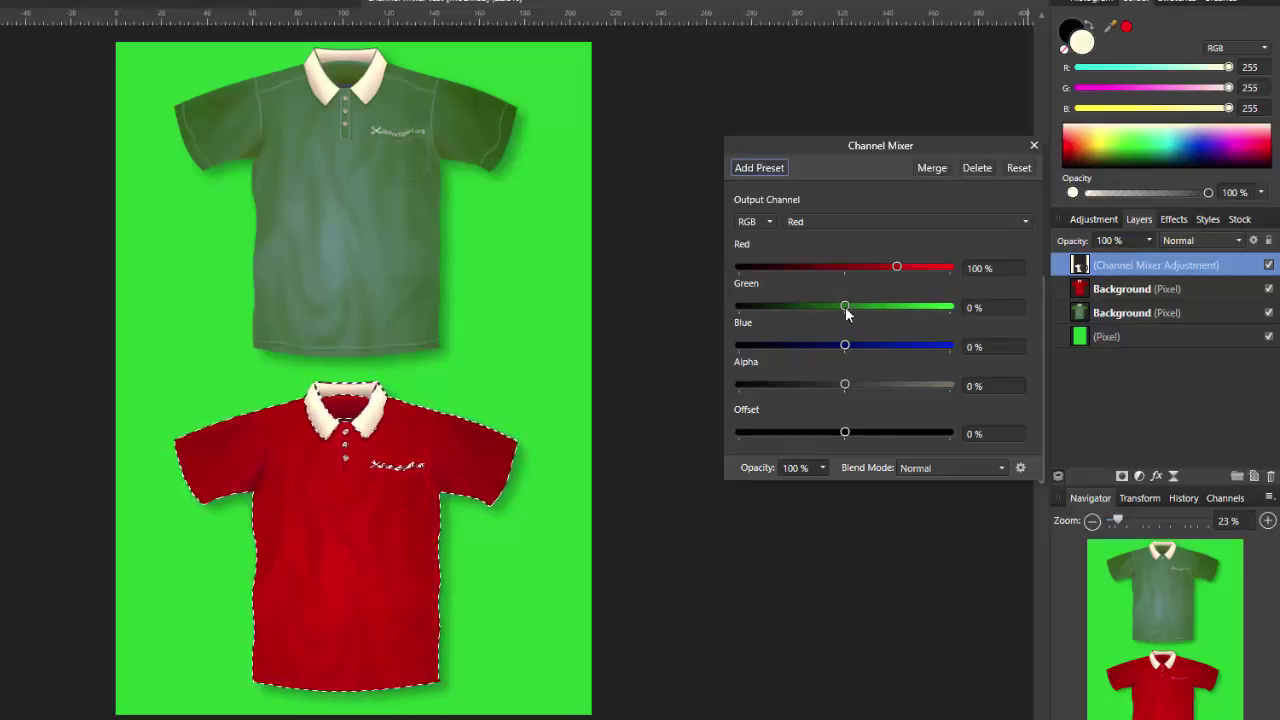
# Step: For the Red output channel, set Blue to 30% and Alpha to -108%, and merge the adjustment into the red shirt layer
pyautogui.click(974, 347)
pyautogui.write('3')
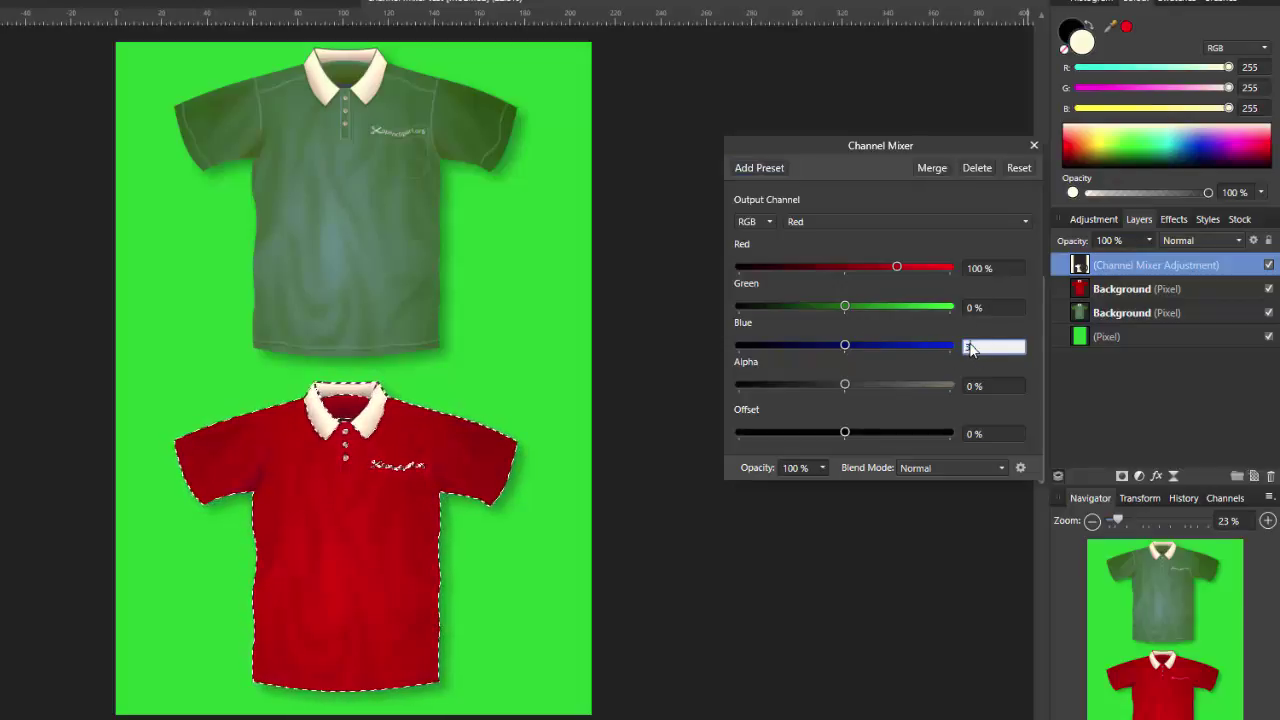
pyautogui.write('0')
pyautogui.click(974, 386)
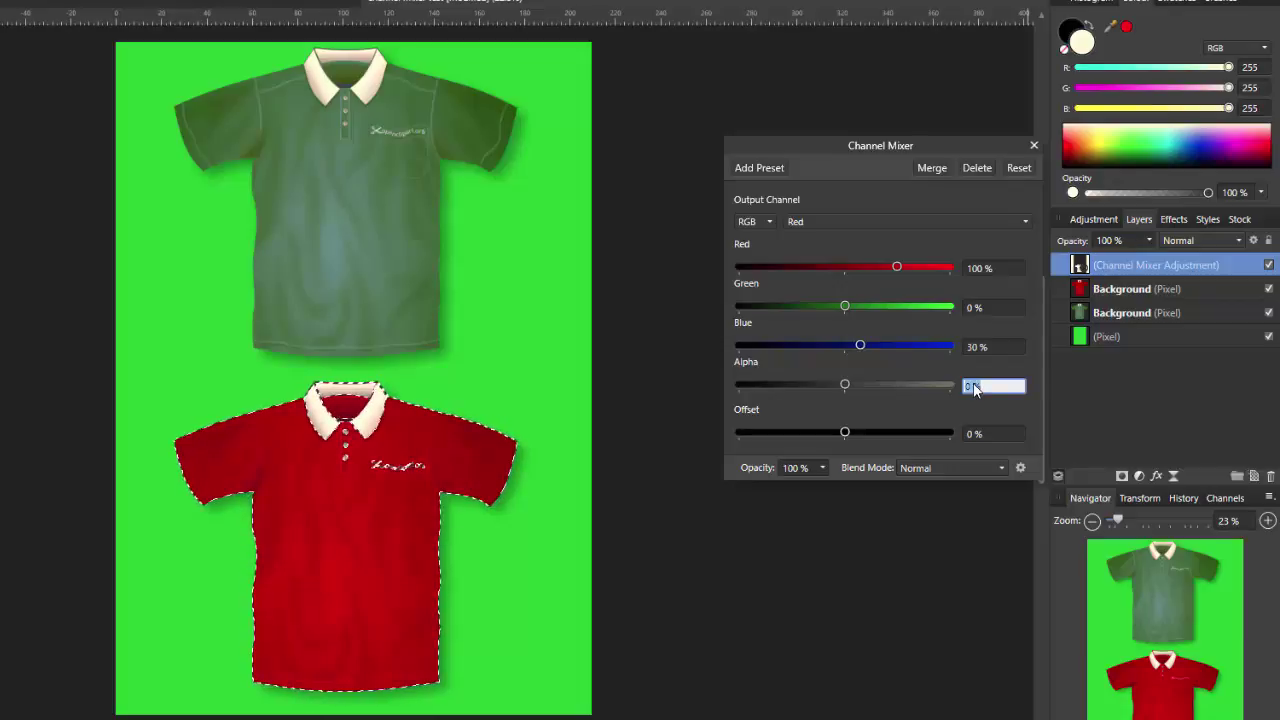
pyautogui.write('-1')
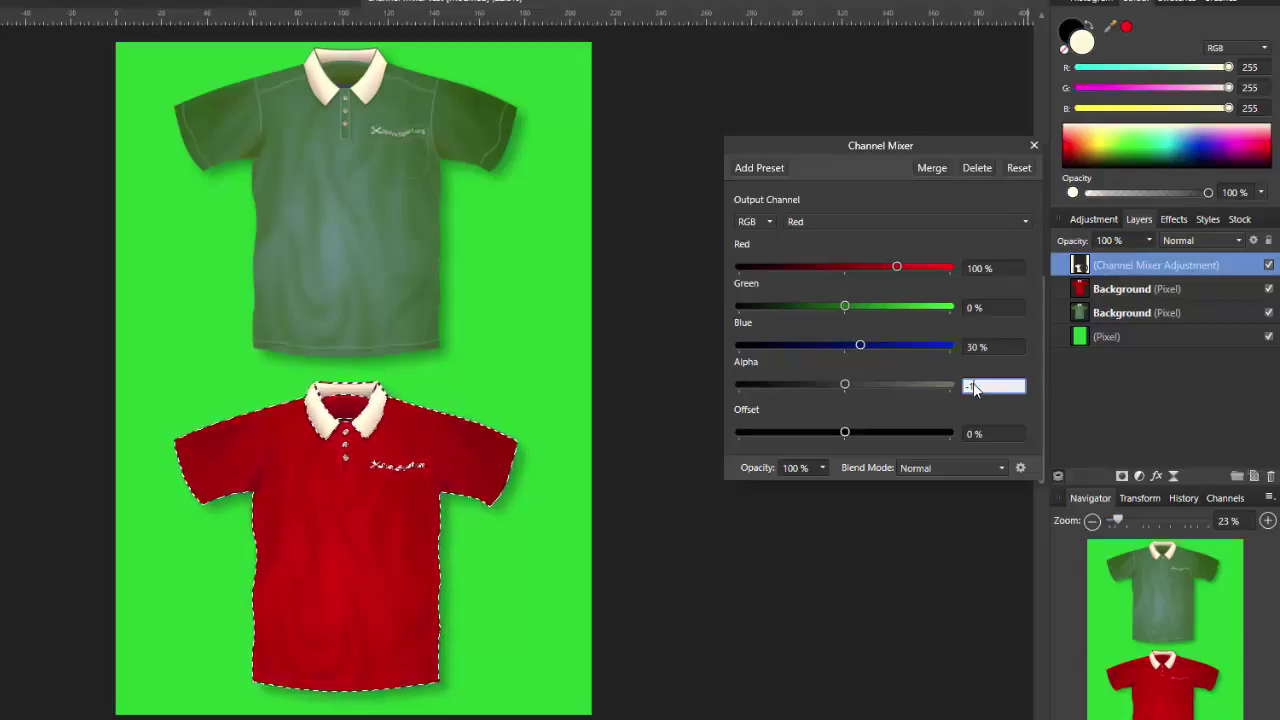
pyautogui.write('00')
pyautogui.press('Return')
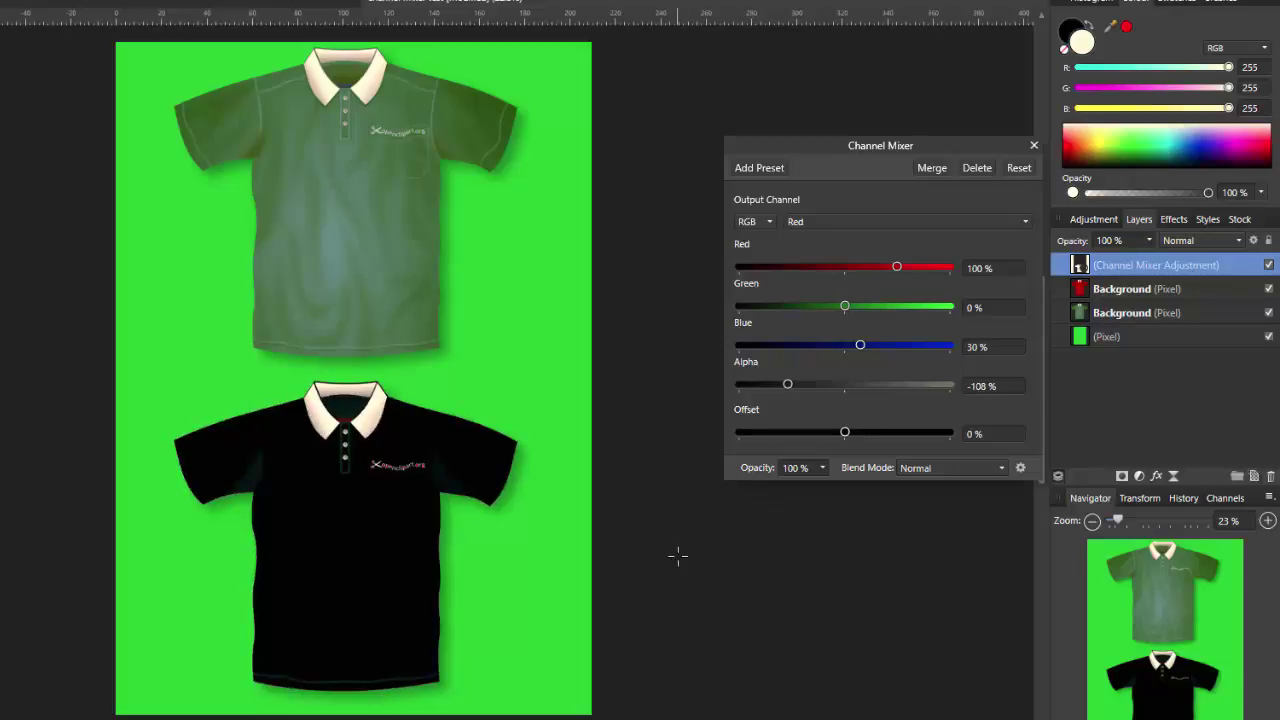
pyautogui.click(931, 167)
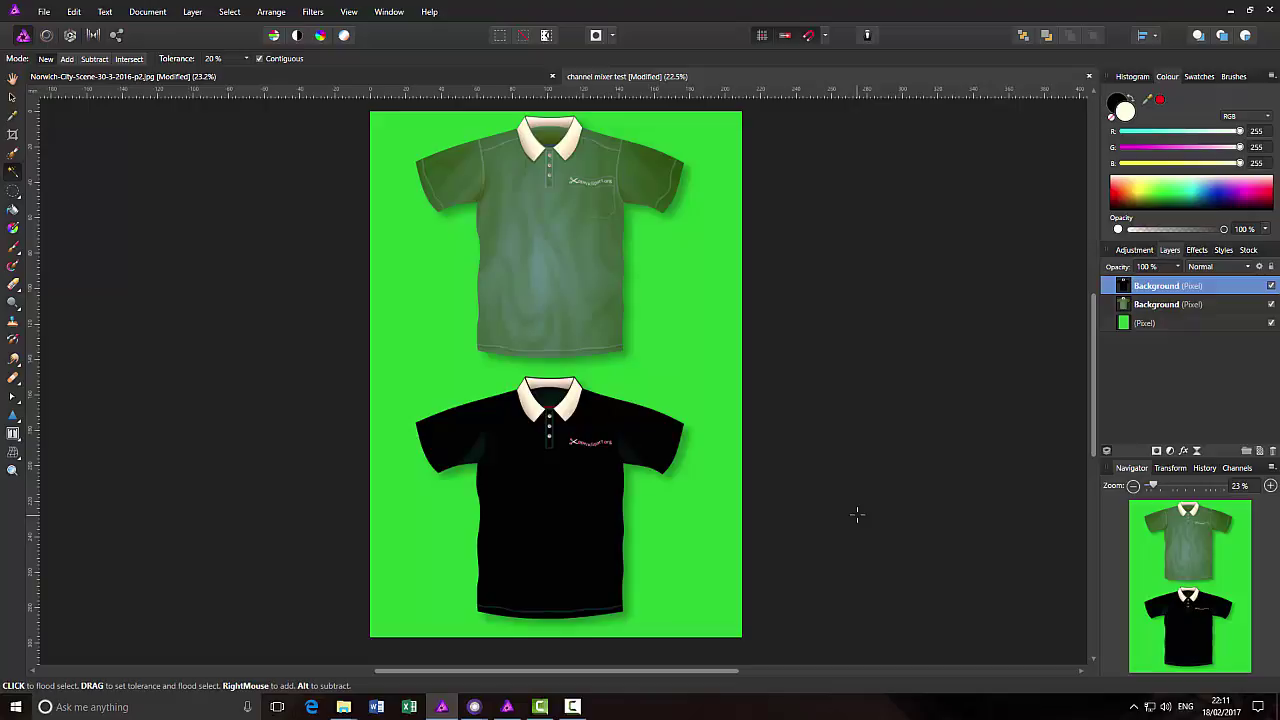
# Step: Switch to PhotoPlus X8 and try a Red output channel mix of Red -157 and Blue 187 on the Union Jack
pyautogui.moveTo(476, 710)
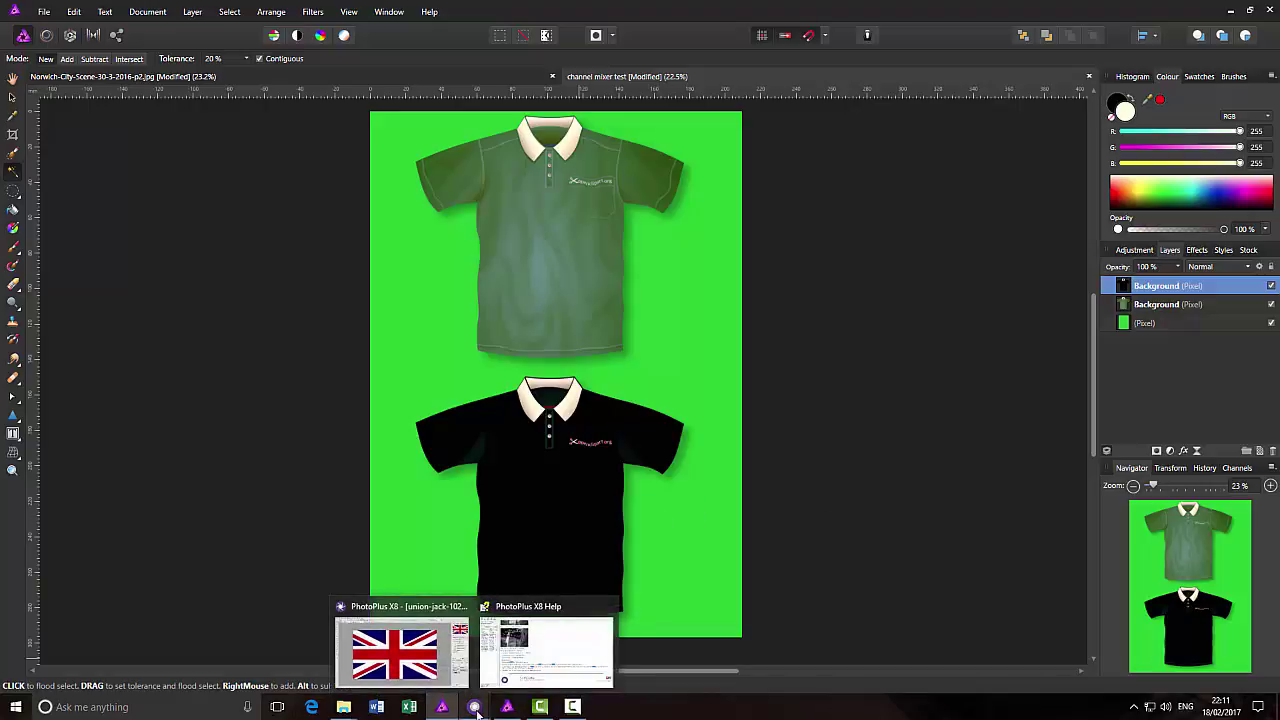
pyautogui.click(408, 652)
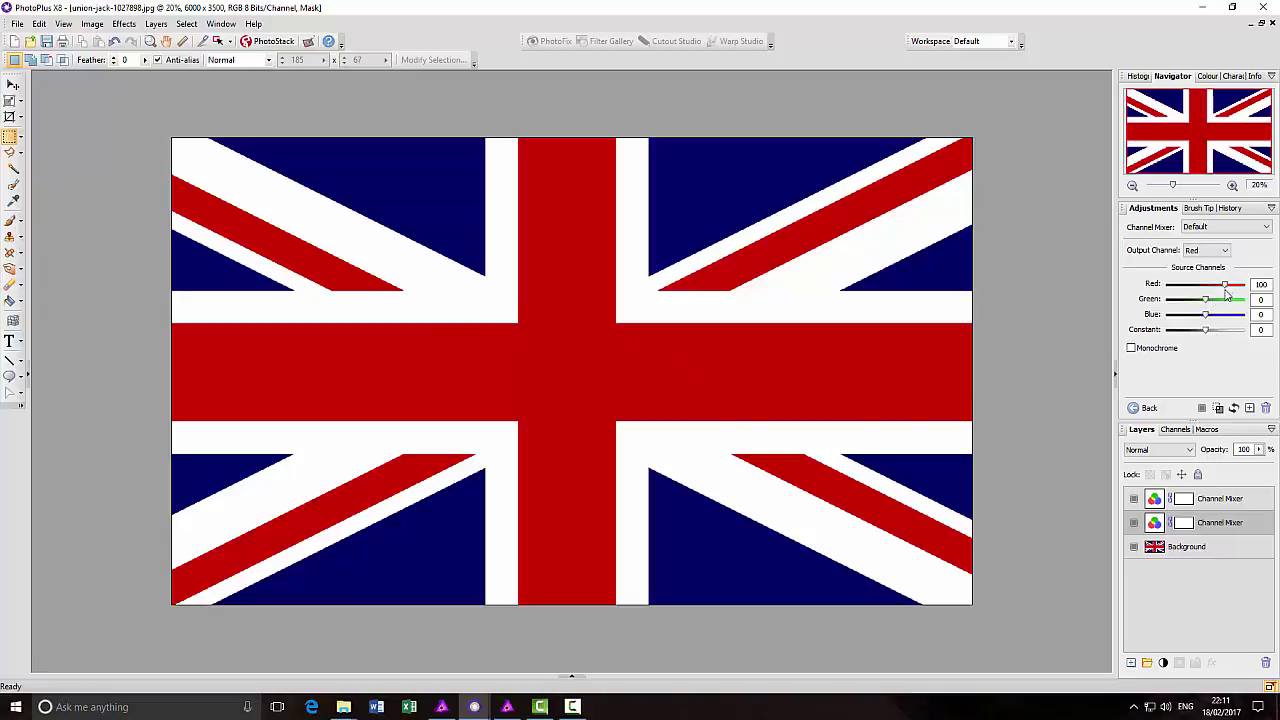
pyautogui.moveTo(1226, 287); pyautogui.dragTo(1174, 289)
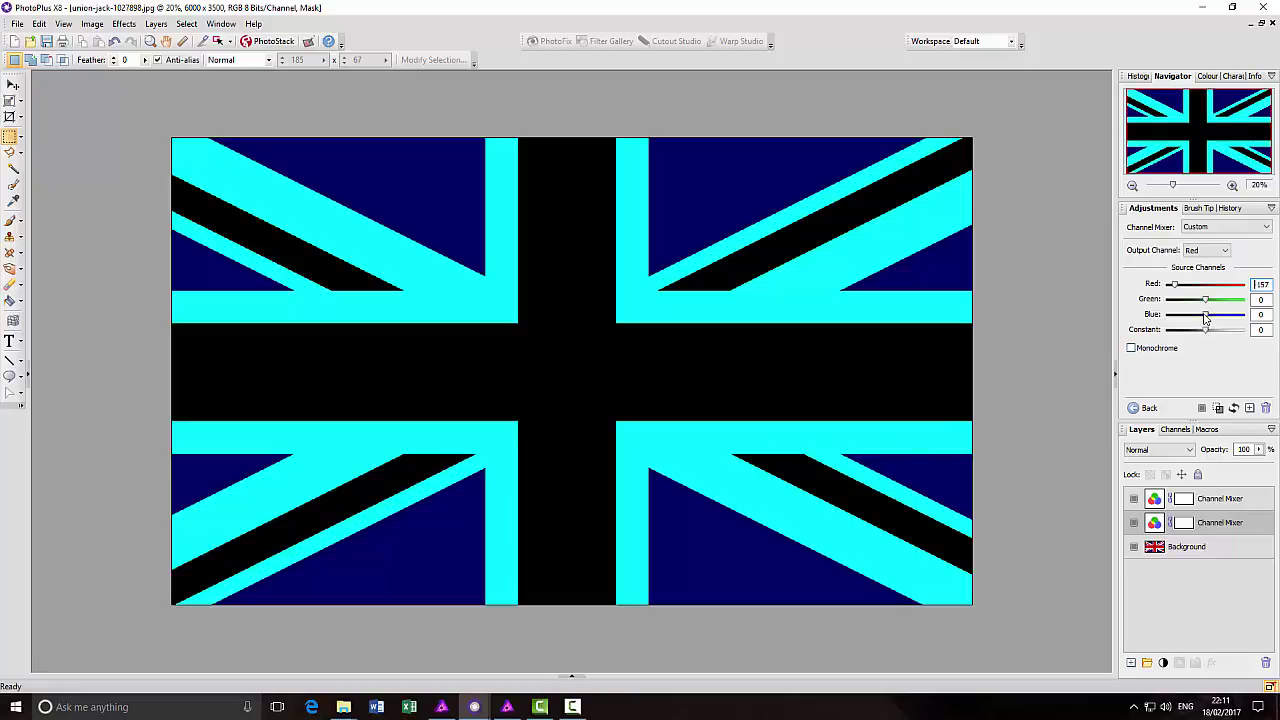
pyautogui.moveTo(1206, 316); pyautogui.dragTo(1241, 316)
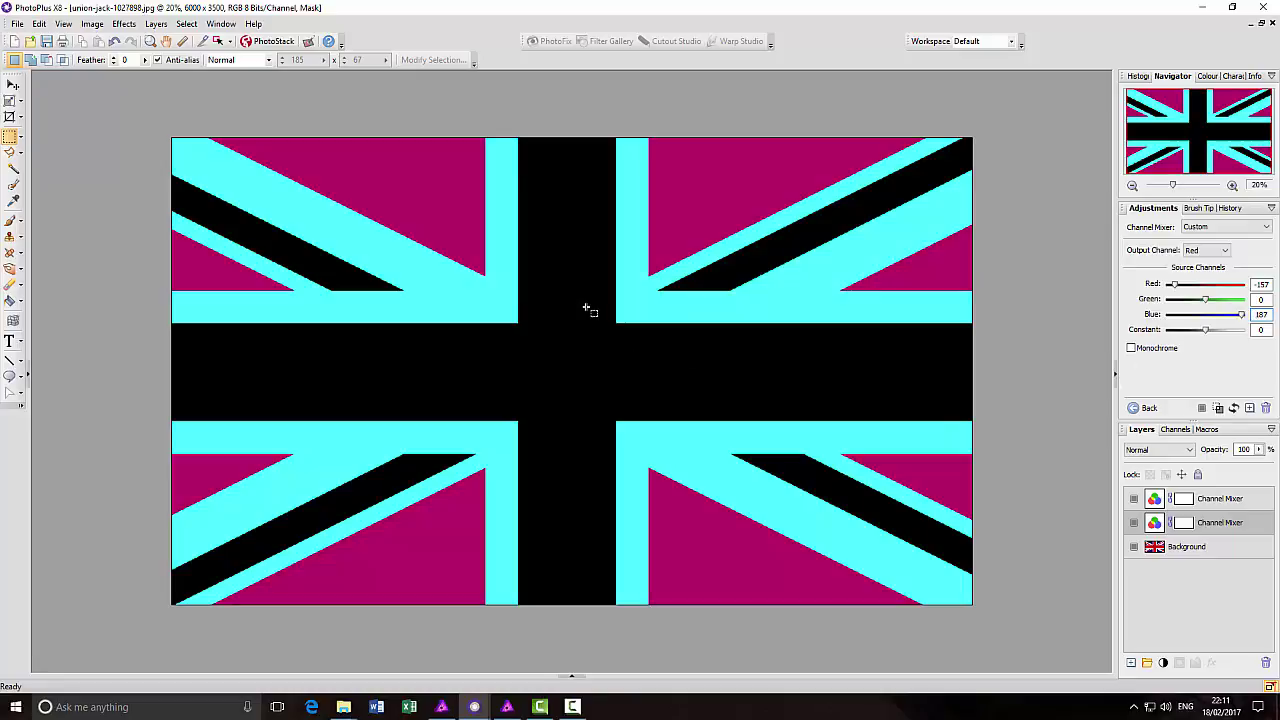
# Step: Switch back to Affinity Photo and add a Channel Mixer adjustment to the Norwich city photo
pyautogui.click(442, 706)
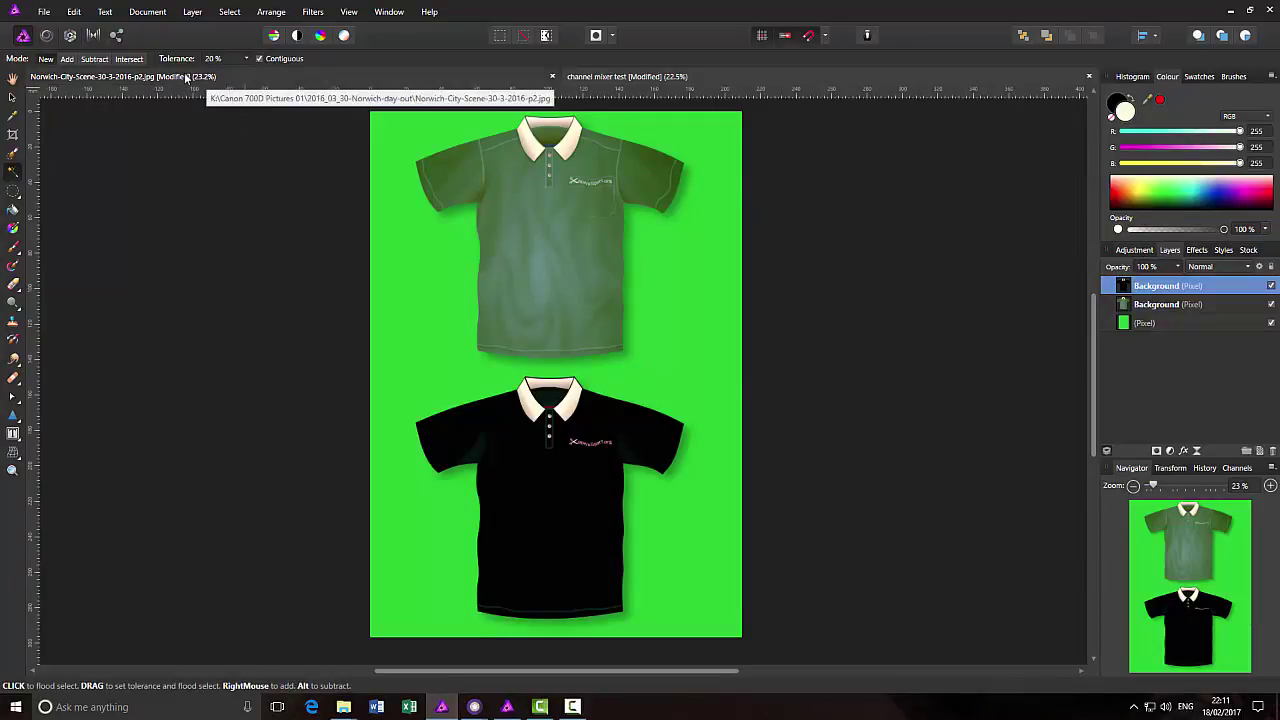
pyautogui.click(225, 76)
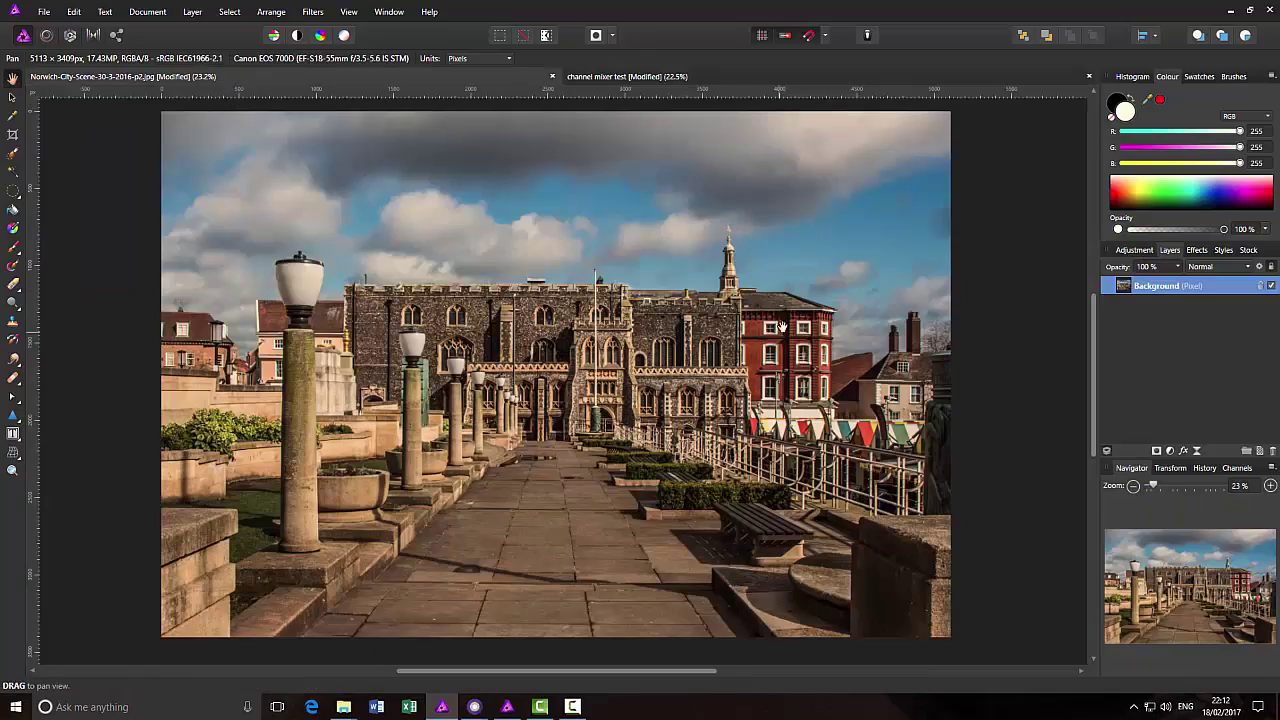
pyautogui.click(1133, 251)
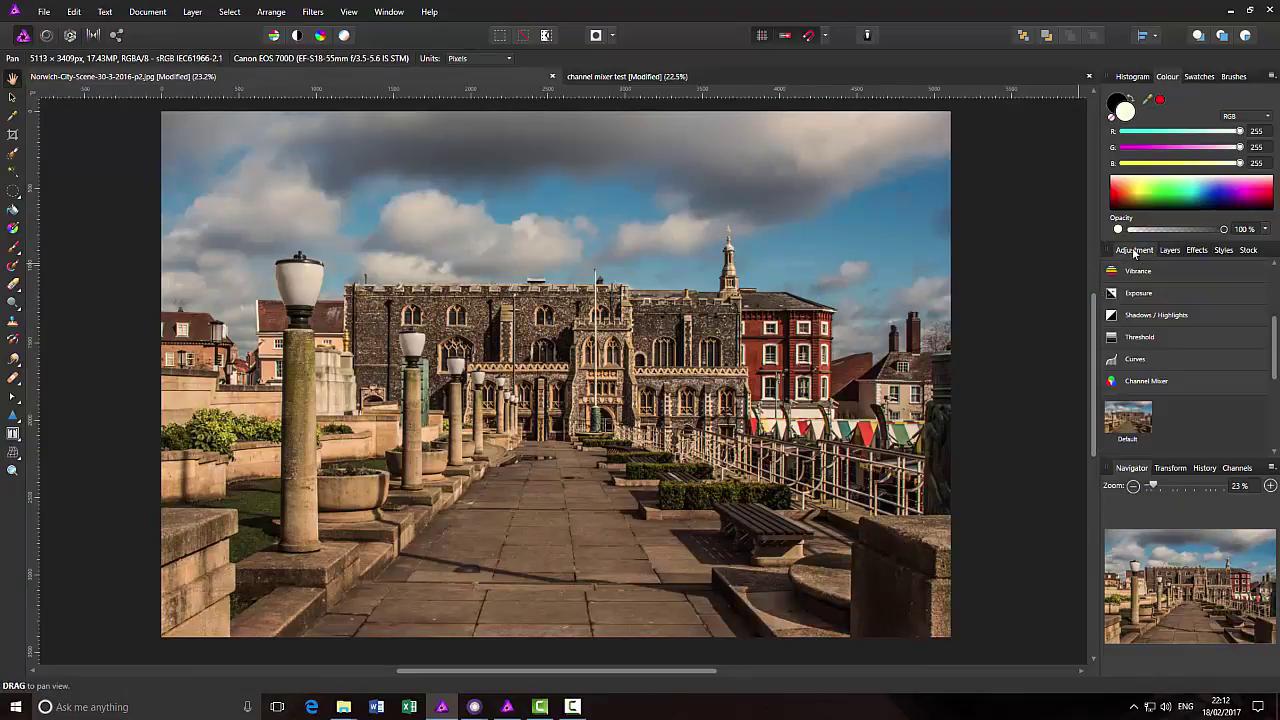
pyautogui.click(1158, 384)
pyautogui.click(1158, 384)
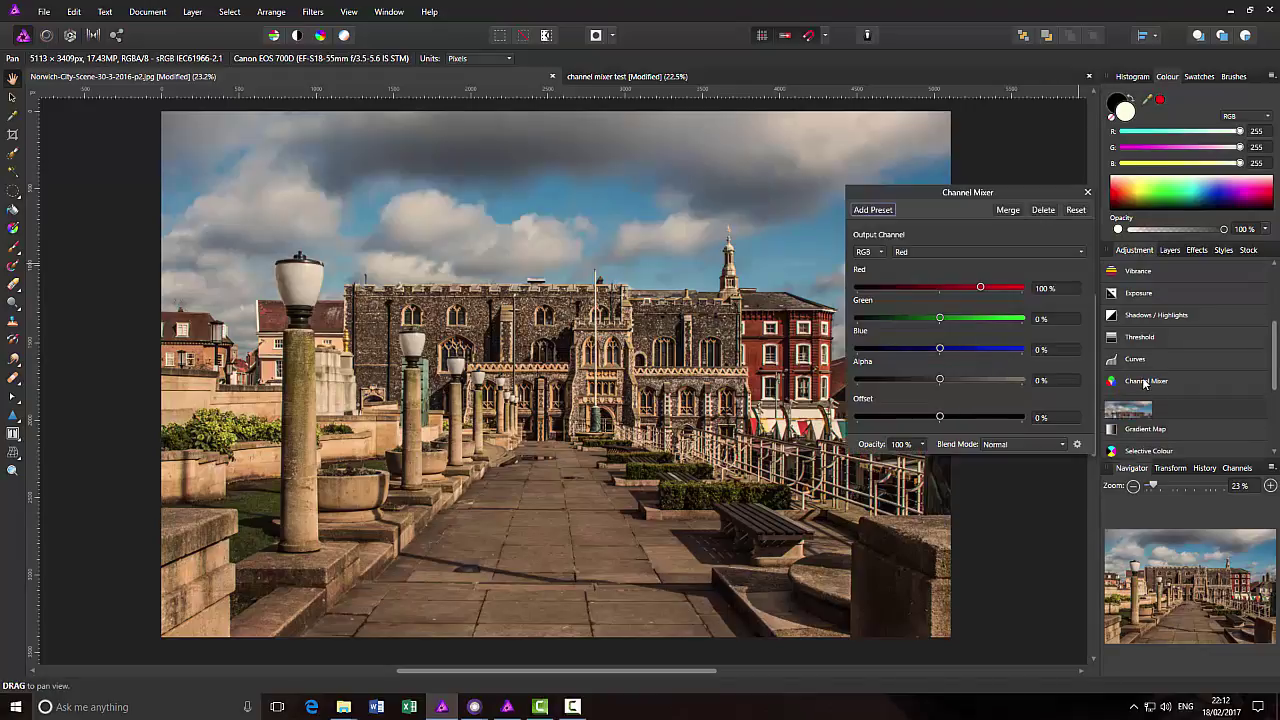
# Step: Try the Channel Mixer's Grey mode with Intensity 91% and Offset -4% on the city photo, and return it to RGB
pyautogui.click(880, 252)
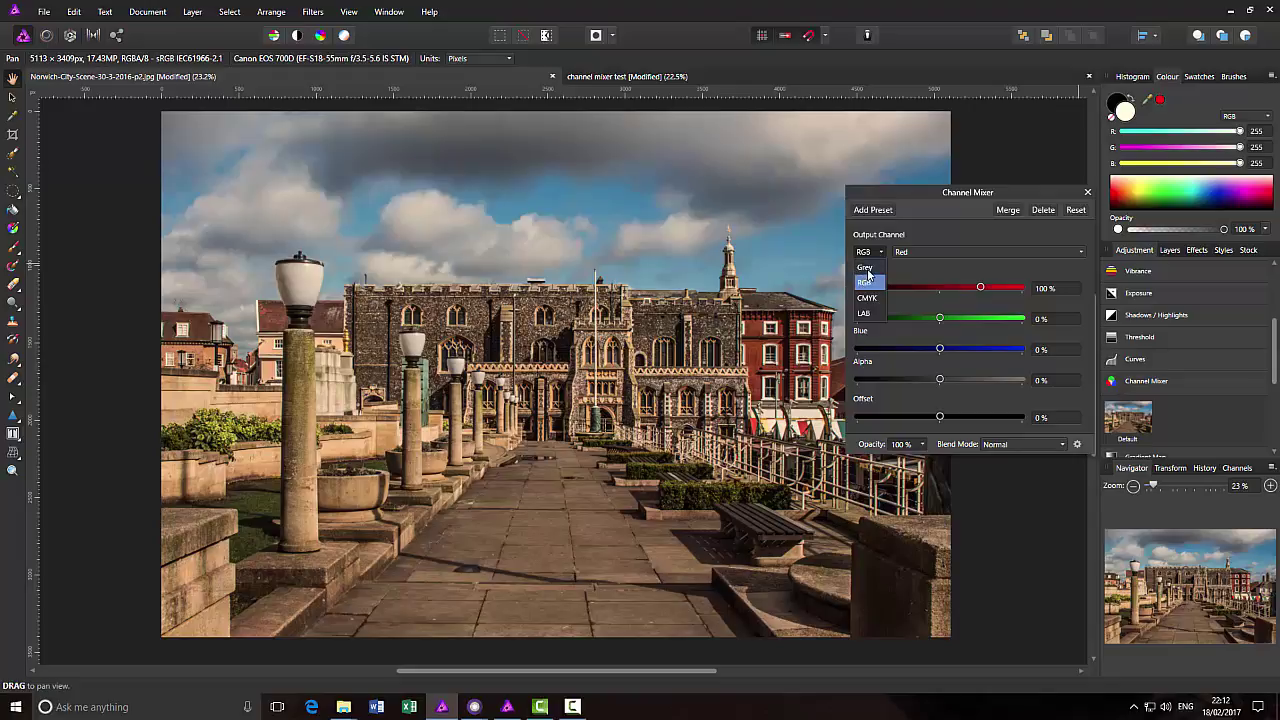
pyautogui.click(865, 268)
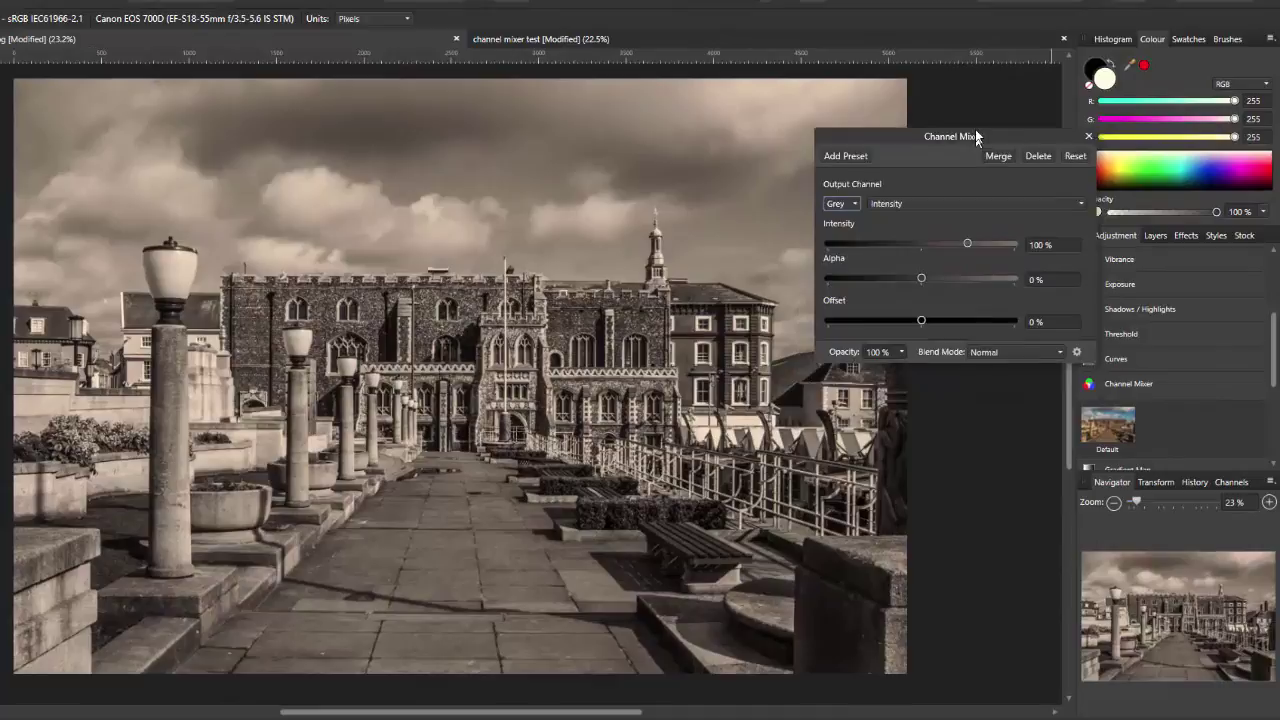
pyautogui.moveTo(975, 136); pyautogui.dragTo(977, 117)
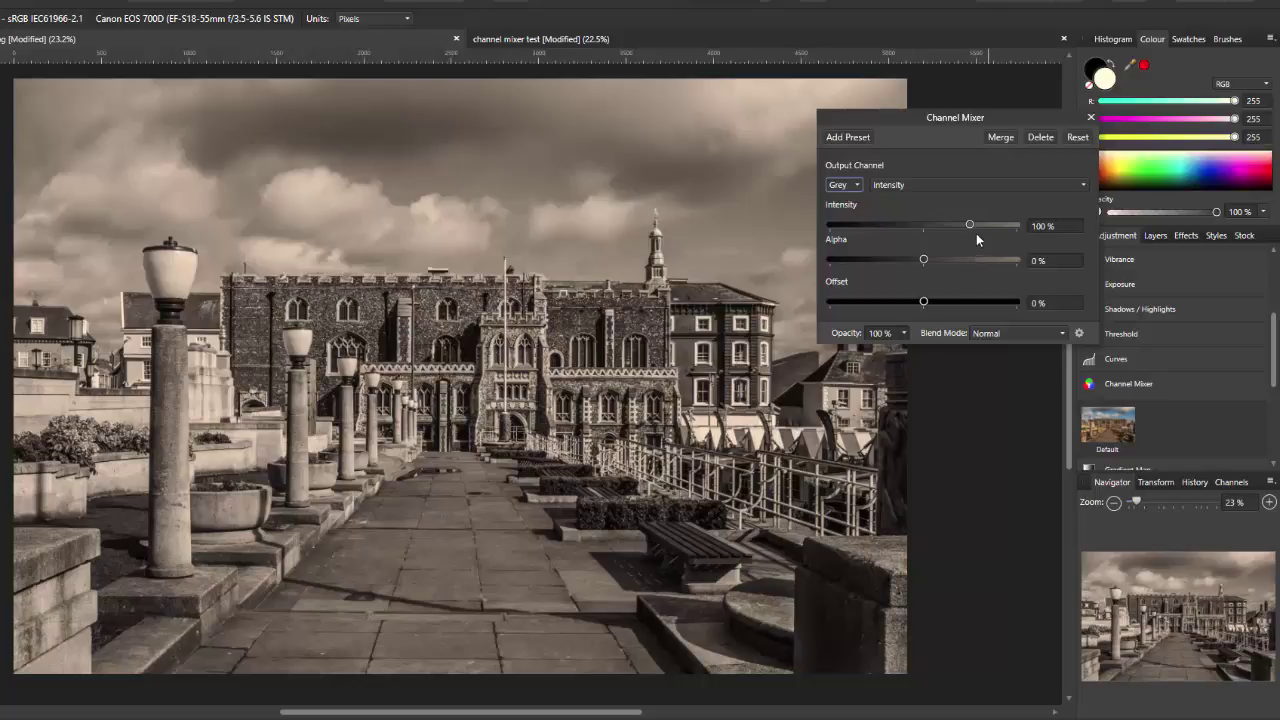
pyautogui.moveTo(967, 226); pyautogui.dragTo(914, 305)
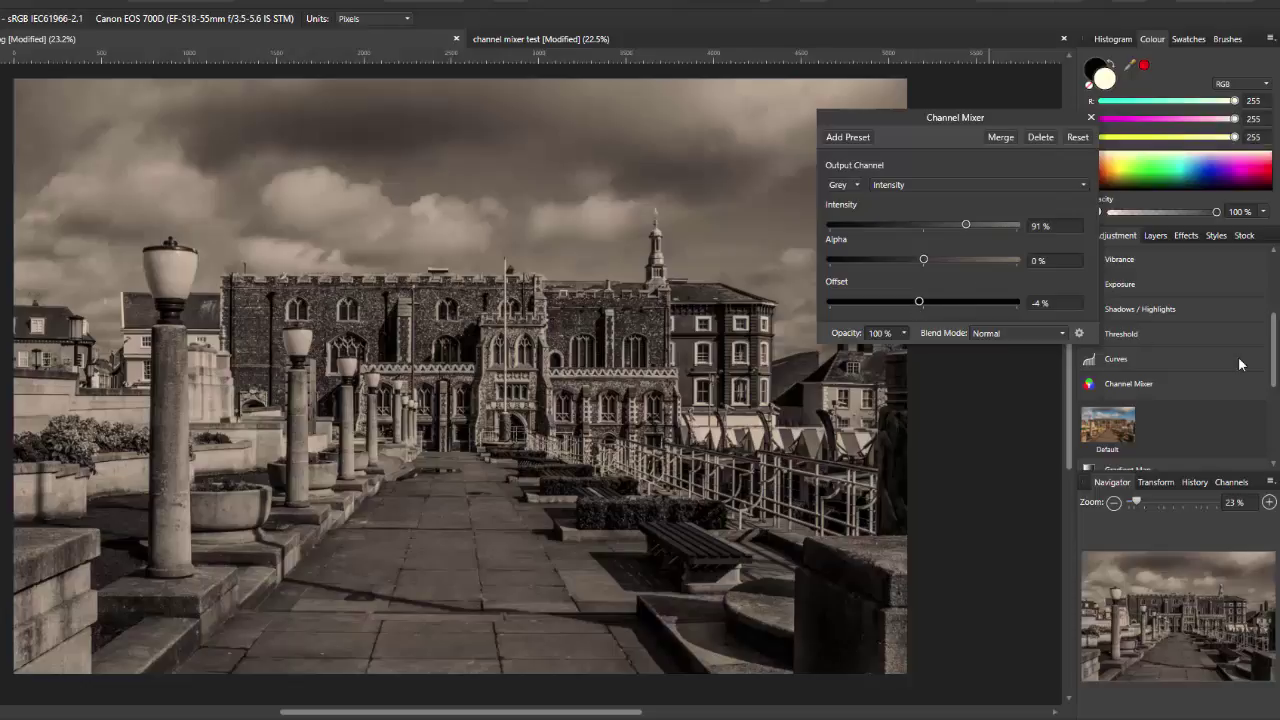
pyautogui.moveTo(902, 120); pyautogui.dragTo(872, 130)
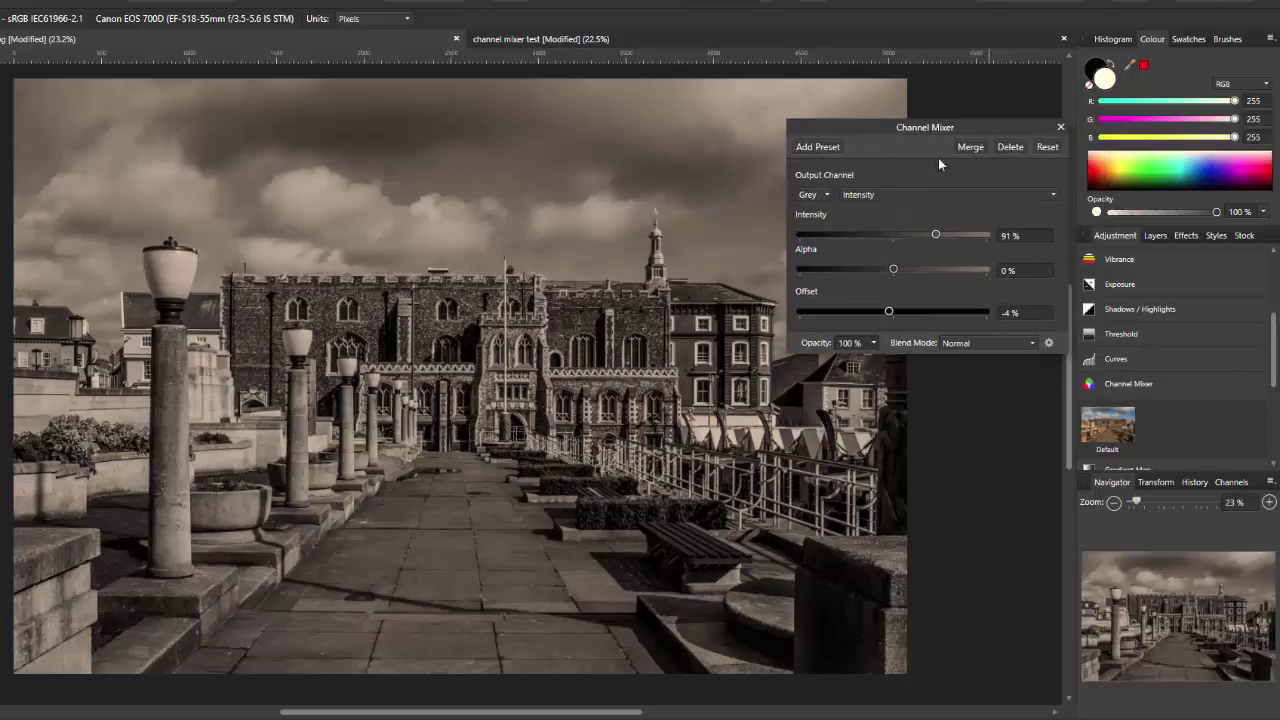
pyautogui.moveTo(1273, 350); pyautogui.dragTo(1273, 295)
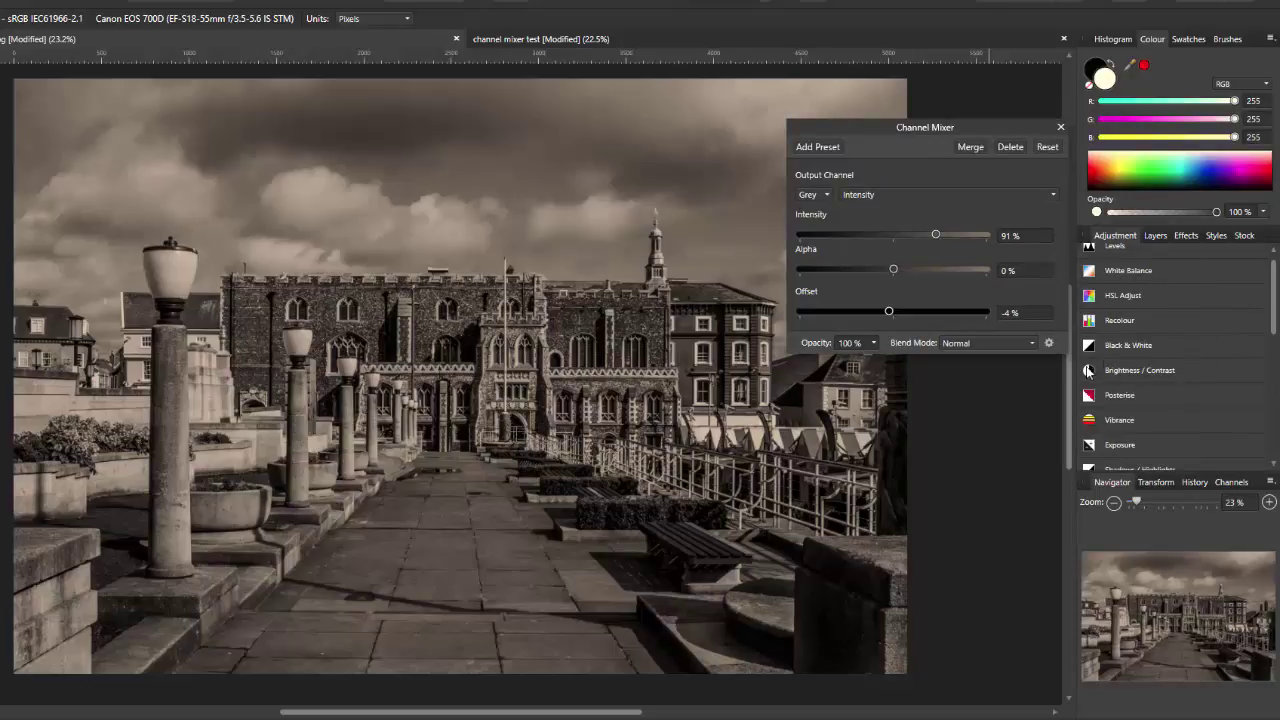
pyautogui.click(827, 195)
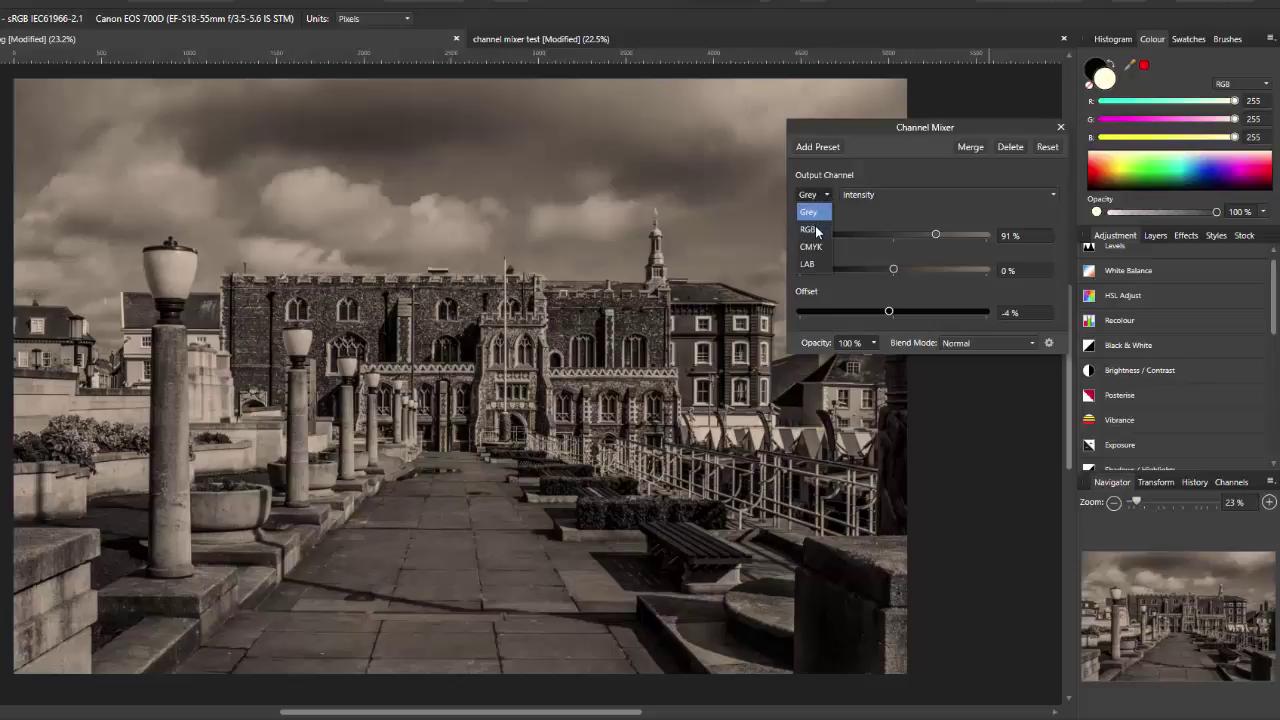
pyautogui.click(808, 229)
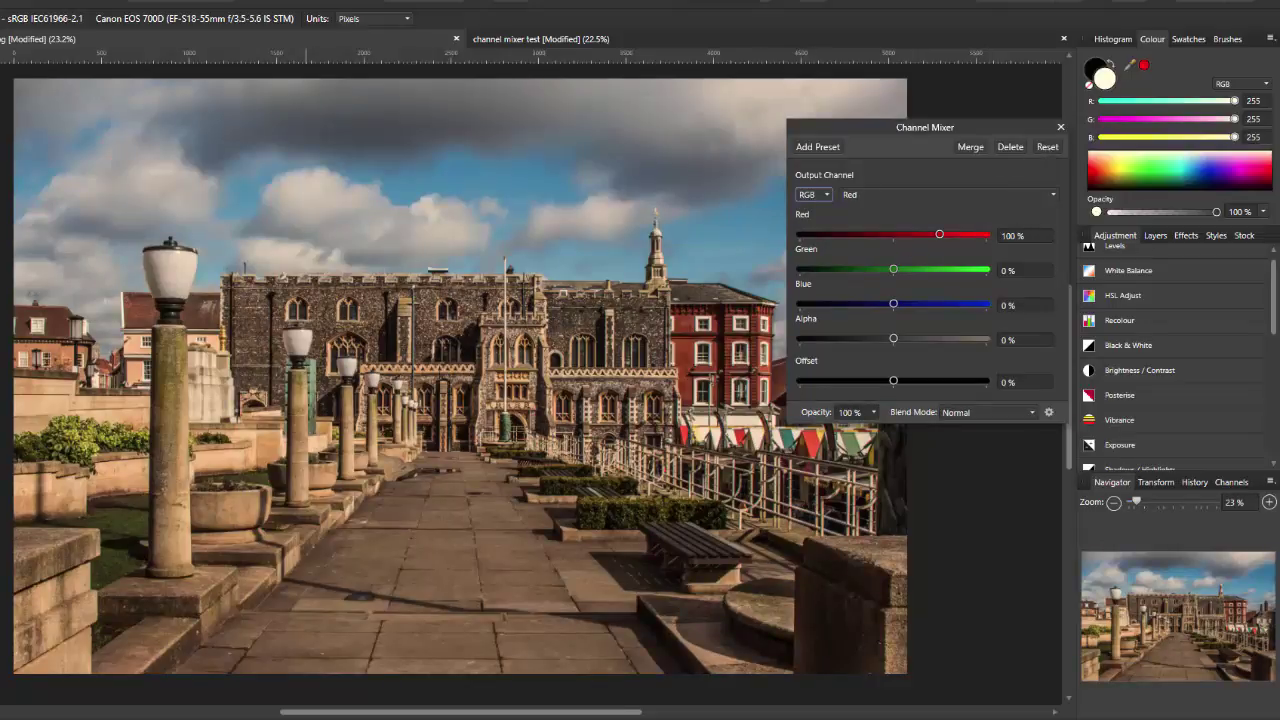
pyautogui.click(288, 645)
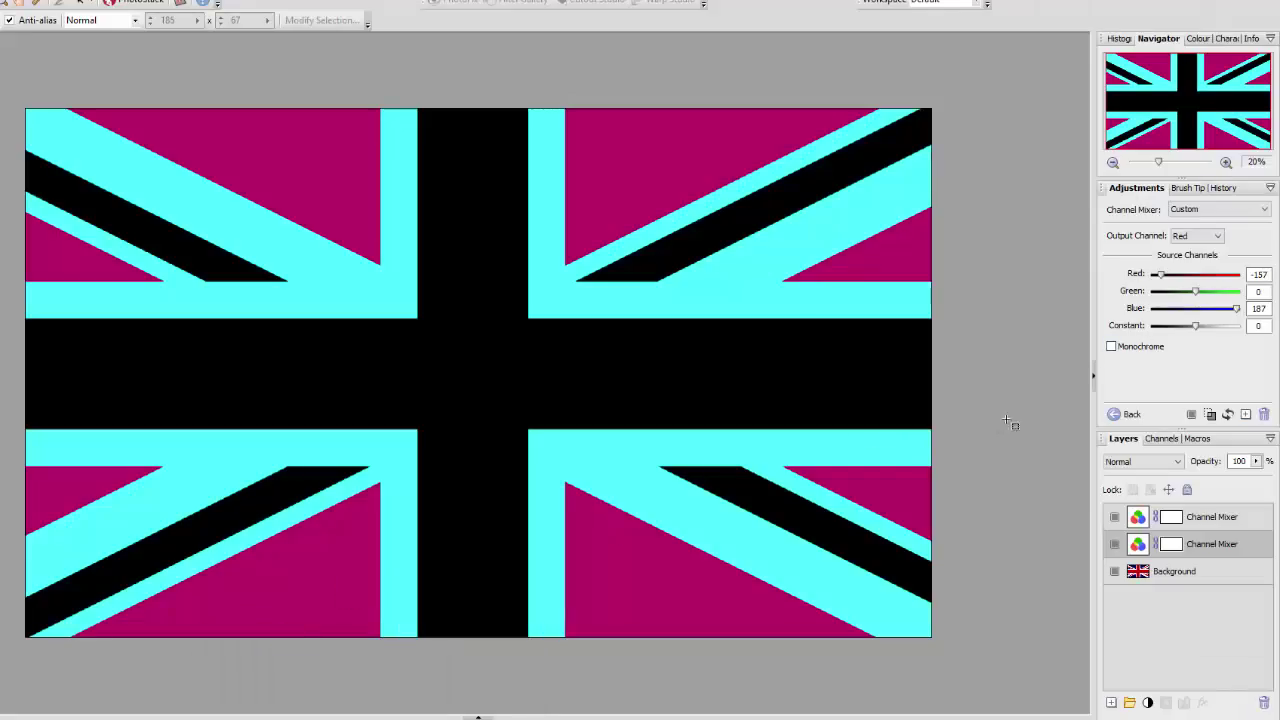
pyautogui.hotkey('ctrl', 'z')
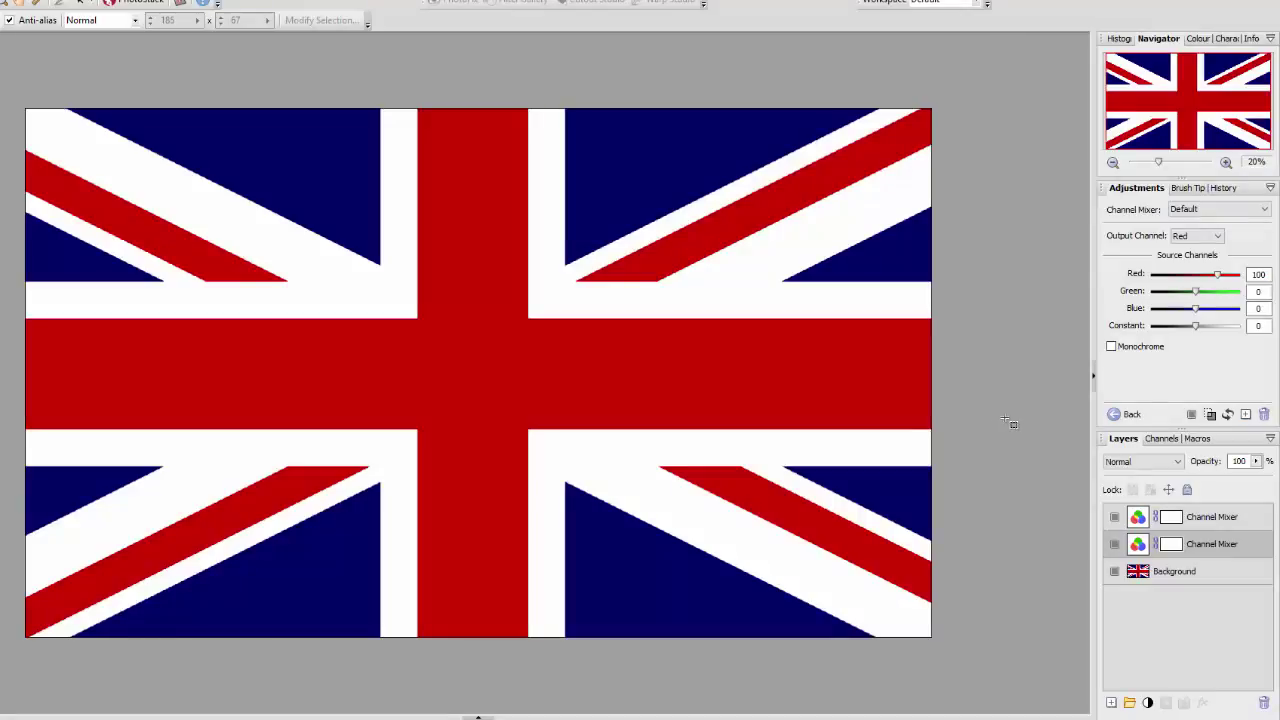
pyautogui.click(1111, 347)
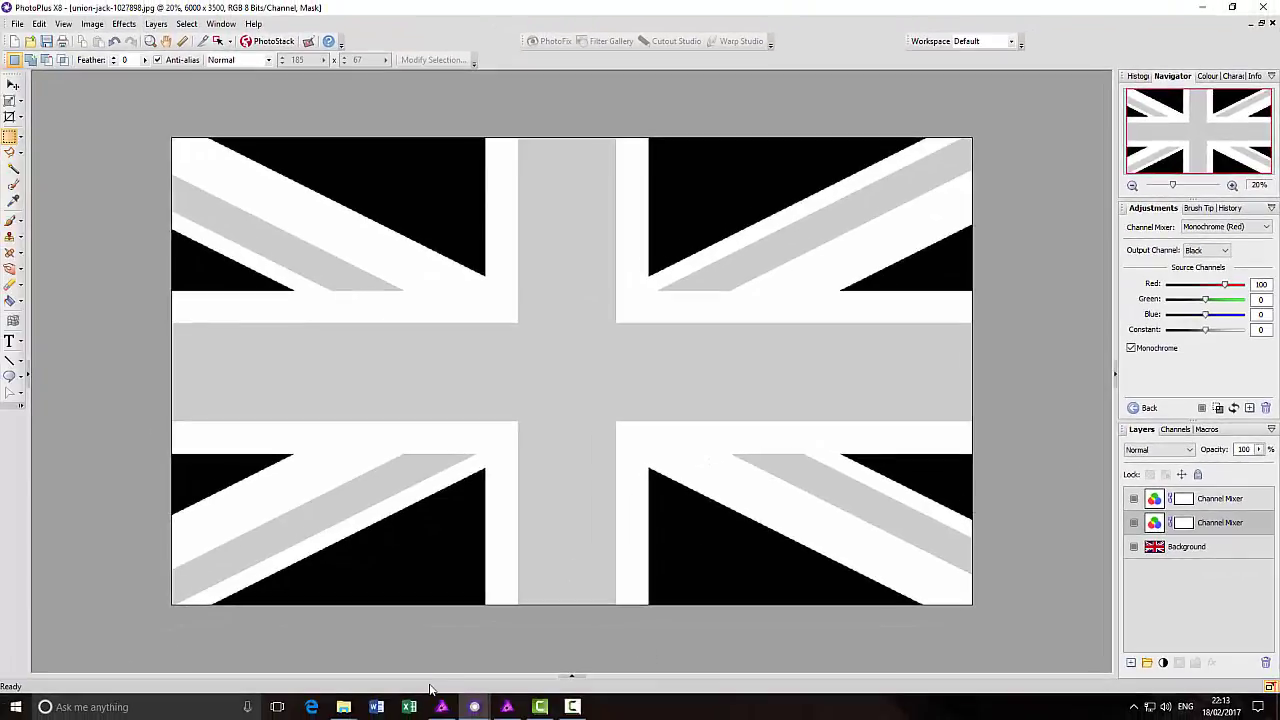
# Step: Switch back to Affinity Photo and delete the Channel Mixer adjustment from the city photo
pyautogui.click(442, 710)
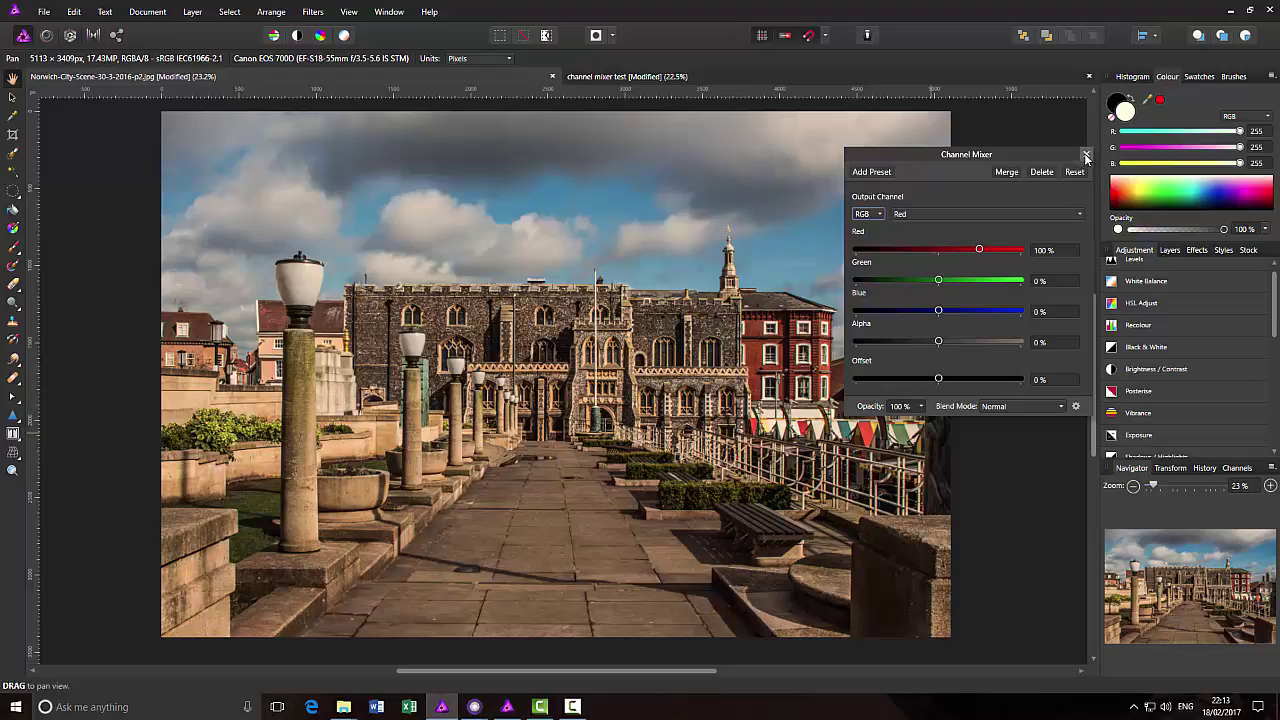
pyautogui.click(1042, 172)
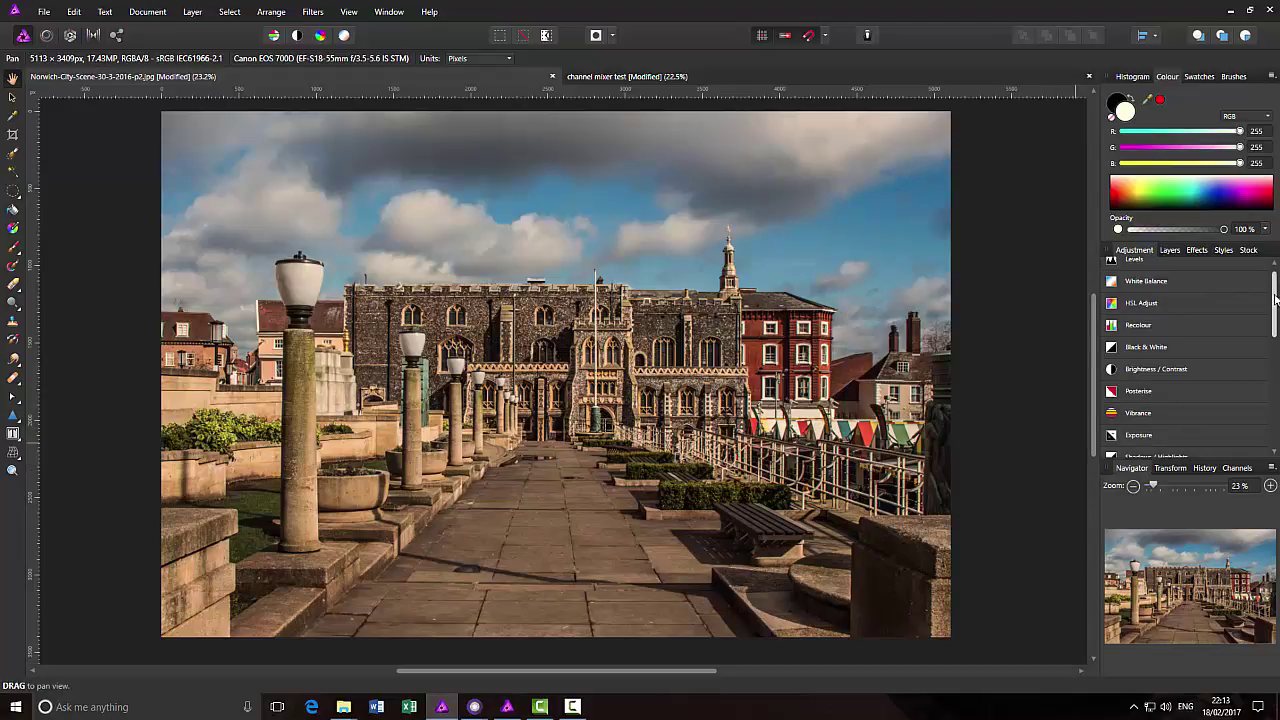
# Step: Browse the available adjustments and apply an Invert adjustment to the city photo
pyautogui.scroll(1, 1275, 275)
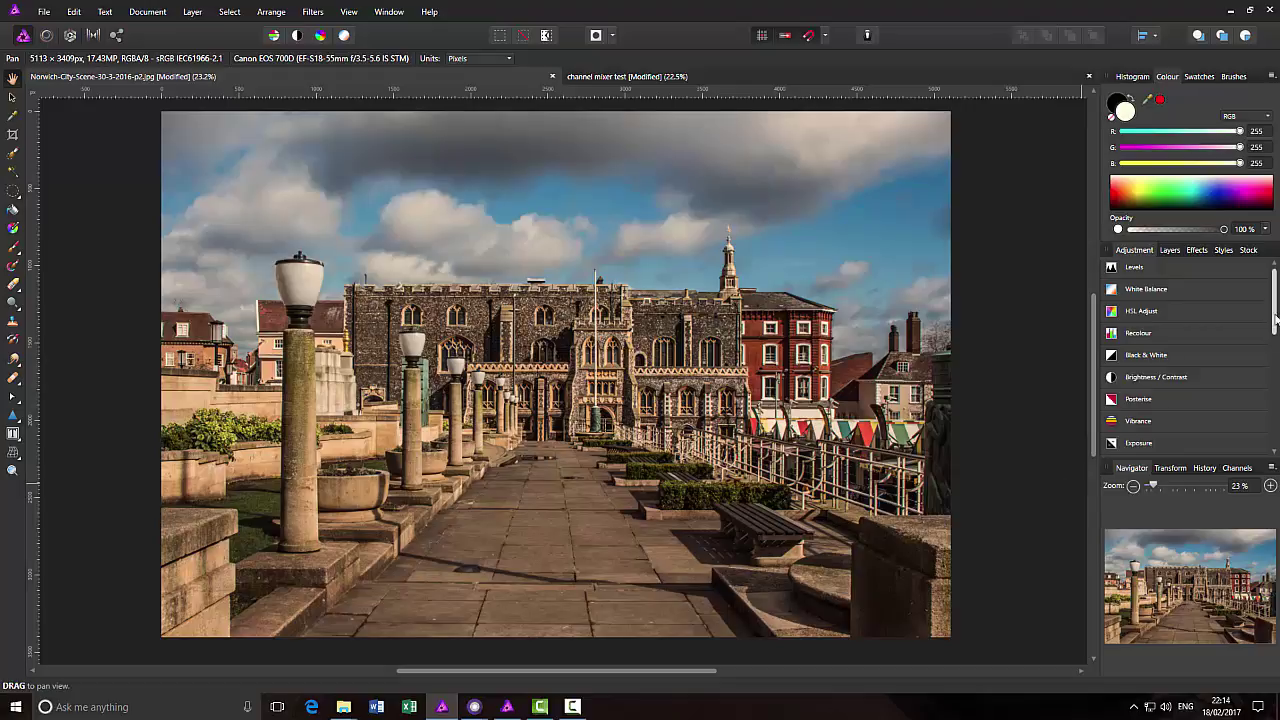
pyautogui.scroll(-4, 1270, 348)
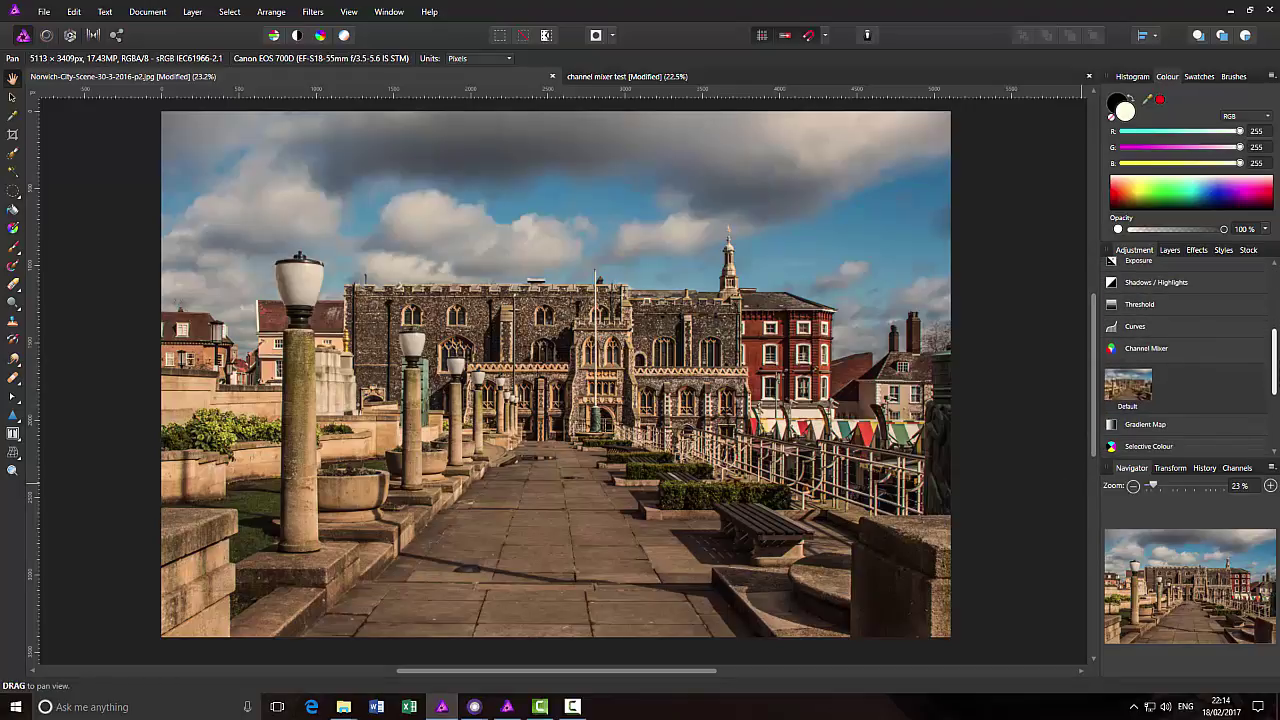
pyautogui.click(1223, 348)
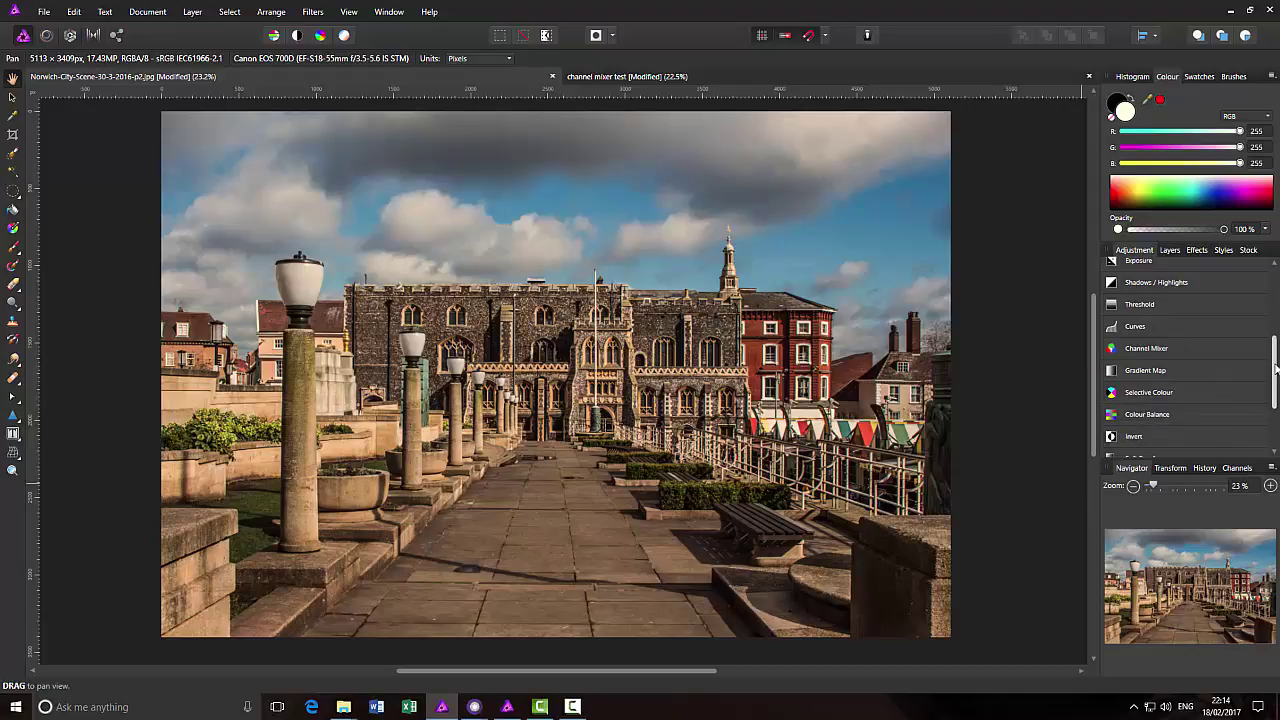
pyautogui.moveTo(1276, 370); pyautogui.dragTo(1276, 405)
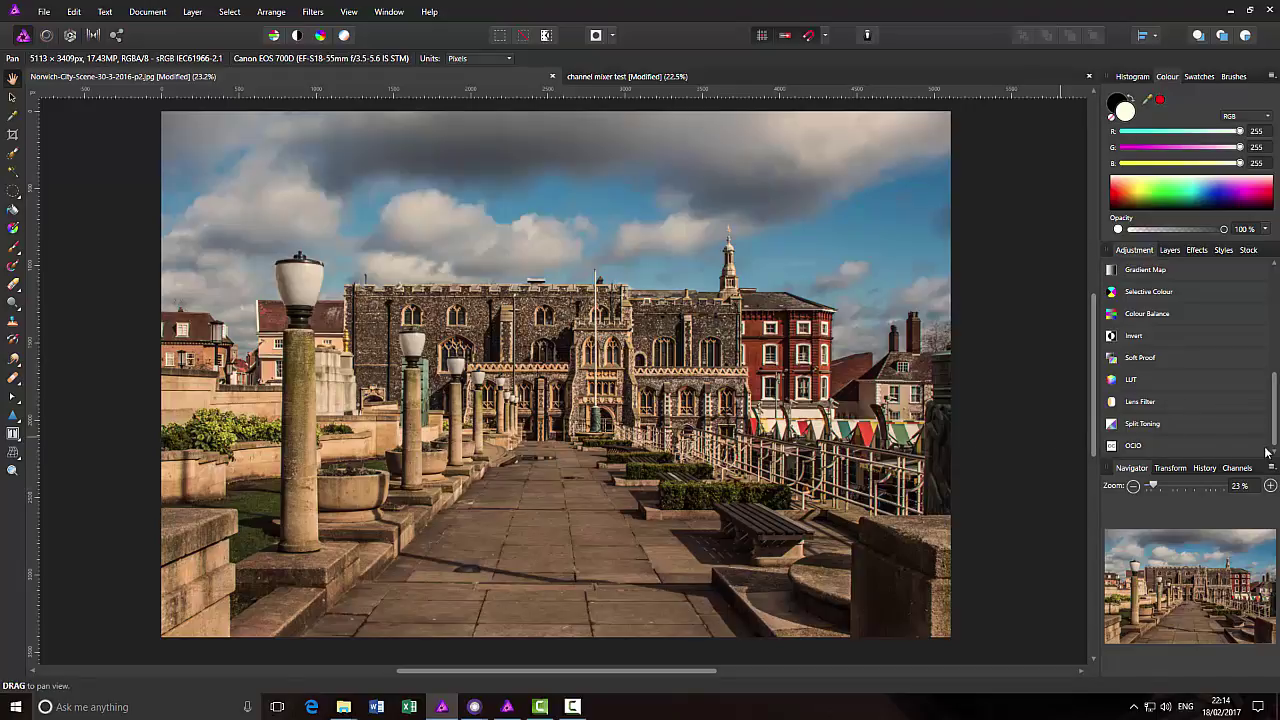
pyautogui.click(1141, 341)
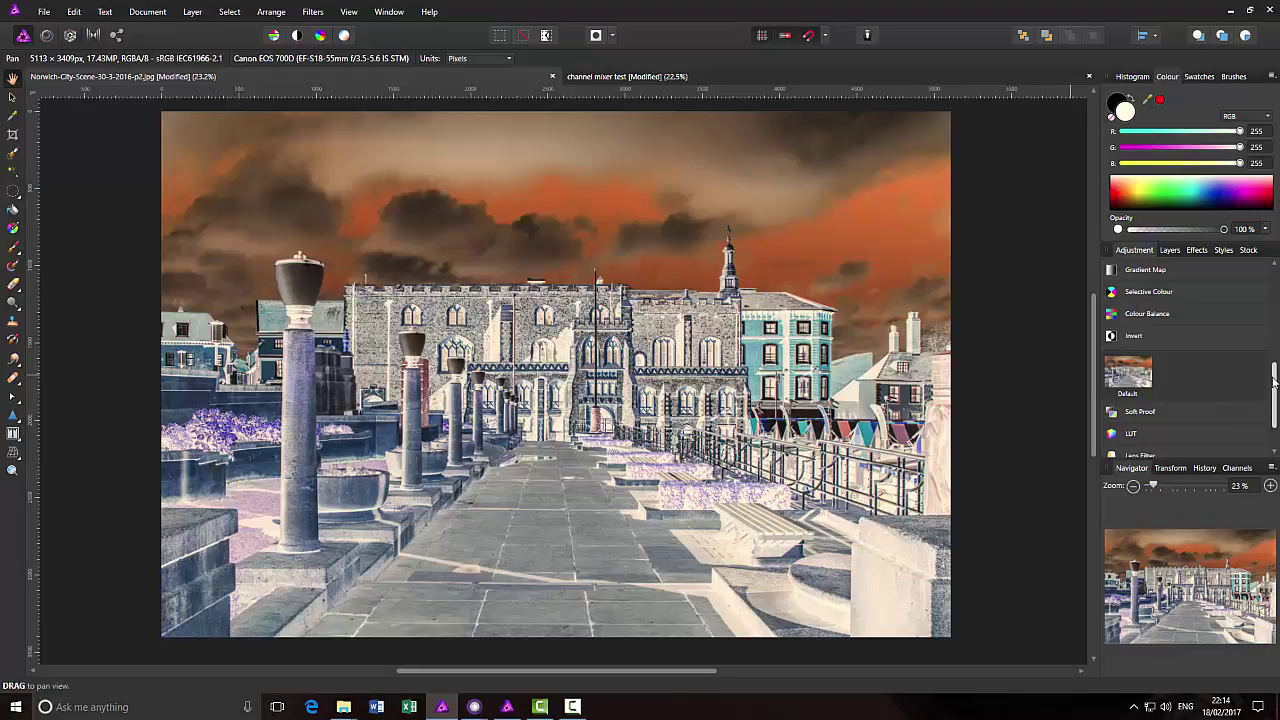
# Step: Add a Channel Mixer adjustment to the inverted city photo
pyautogui.moveTo(1275, 374); pyautogui.dragTo(1276, 340)
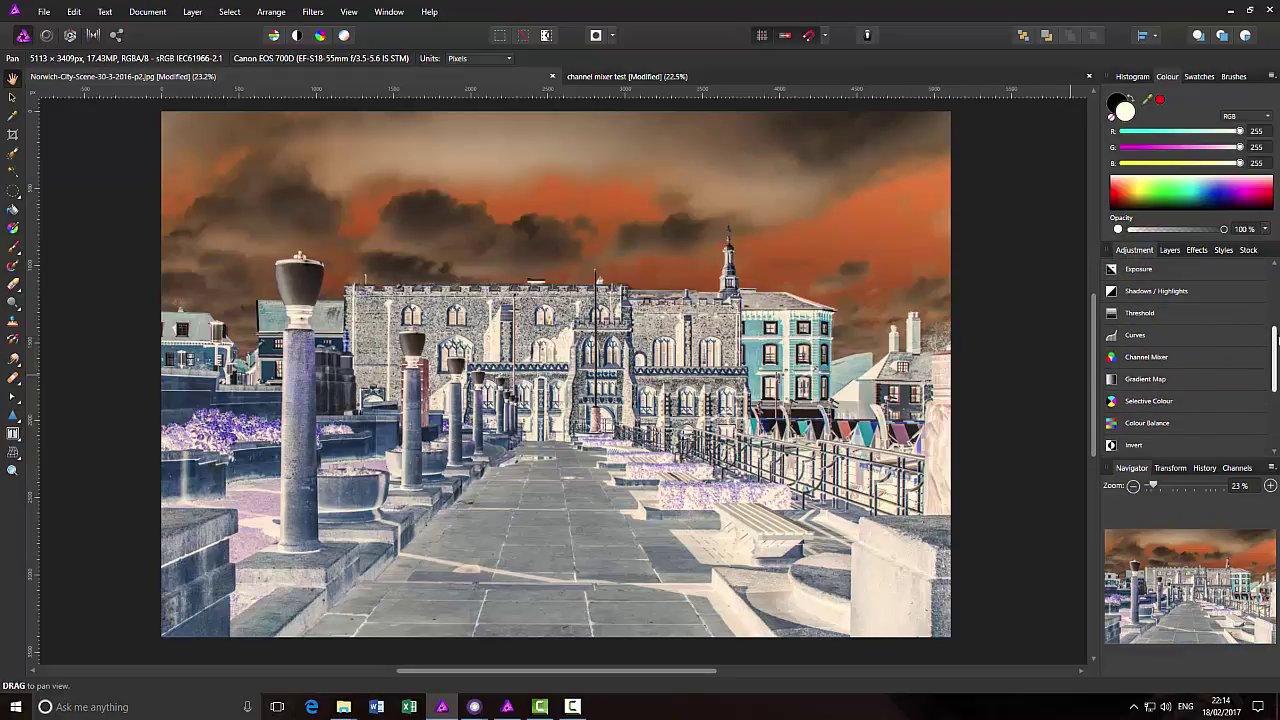
pyautogui.scroll(-5, 1276, 340)
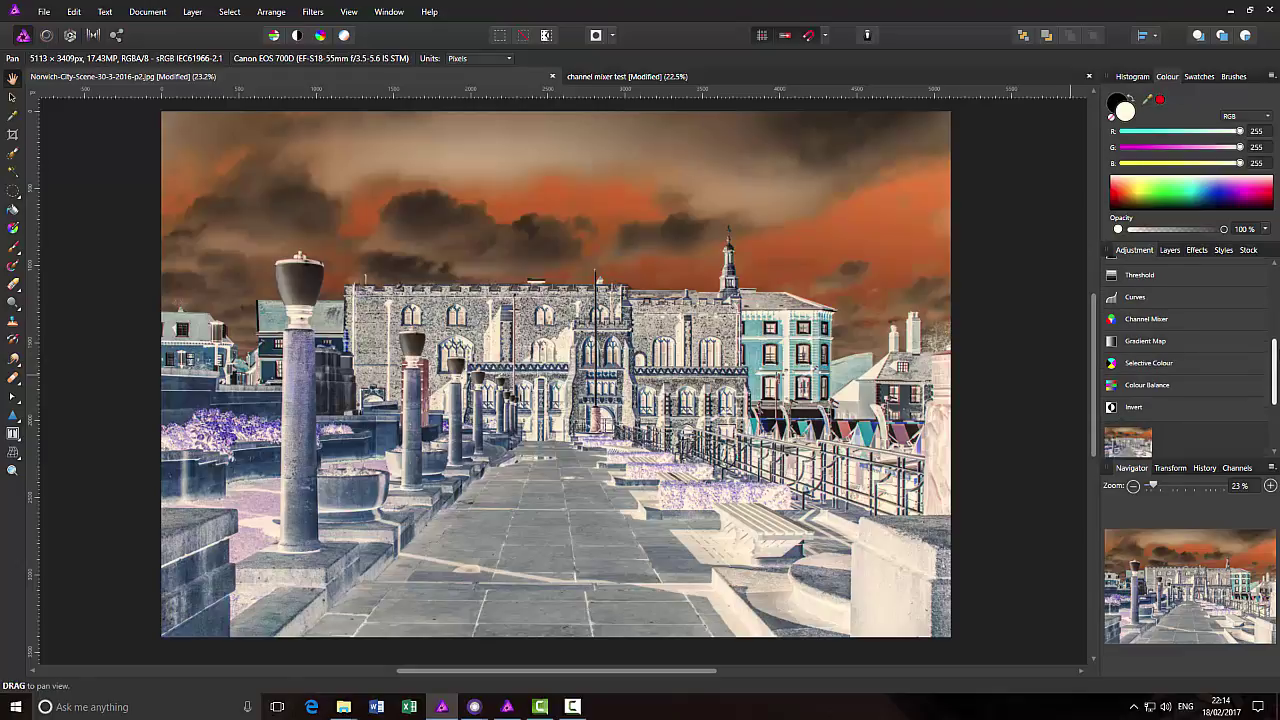
pyautogui.scroll(5, 1180, 360)
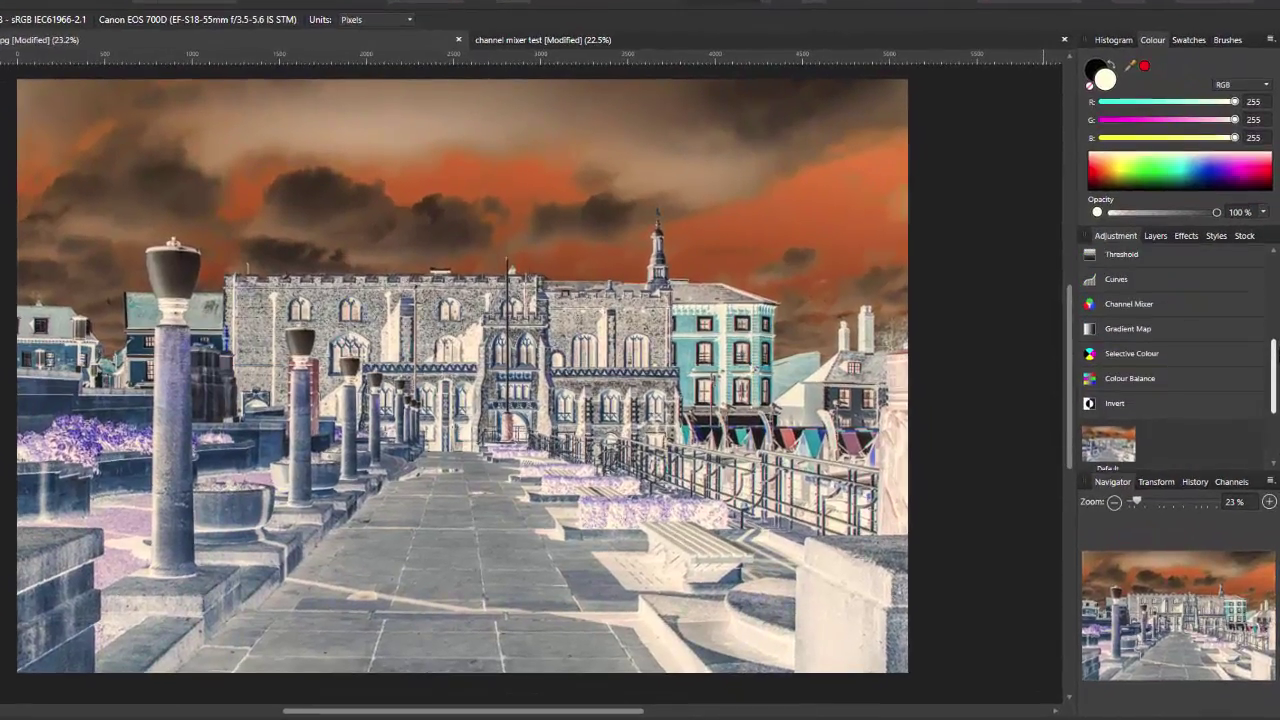
pyautogui.scroll(3, 1179, 360)
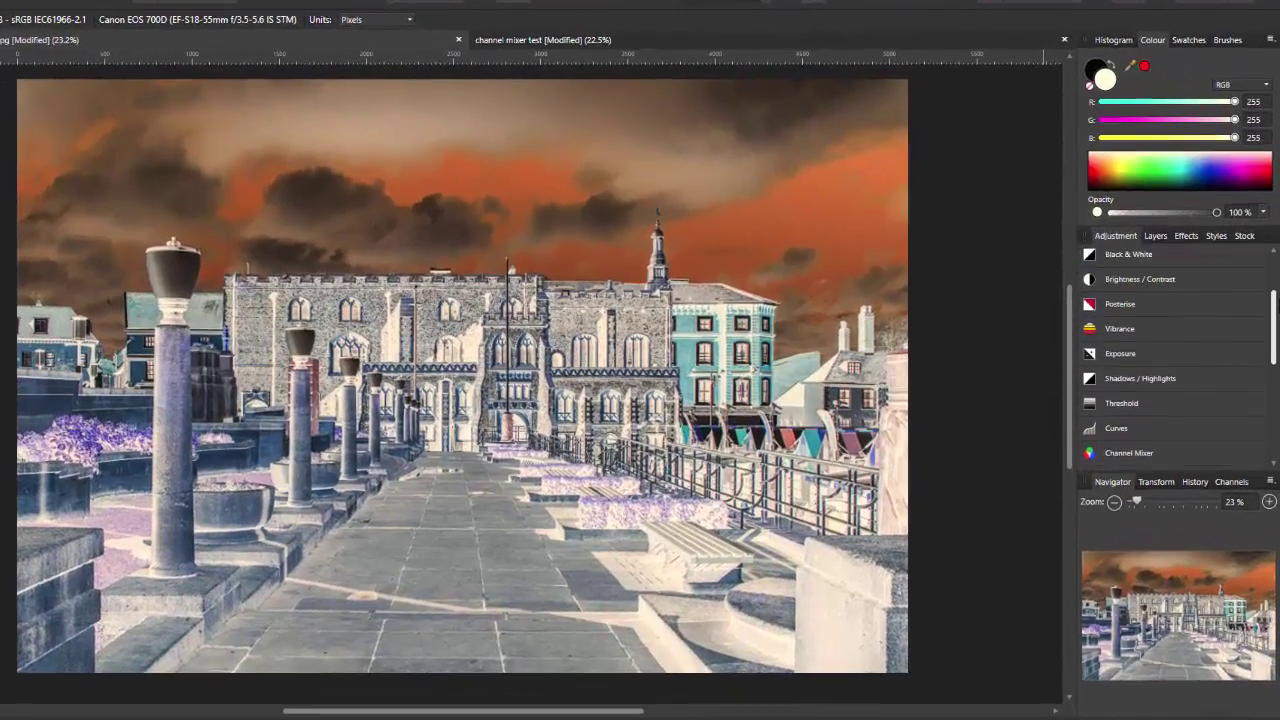
pyautogui.scroll(-1, 1225, 414)
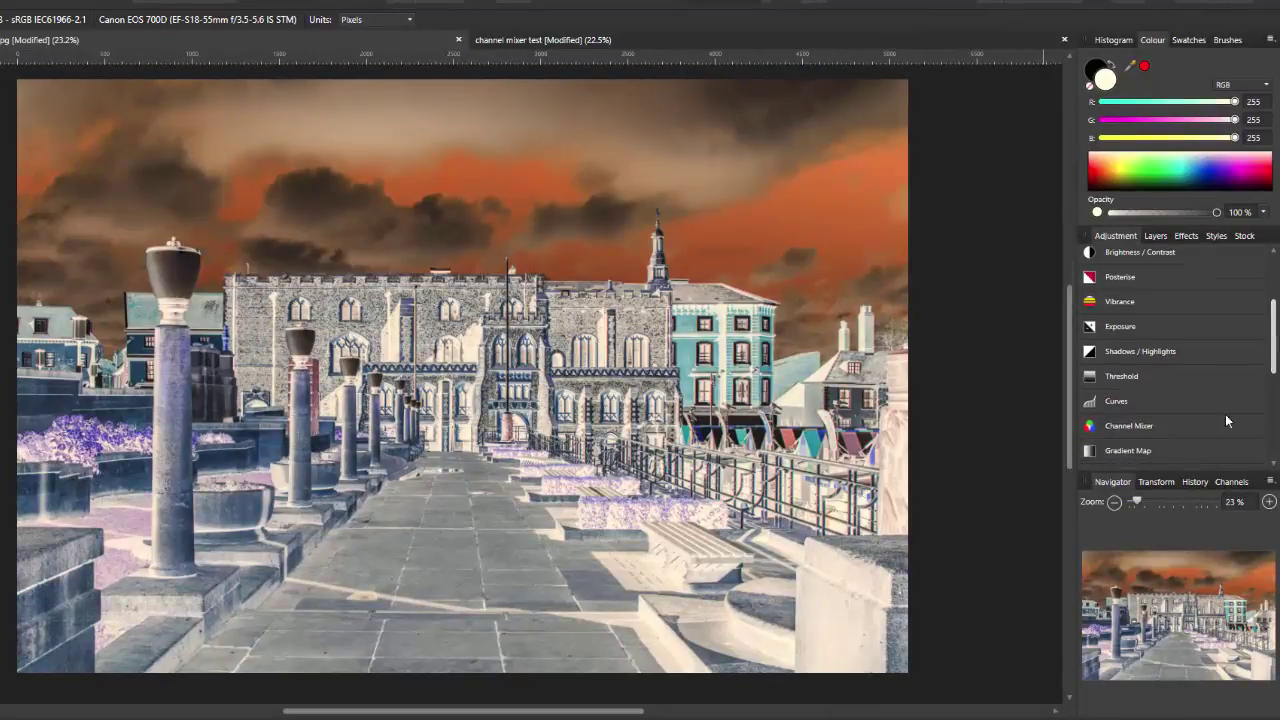
pyautogui.click(1143, 420)
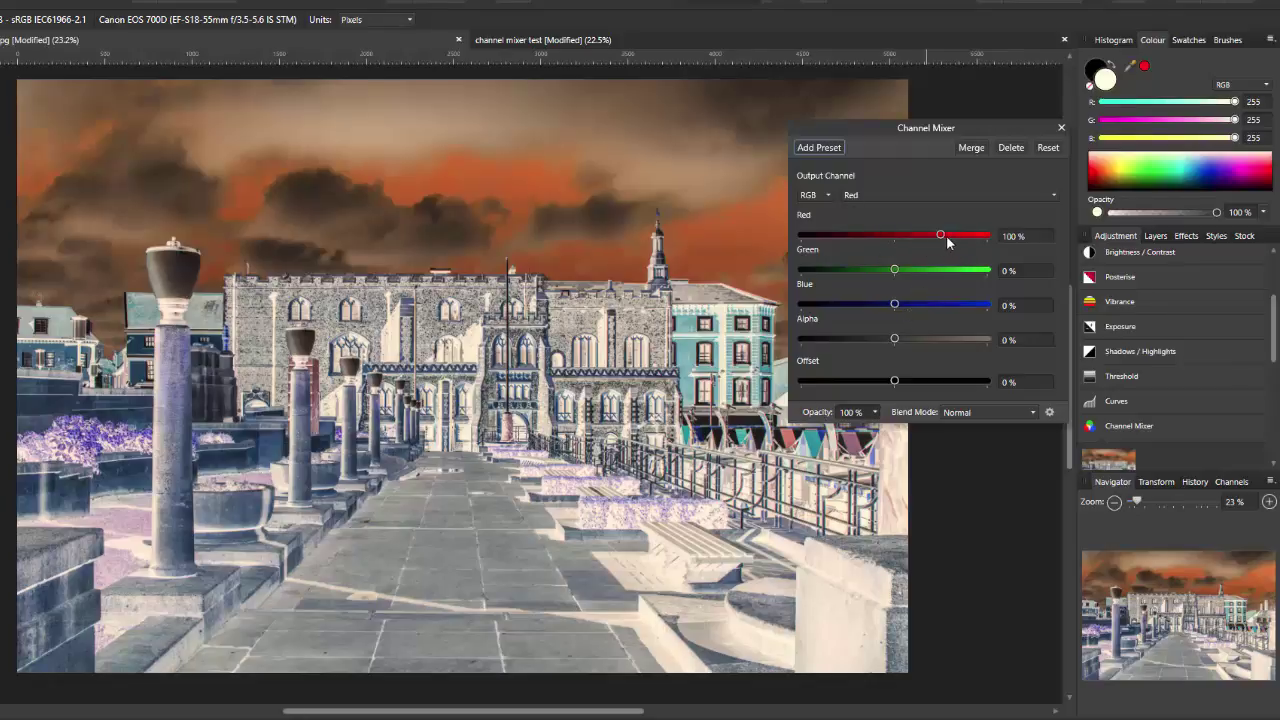
# Step: For the Channel Mixer's Red output channel, set Red to 0% and Blue to 100%
pyautogui.click(1015, 237)
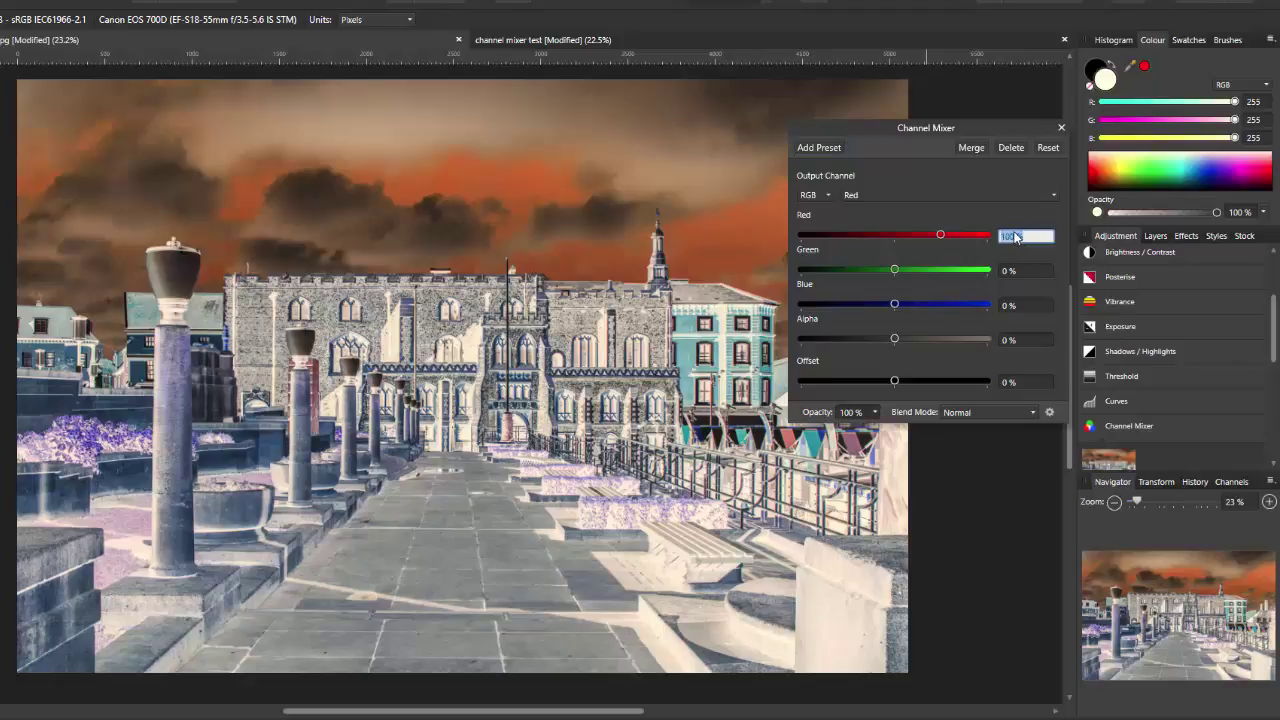
pyautogui.write('2')
pyautogui.click(1010, 307)
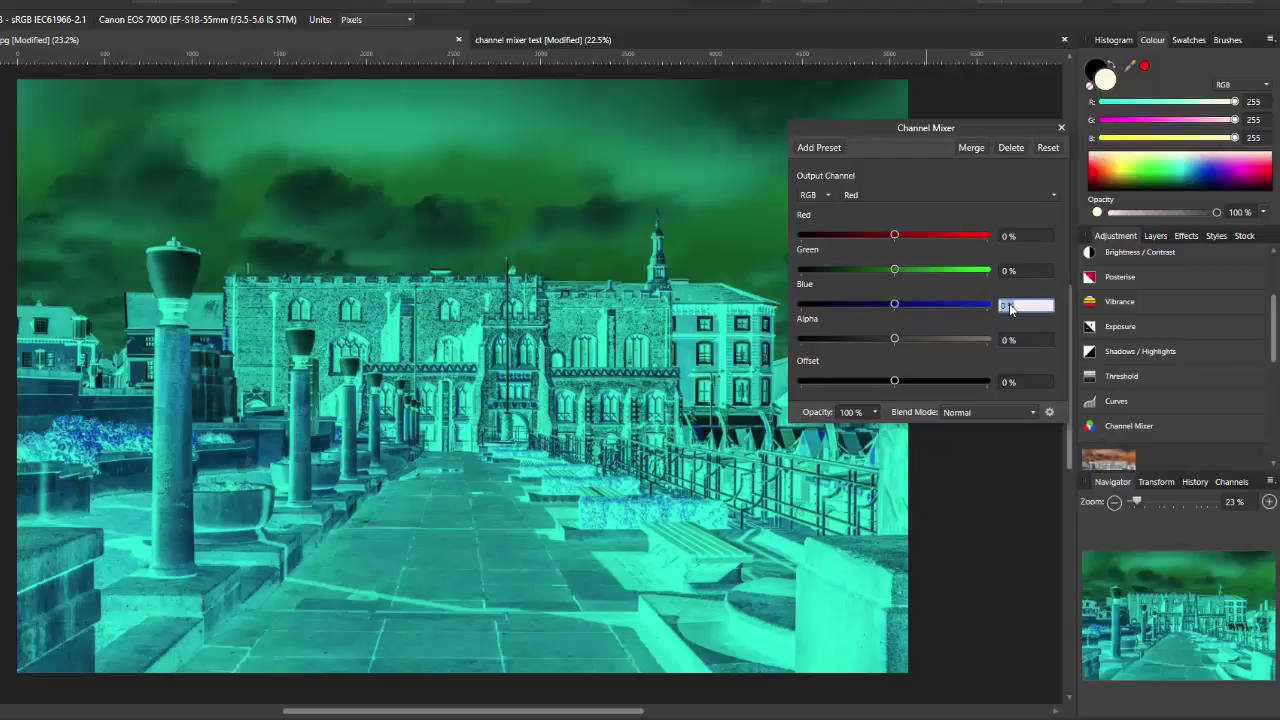
pyautogui.write('100')
pyautogui.press('Return')
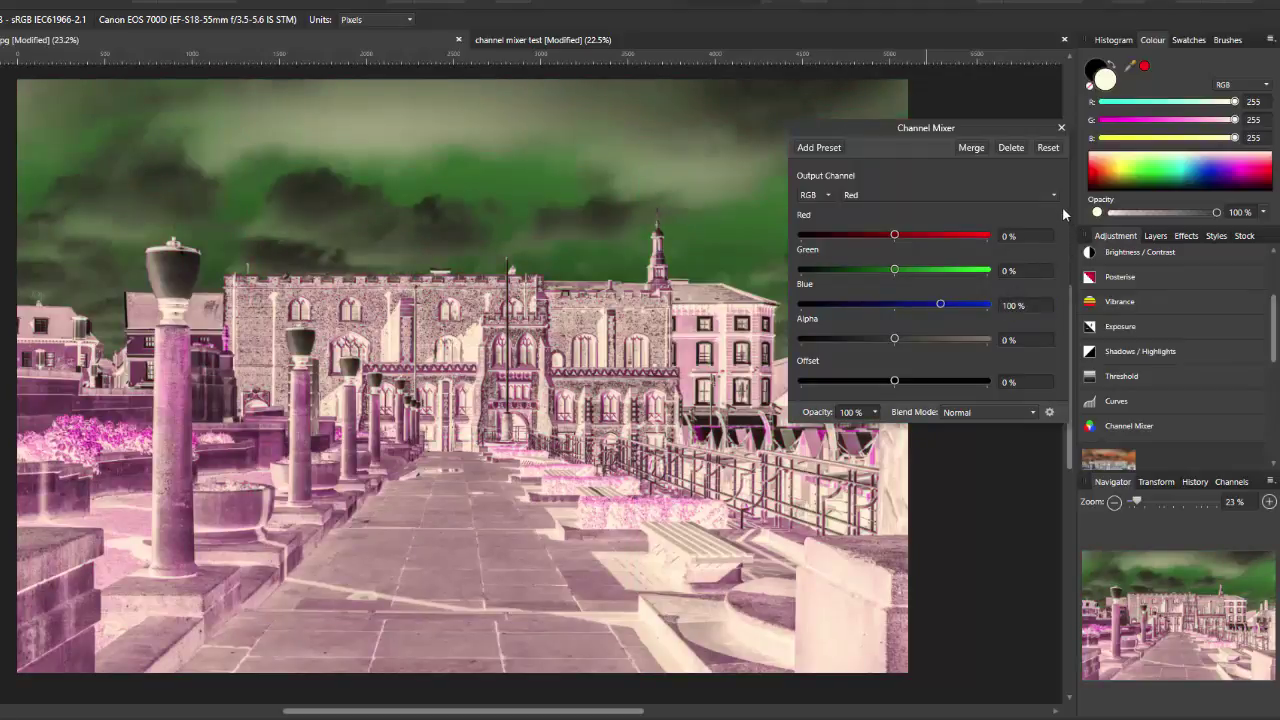
# Step: Switch the Channel Mixer's output channel to Blue and set Red to 100% and Blue to 0%
pyautogui.click(1056, 194)
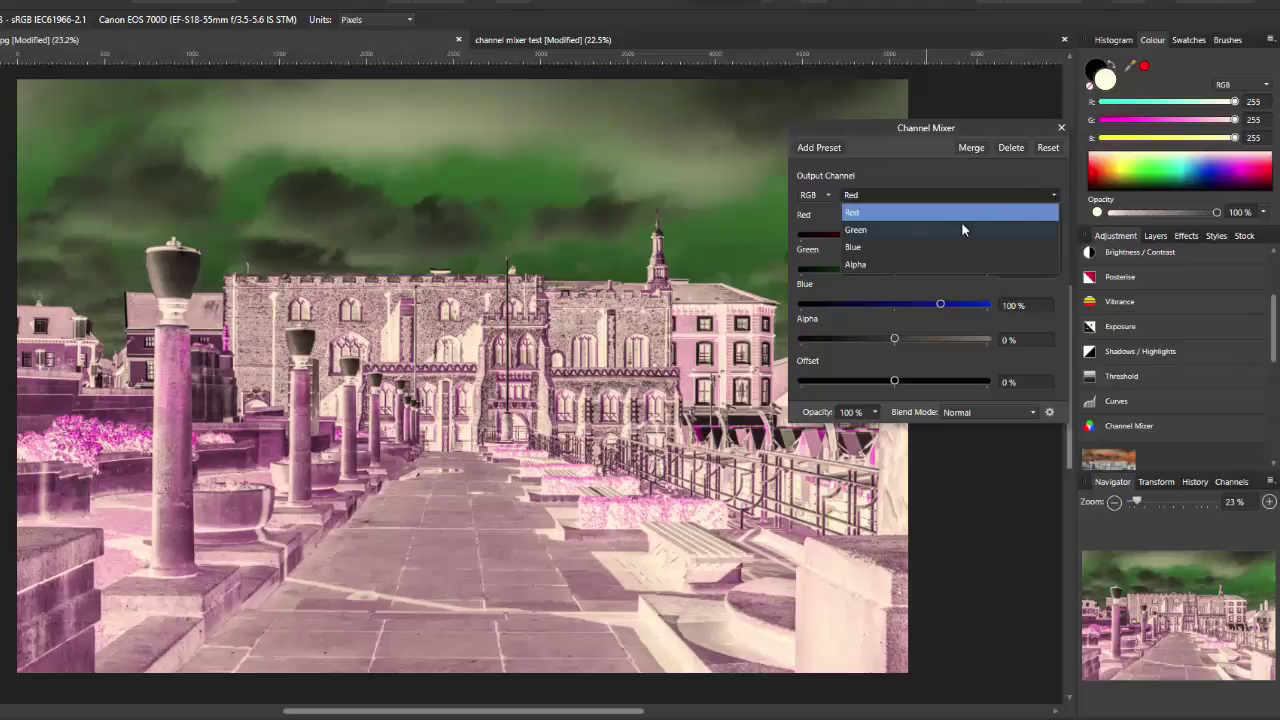
pyautogui.click(859, 248)
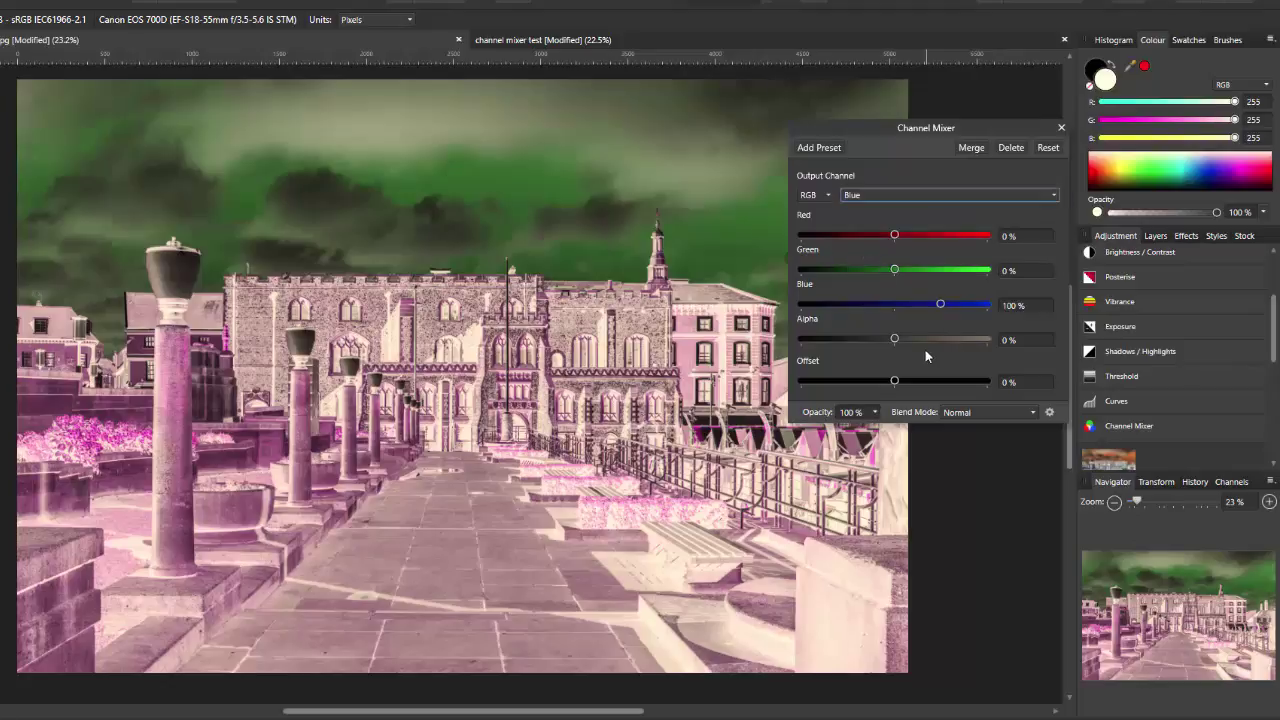
pyautogui.click(1010, 238)
pyautogui.write('100')
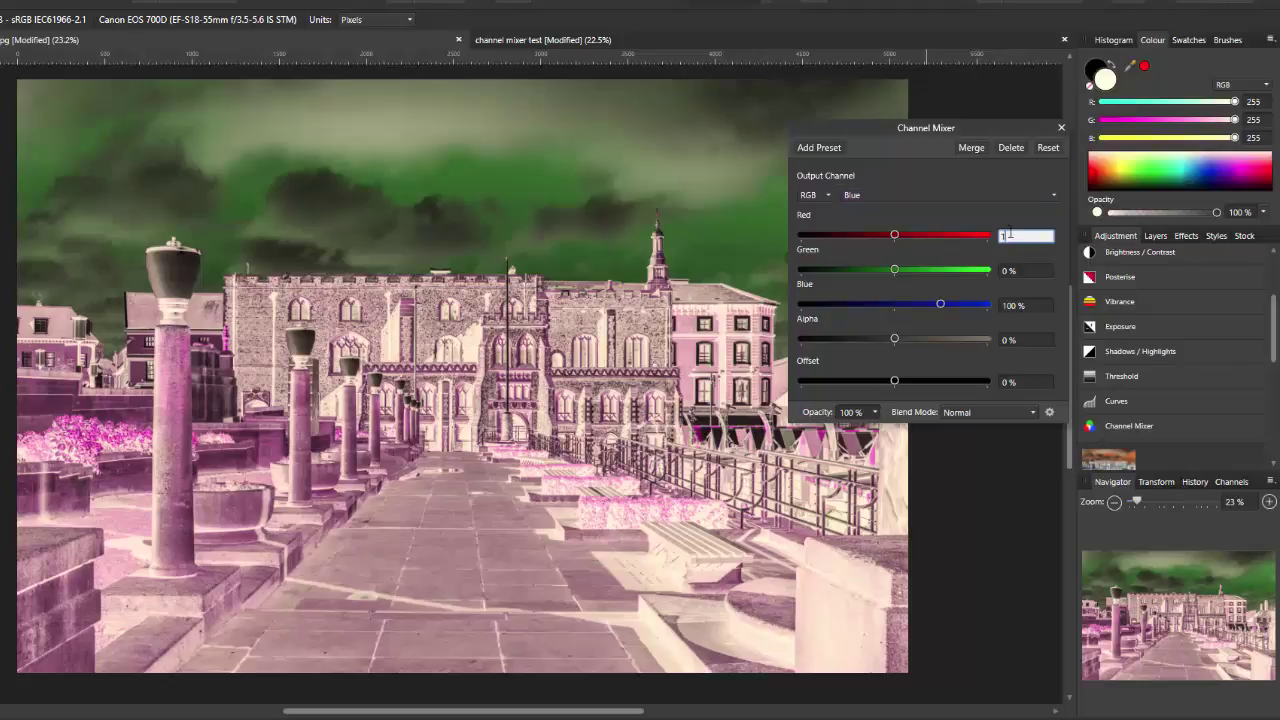
pyautogui.click(1020, 310)
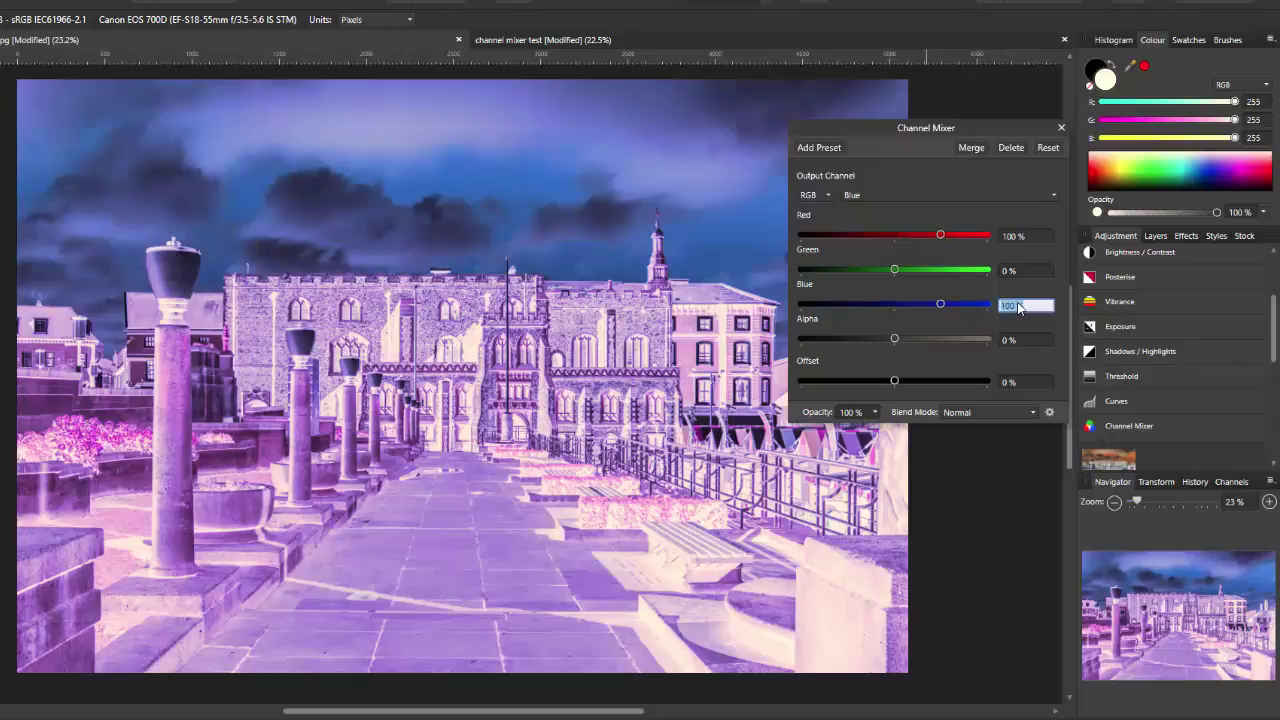
pyautogui.write('0')
pyautogui.press('Return')
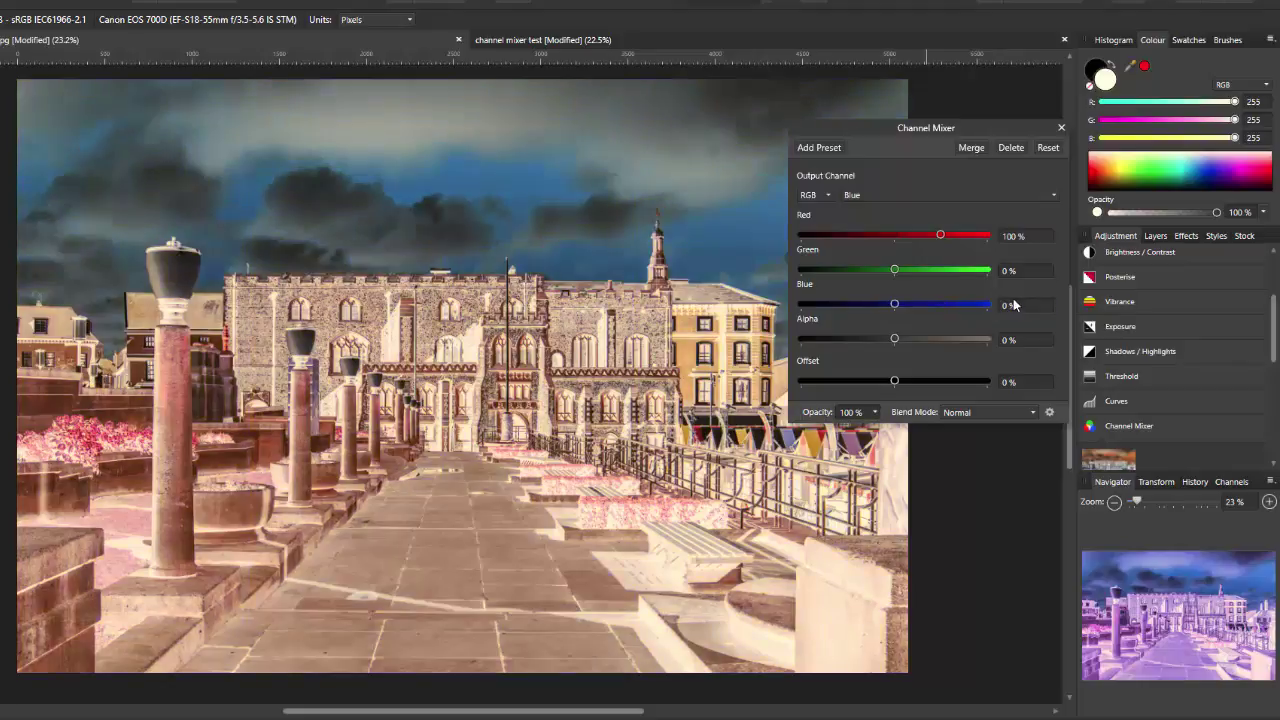
# Step: Merge the Channel Mixer adjustment into the city photo and show the document's layers
pyautogui.moveTo(880, 128); pyautogui.dragTo(991, 138)
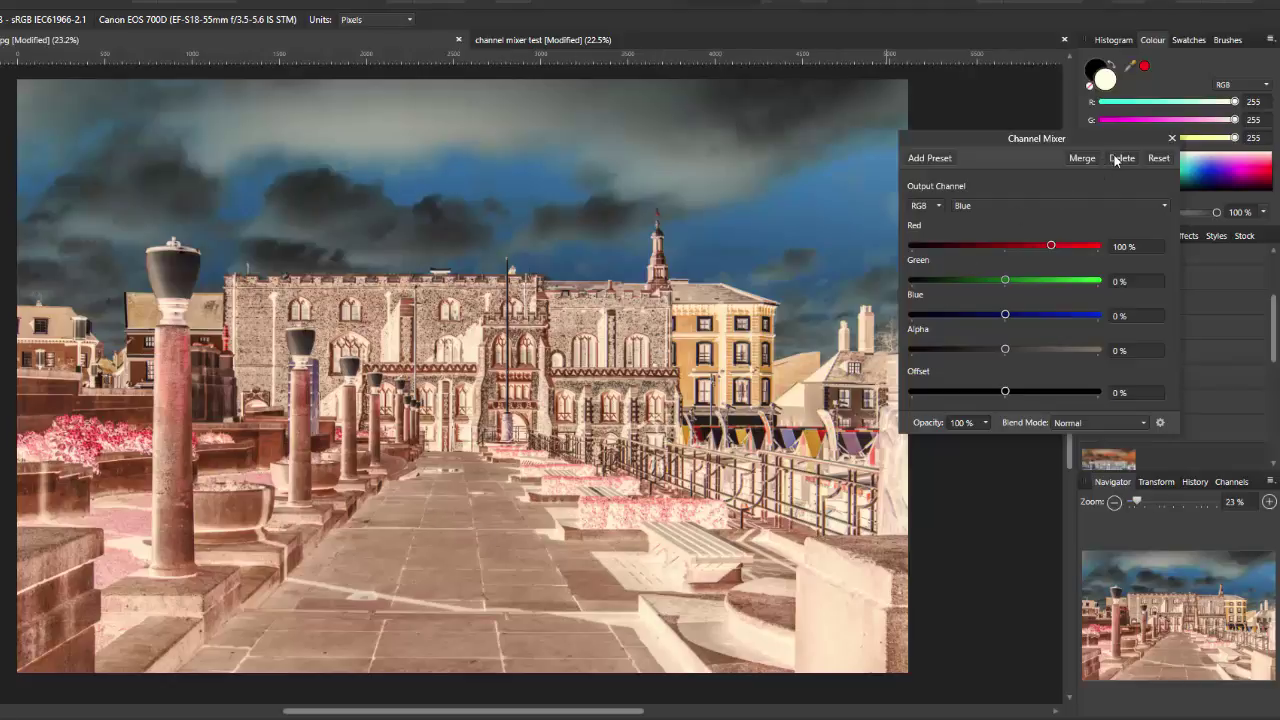
pyautogui.click(1079, 157)
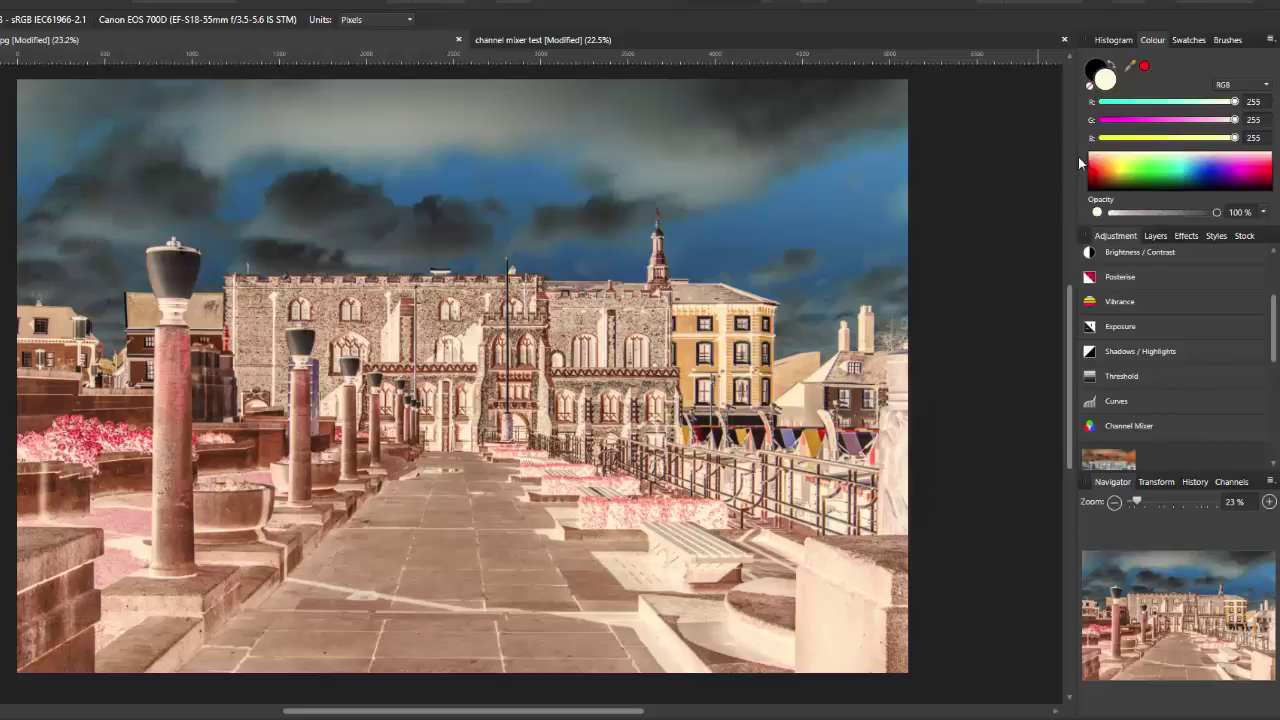
pyautogui.click(1155, 236)
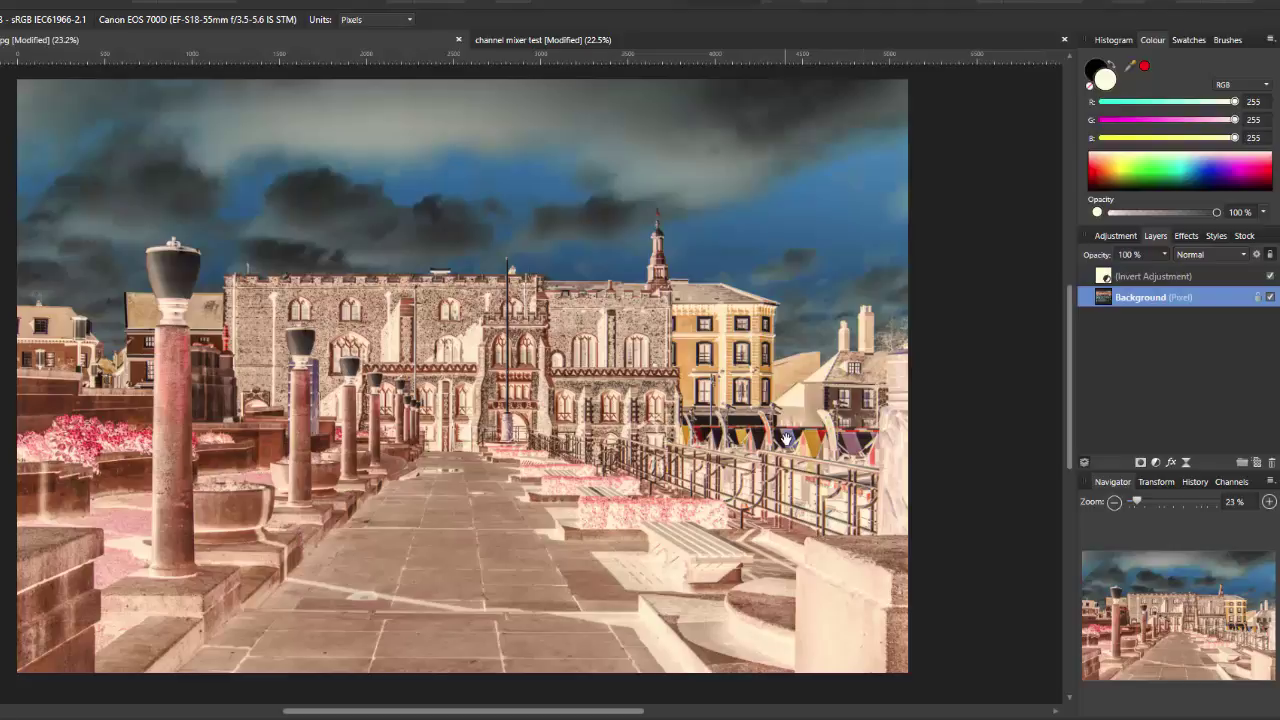
# Step: Add a Brightness / Contrast adjustment to the city photo with Brightness 40% and Contrast -41%
pyautogui.click(1115, 236)
pyautogui.moveTo(1276, 316); pyautogui.dragTo(1277, 292)
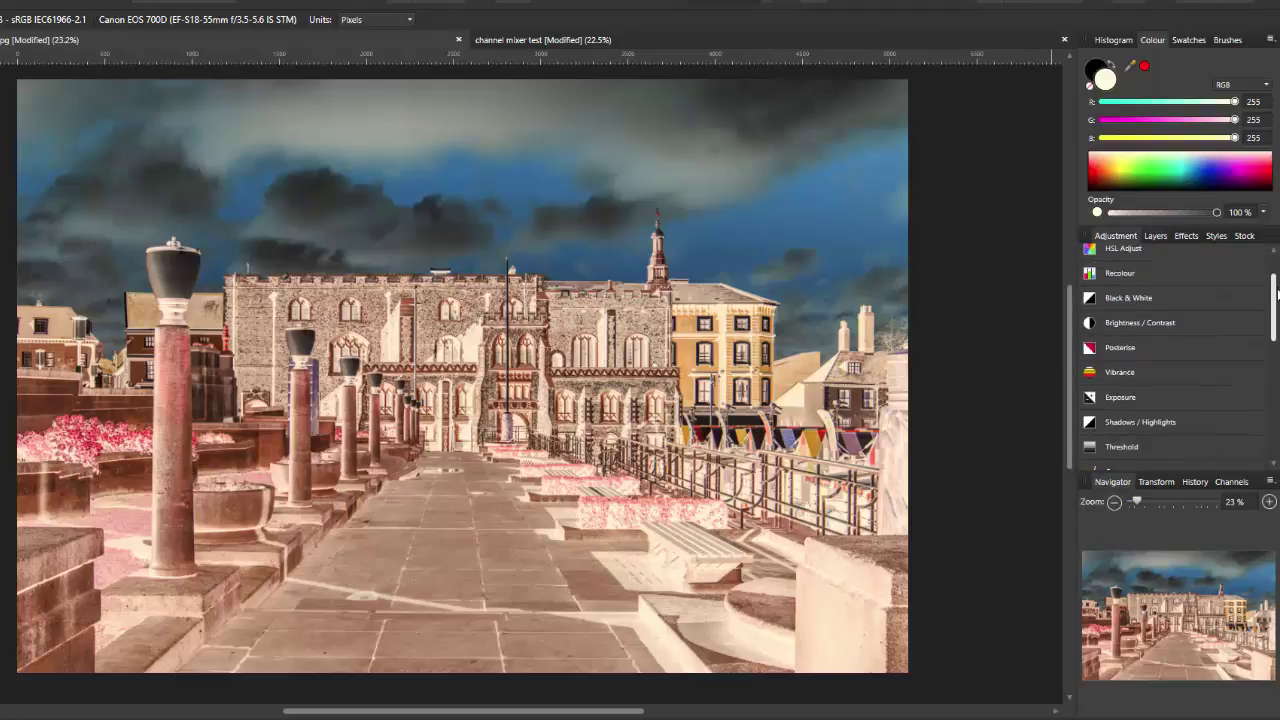
pyautogui.click(1136, 322)
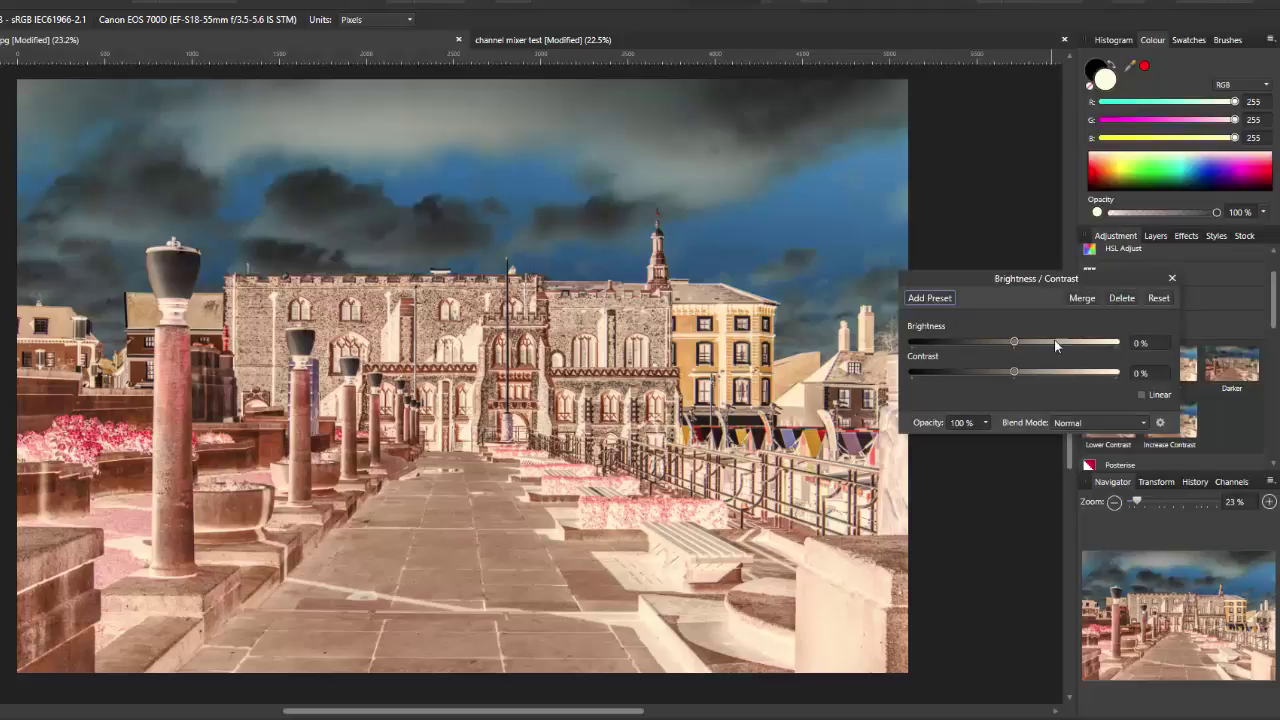
pyautogui.moveTo(1011, 344); pyautogui.dragTo(973, 377)
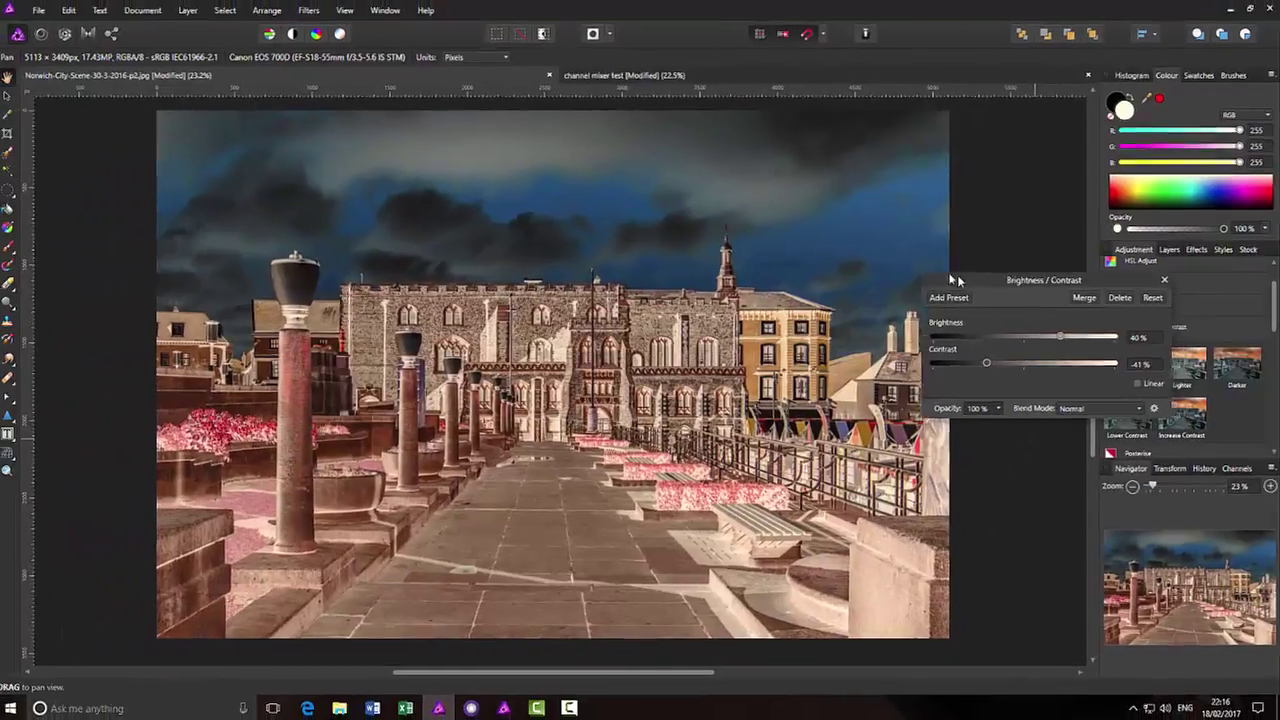
# Step: Merge the Brightness / Contrast adjustment into the Background layer and show the document's layers
pyautogui.moveTo(957, 275); pyautogui.dragTo(883, 251)
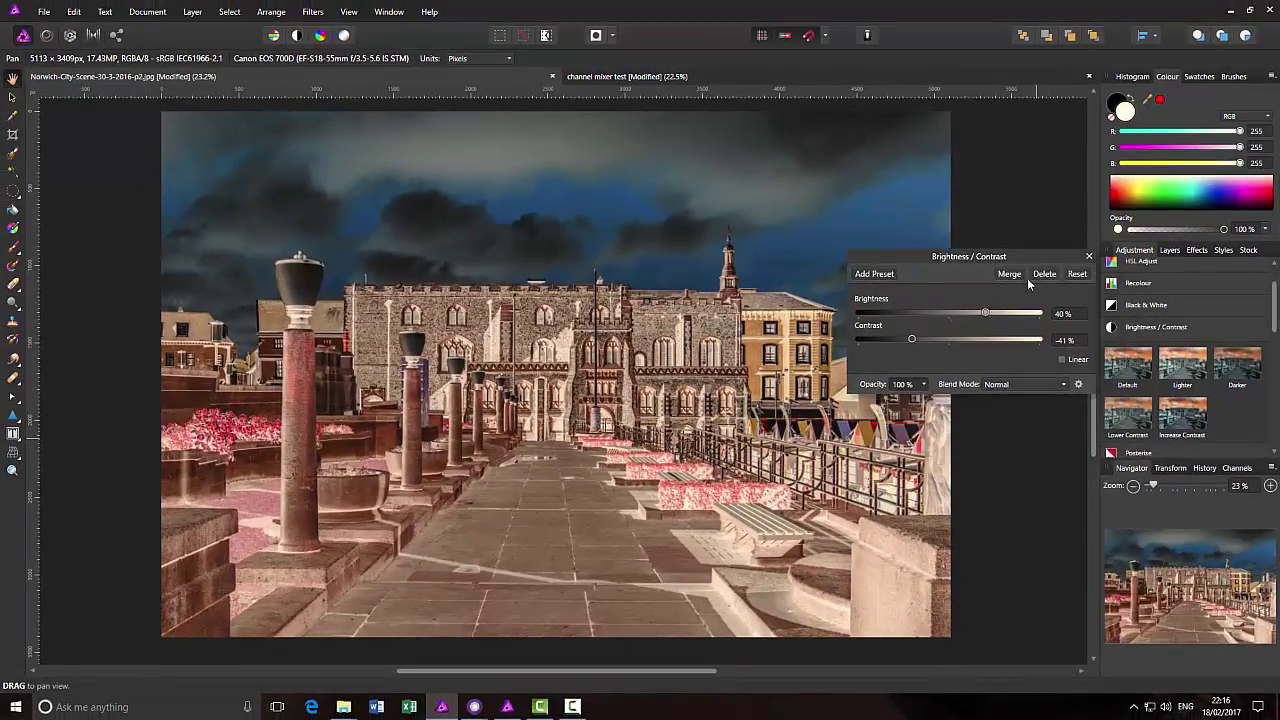
pyautogui.click(1203, 328)
pyautogui.click(1169, 250)
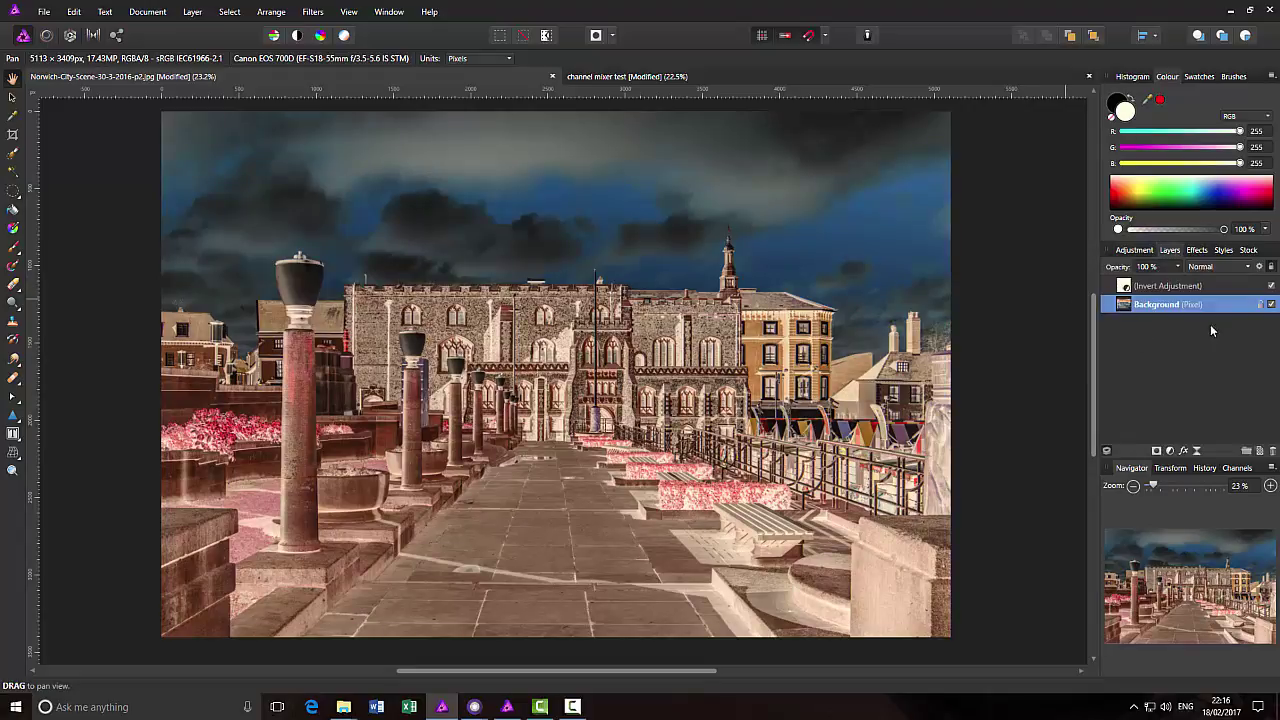